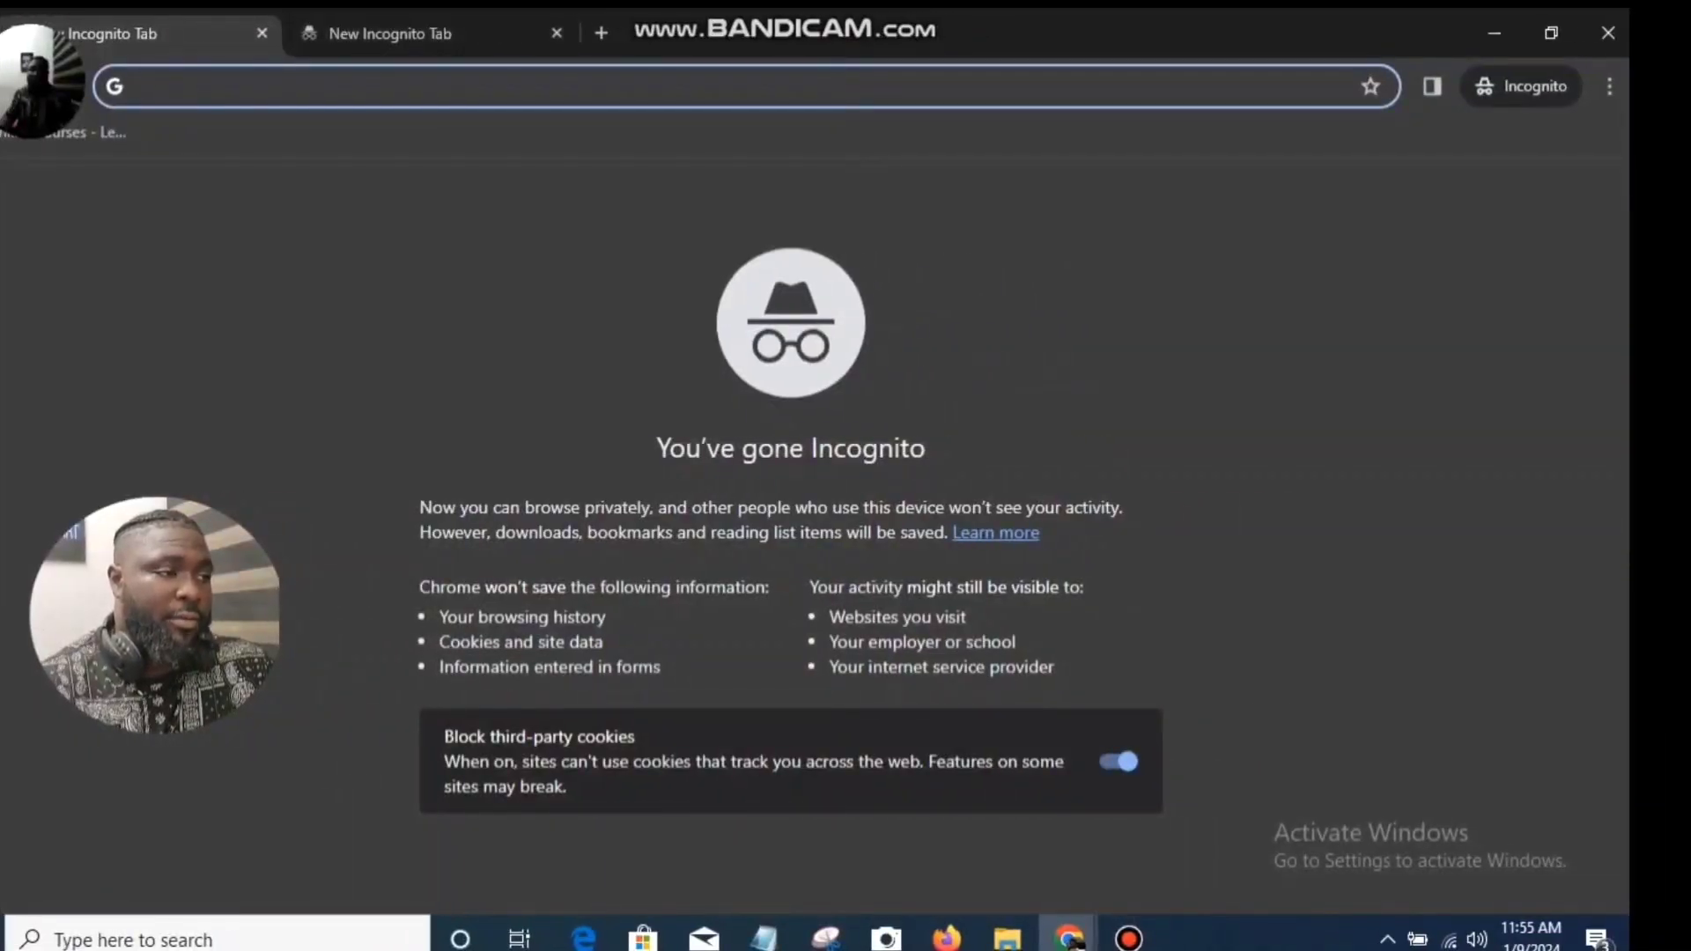
Step: Load paypal.com from the address bar suggestion, reaching the PayPal Nigeria home page
{"action": "type", "text": "pay"}
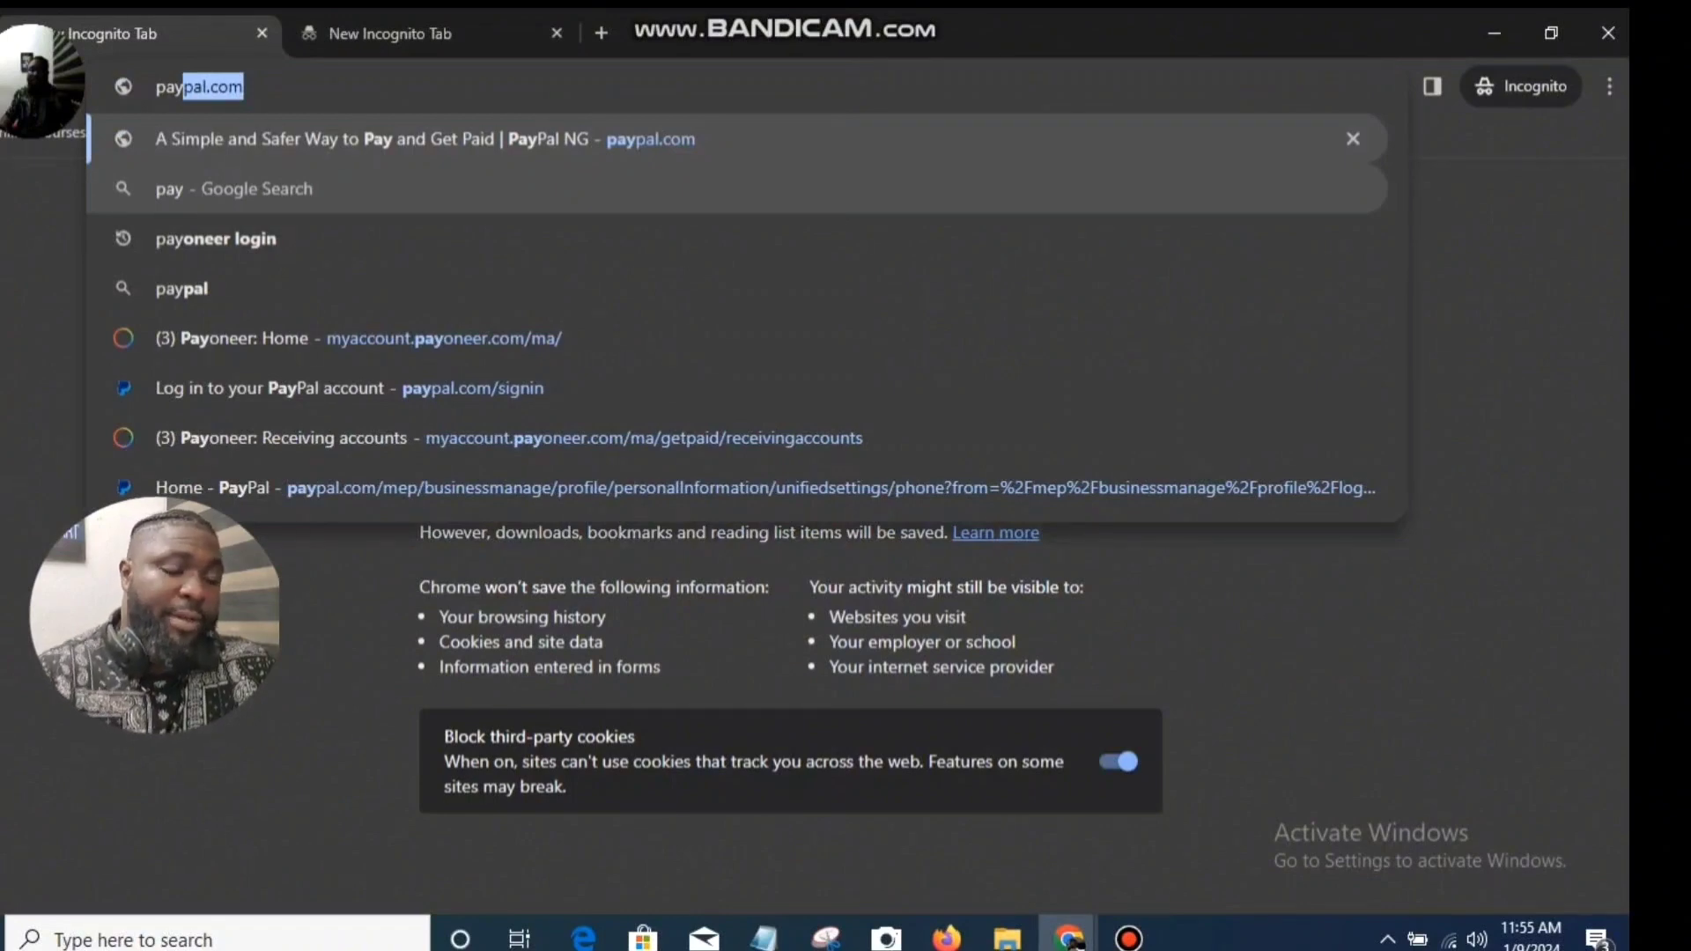
{"action": "key", "text": "Right"}
{"action": "key", "text": "Return"}
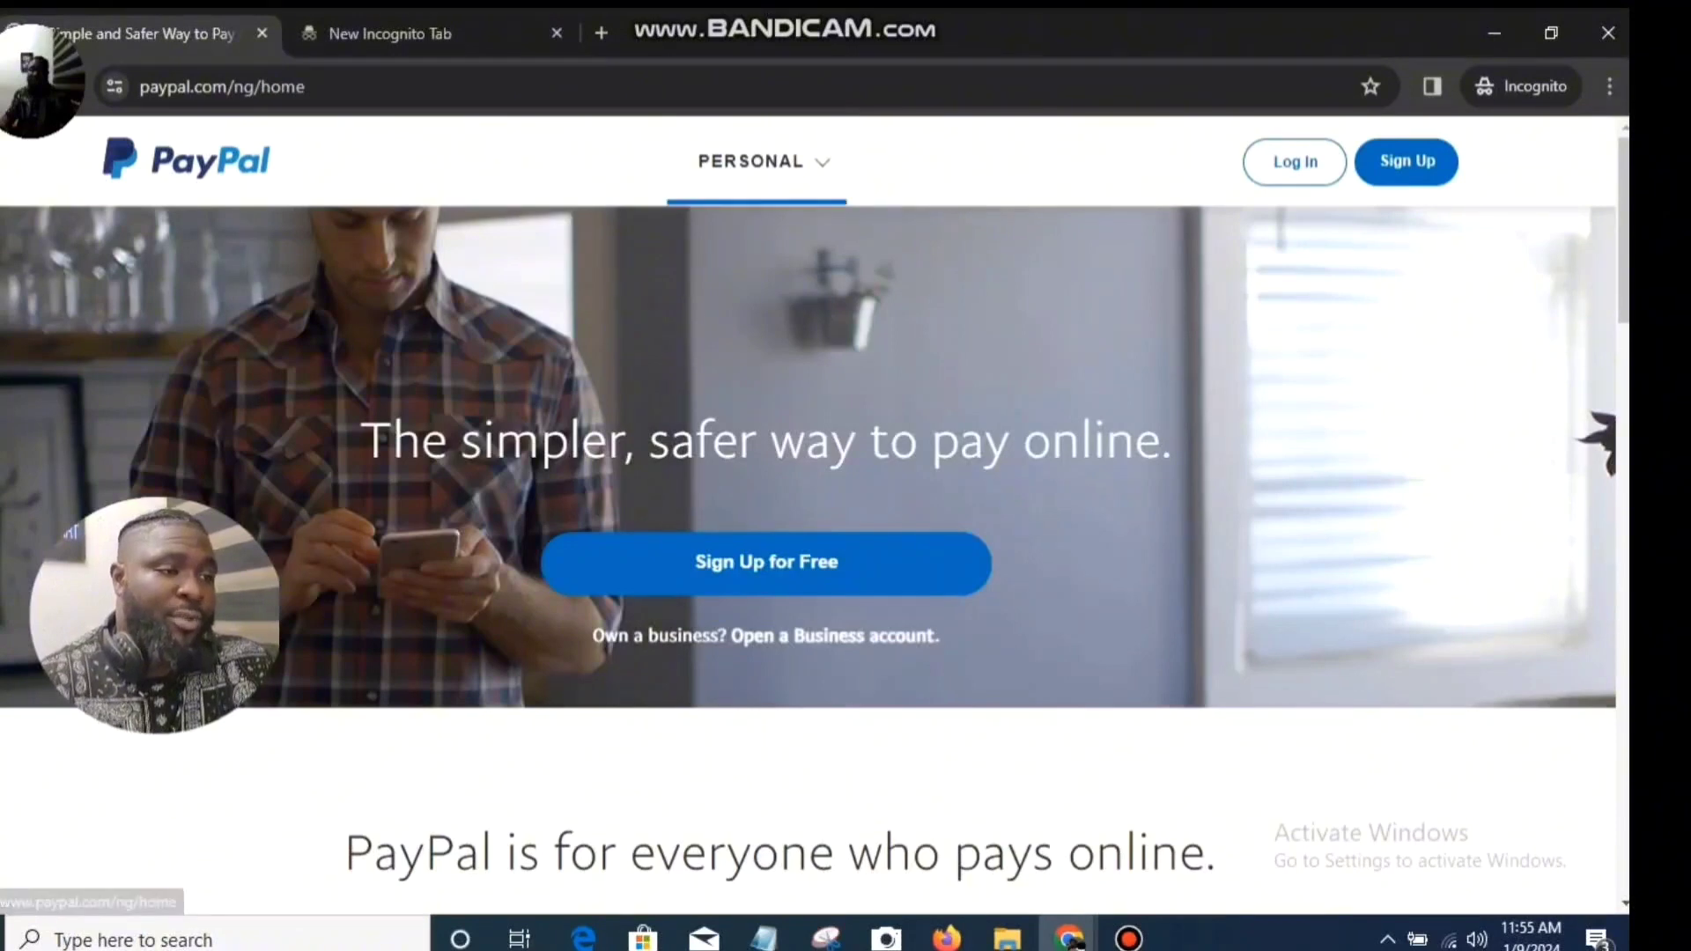
{"action": "left_click", "coordinate": [753, 162]}
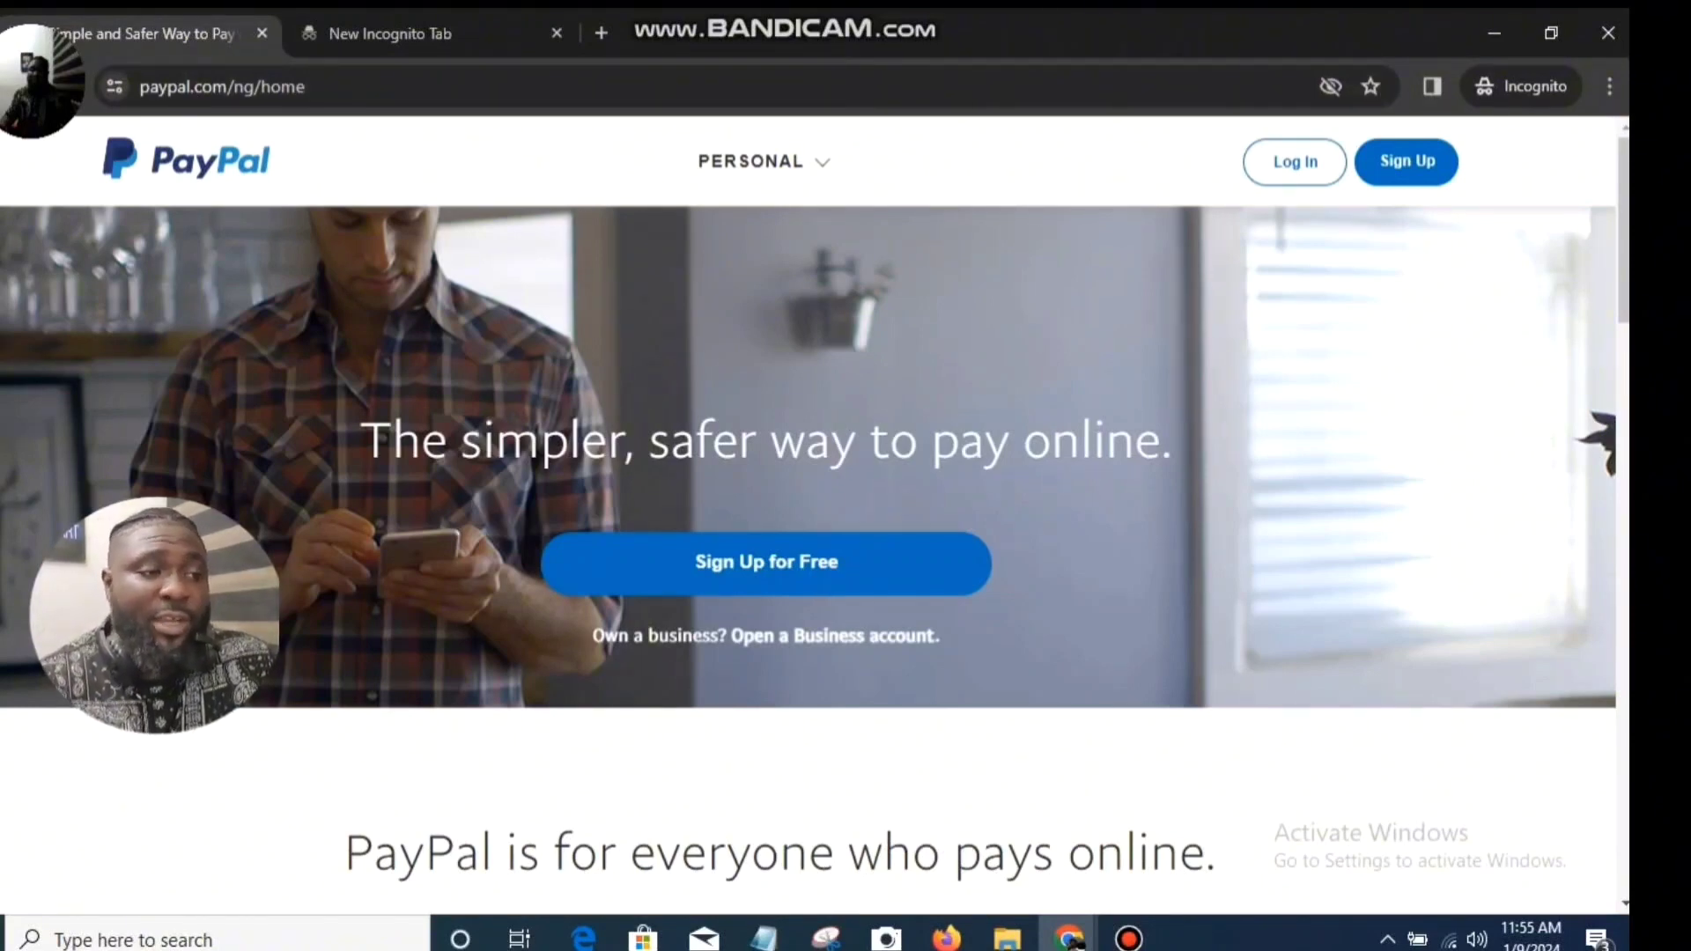
Step: Scroll down to the footer of the PayPal Nigeria home page
{"action": "scroll", "coordinate": [815, 473], "scroll_direction": "down", "scroll_amount": 1}
{"action": "scroll", "coordinate": [815, 511], "scroll_direction": "down", "scroll_amount": 10}
{"action": "scroll", "coordinate": [814, 511], "scroll_direction": "up", "scroll_amount": 5}
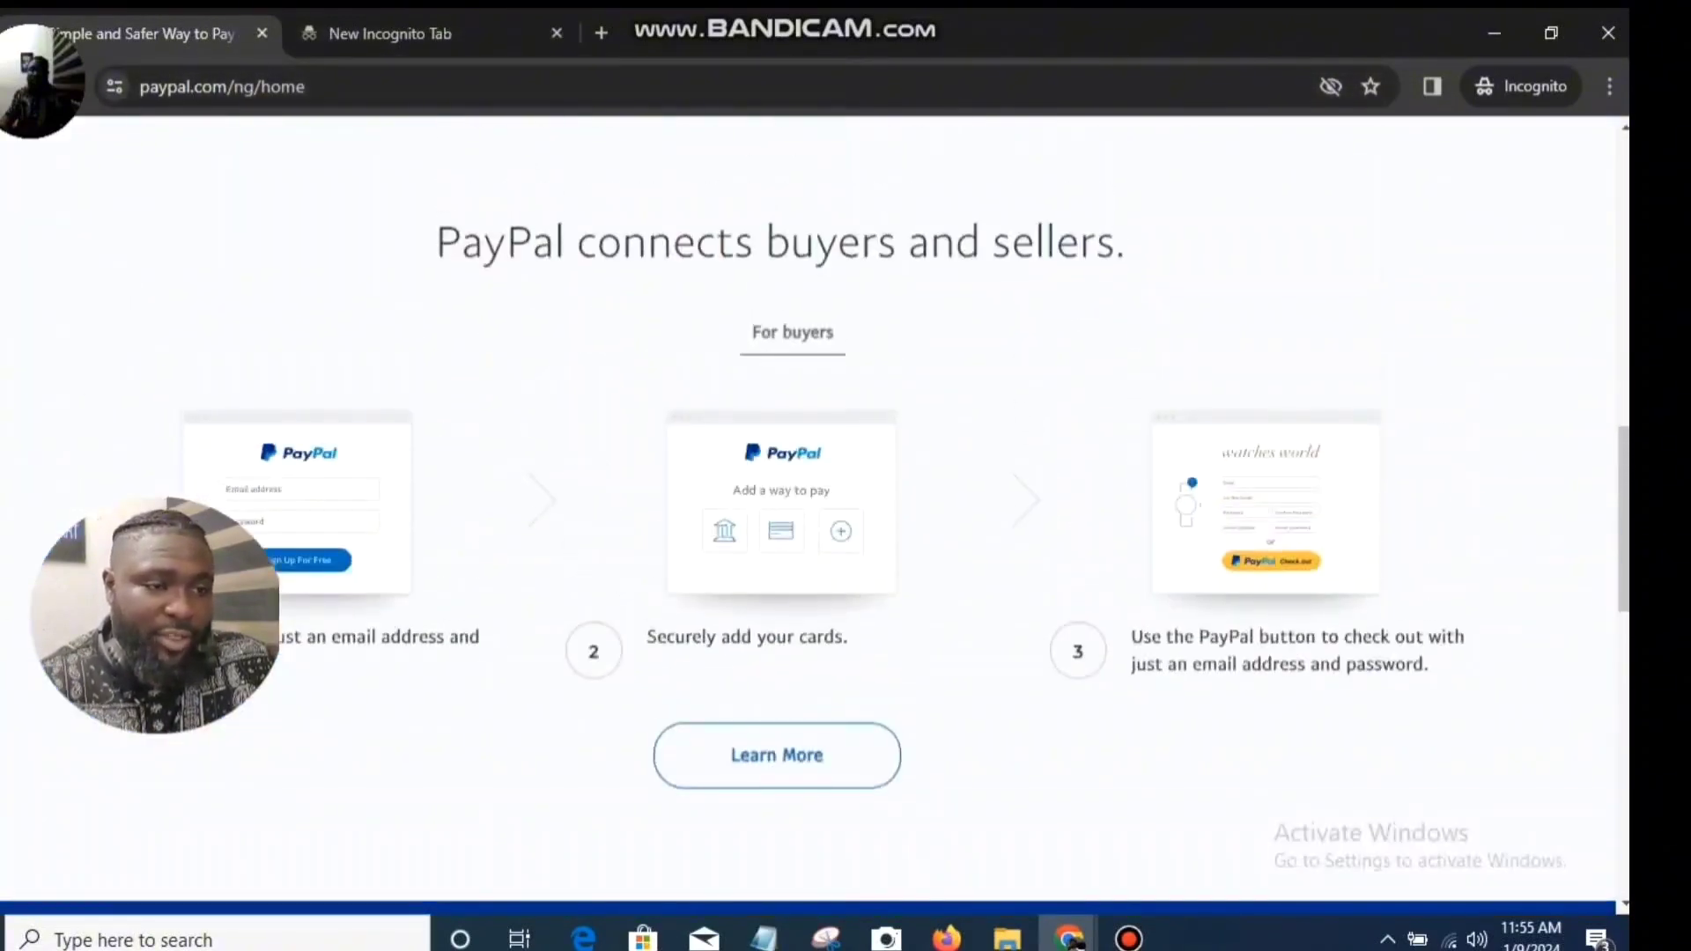
{"action": "scroll", "coordinate": [815, 511], "scroll_direction": "down", "scroll_amount": 15}
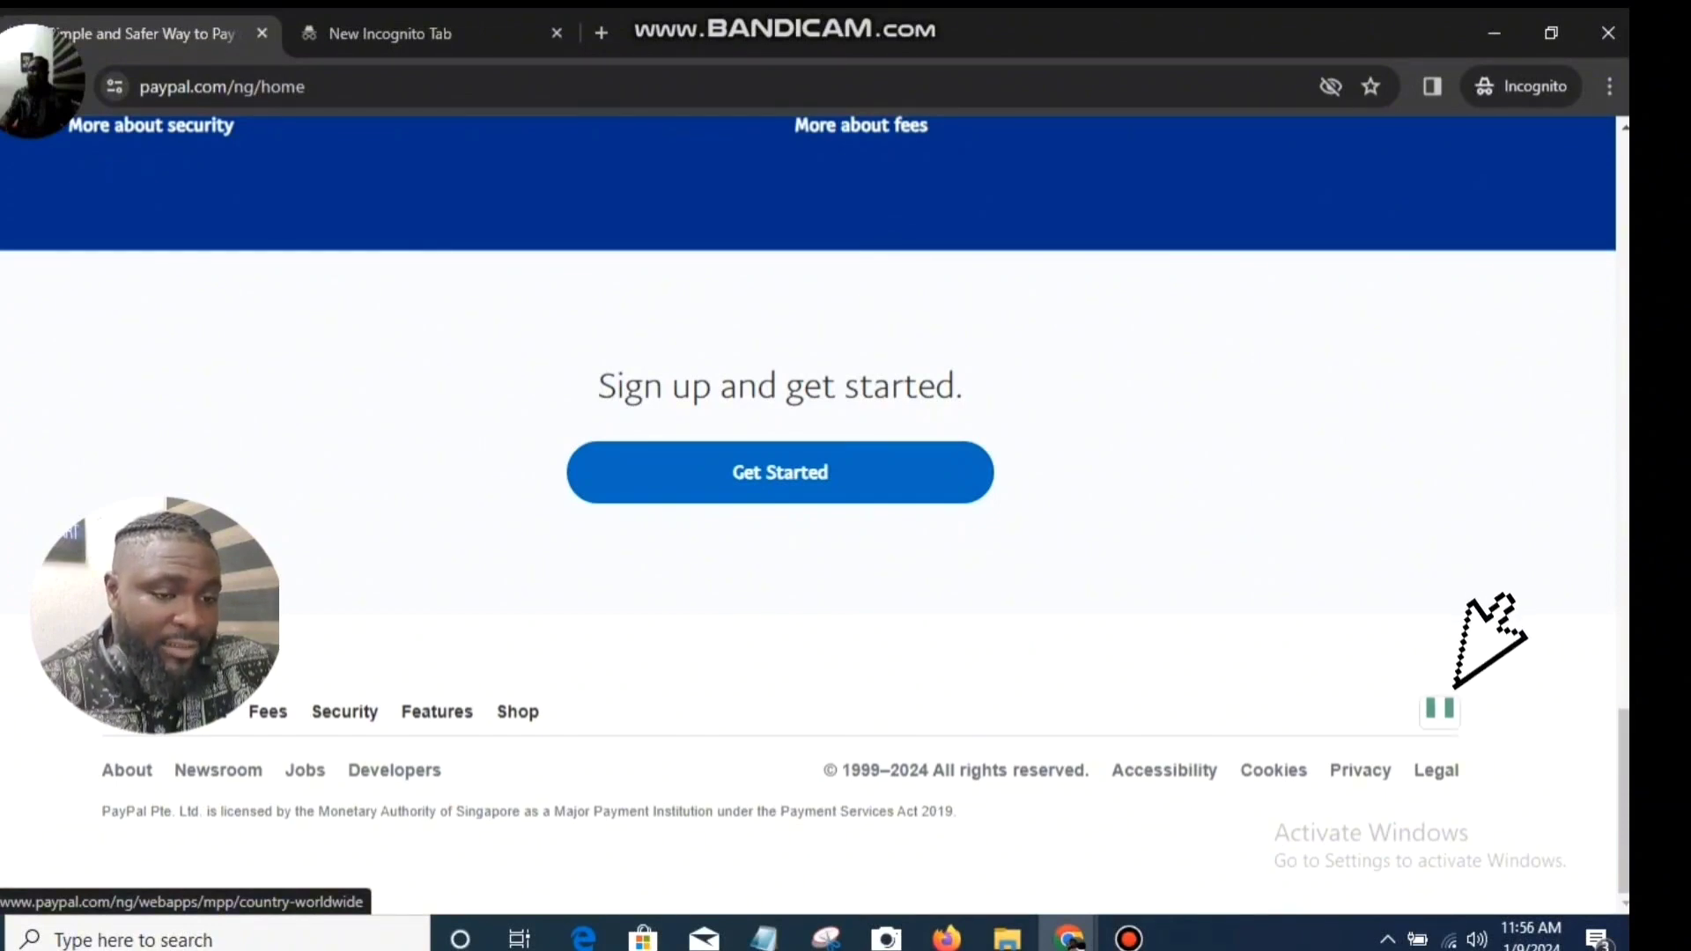
Step: Pick United Arab Emirates from the footer's country list to load paypal.com/ae/home
{"action": "left_click", "coordinate": [1439, 710]}
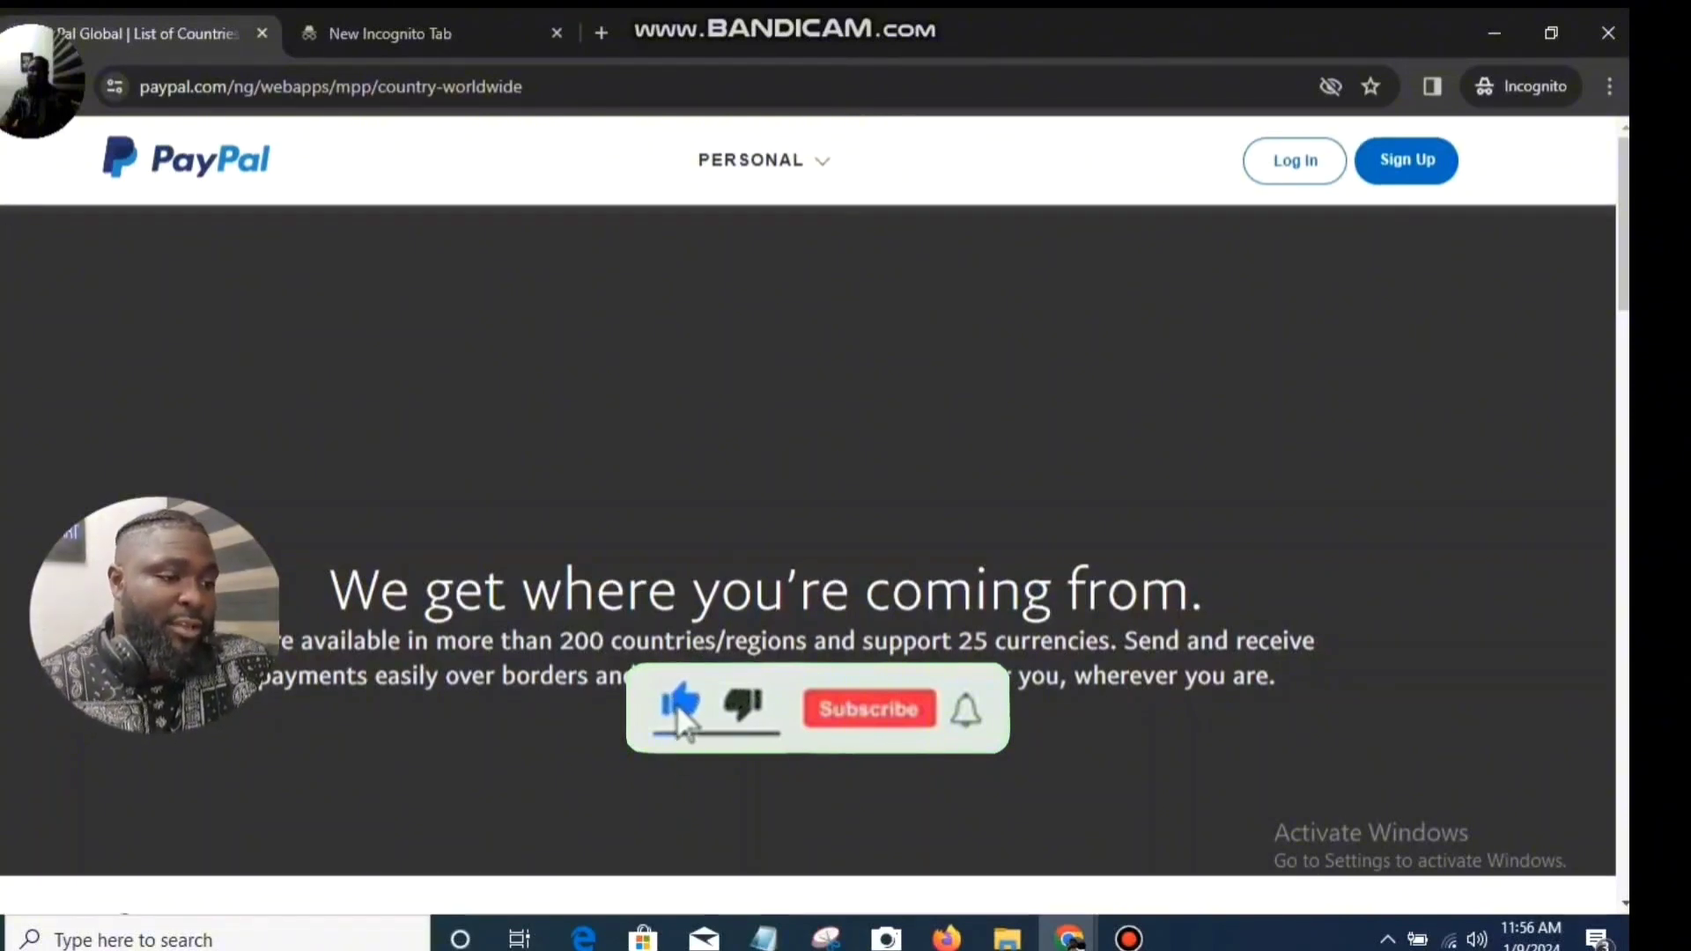
{"action": "scroll", "coordinate": [809, 529], "scroll_direction": "down", "scroll_amount": 7}
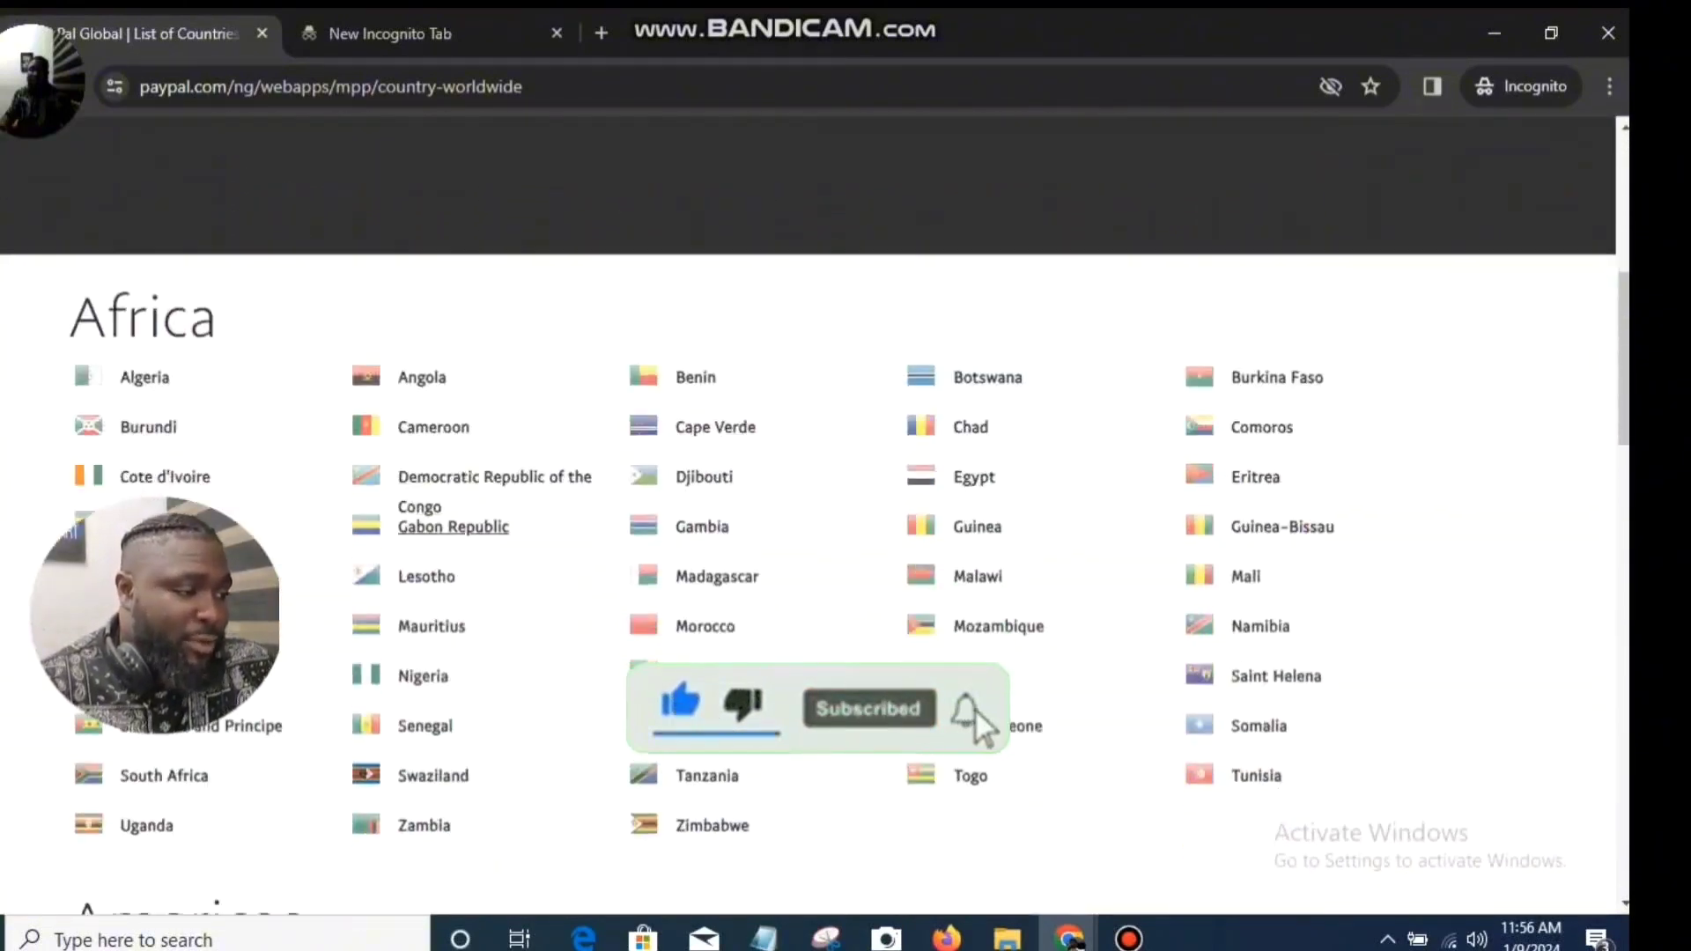
{"action": "scroll", "coordinate": [431, 440], "scroll_direction": "down", "scroll_amount": 9}
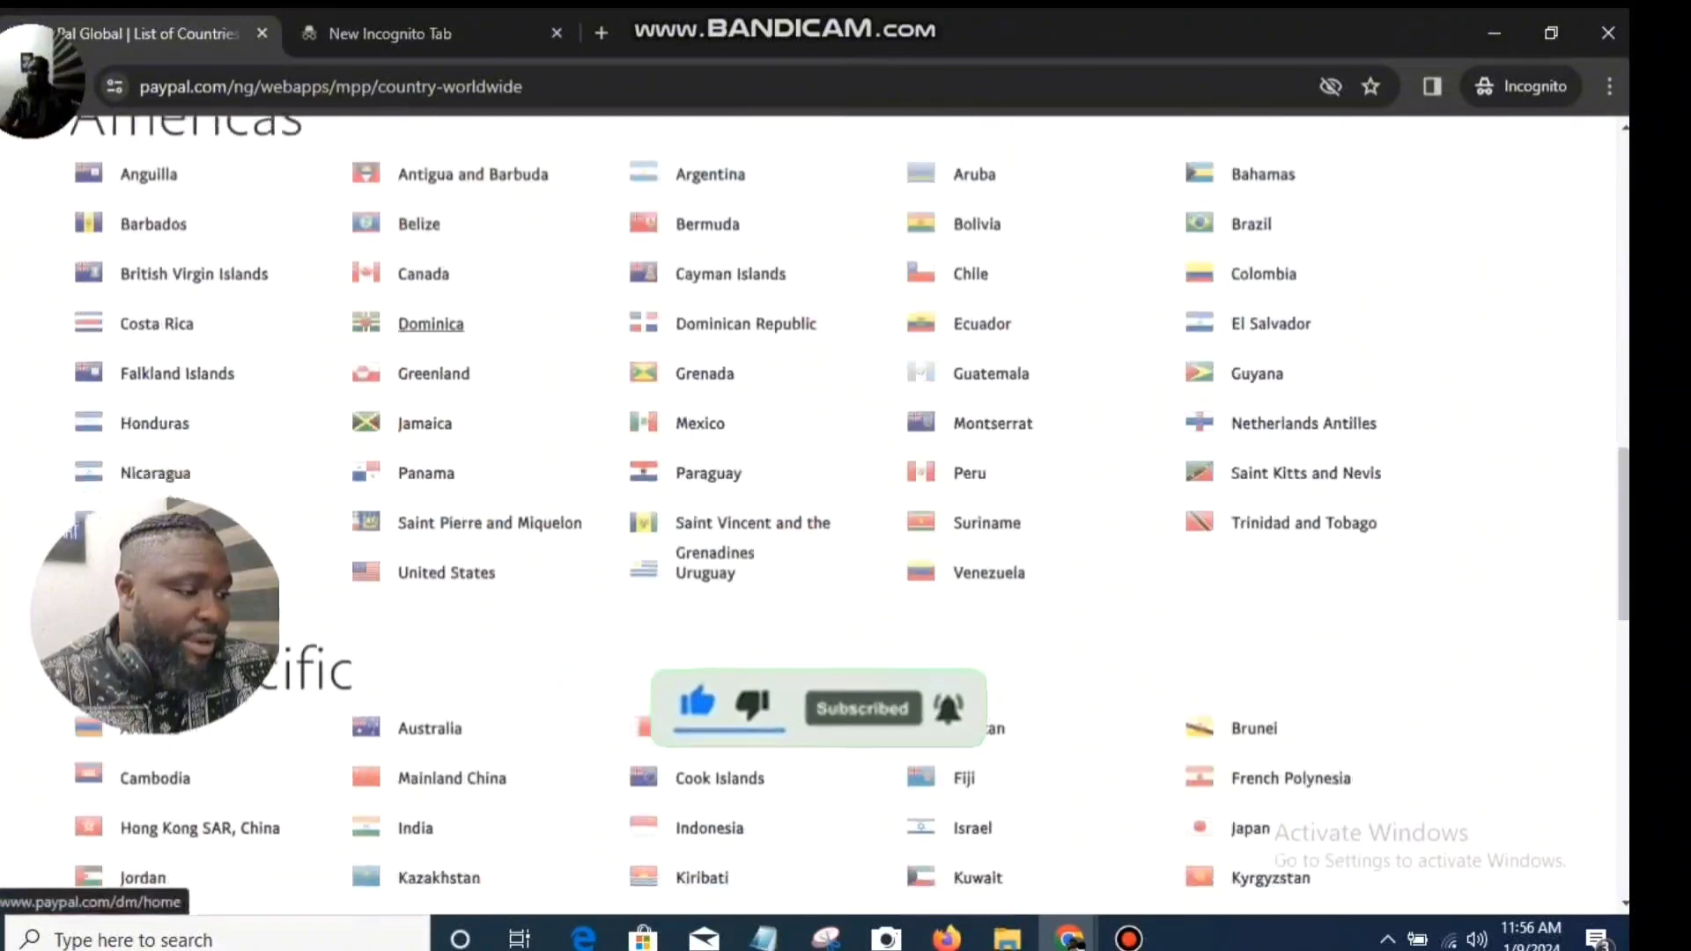
{"action": "scroll", "coordinate": [430, 349], "scroll_direction": "down", "scroll_amount": 1}
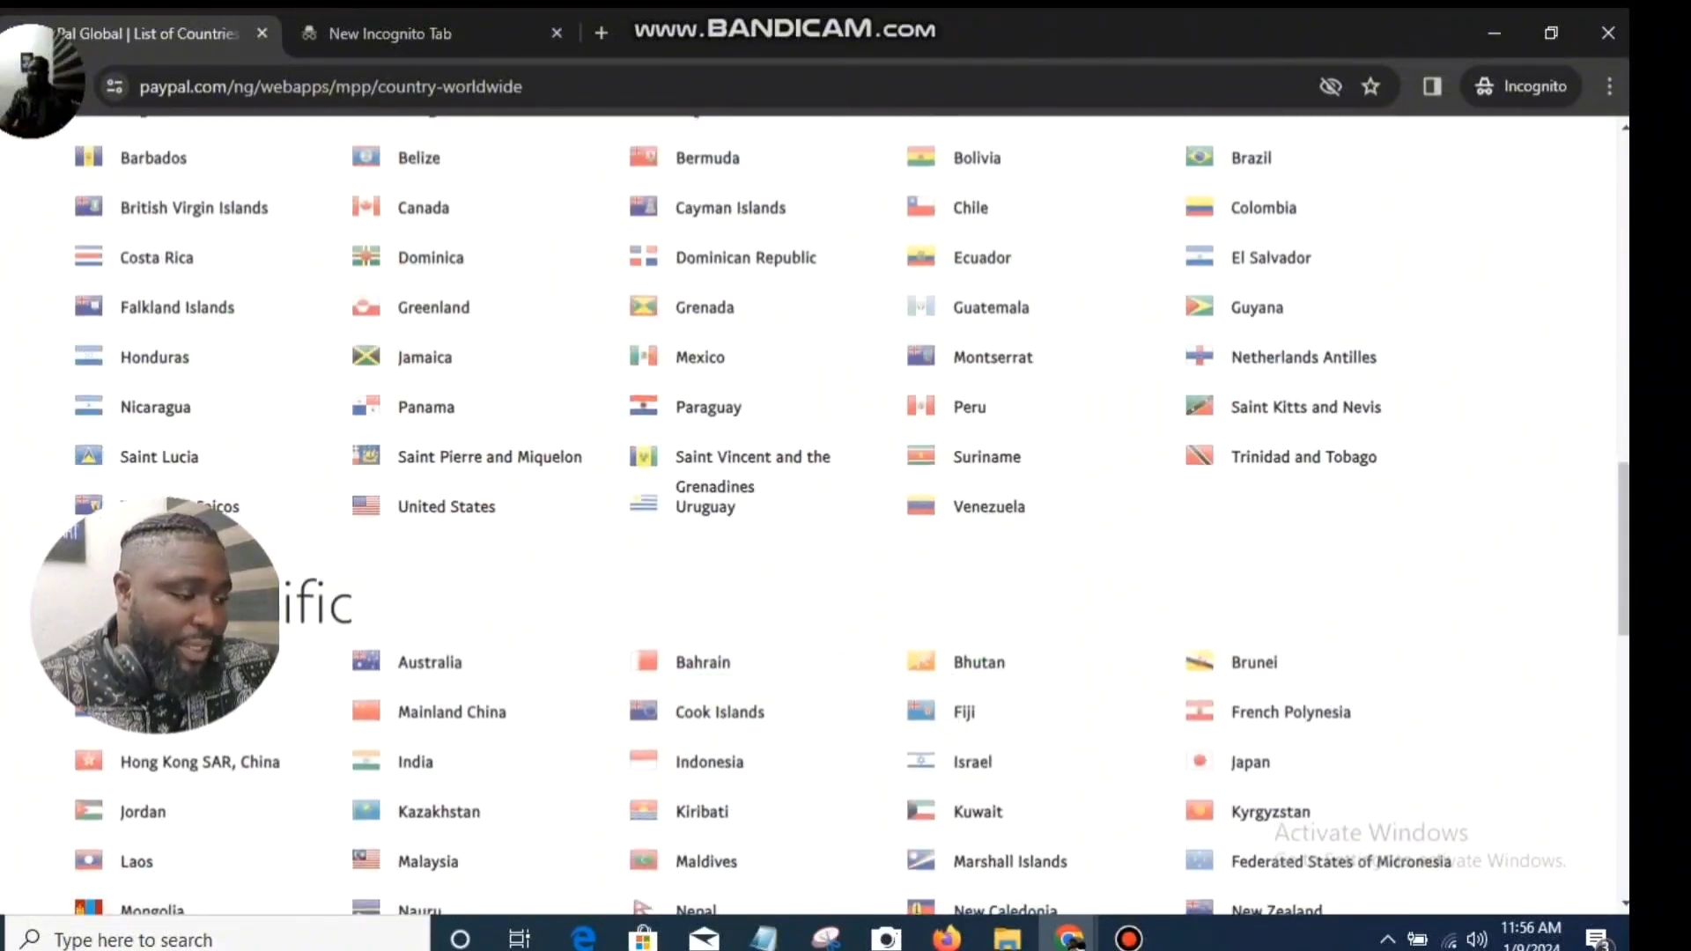
{"action": "scroll", "coordinate": [430, 440], "scroll_direction": "down", "scroll_amount": 1}
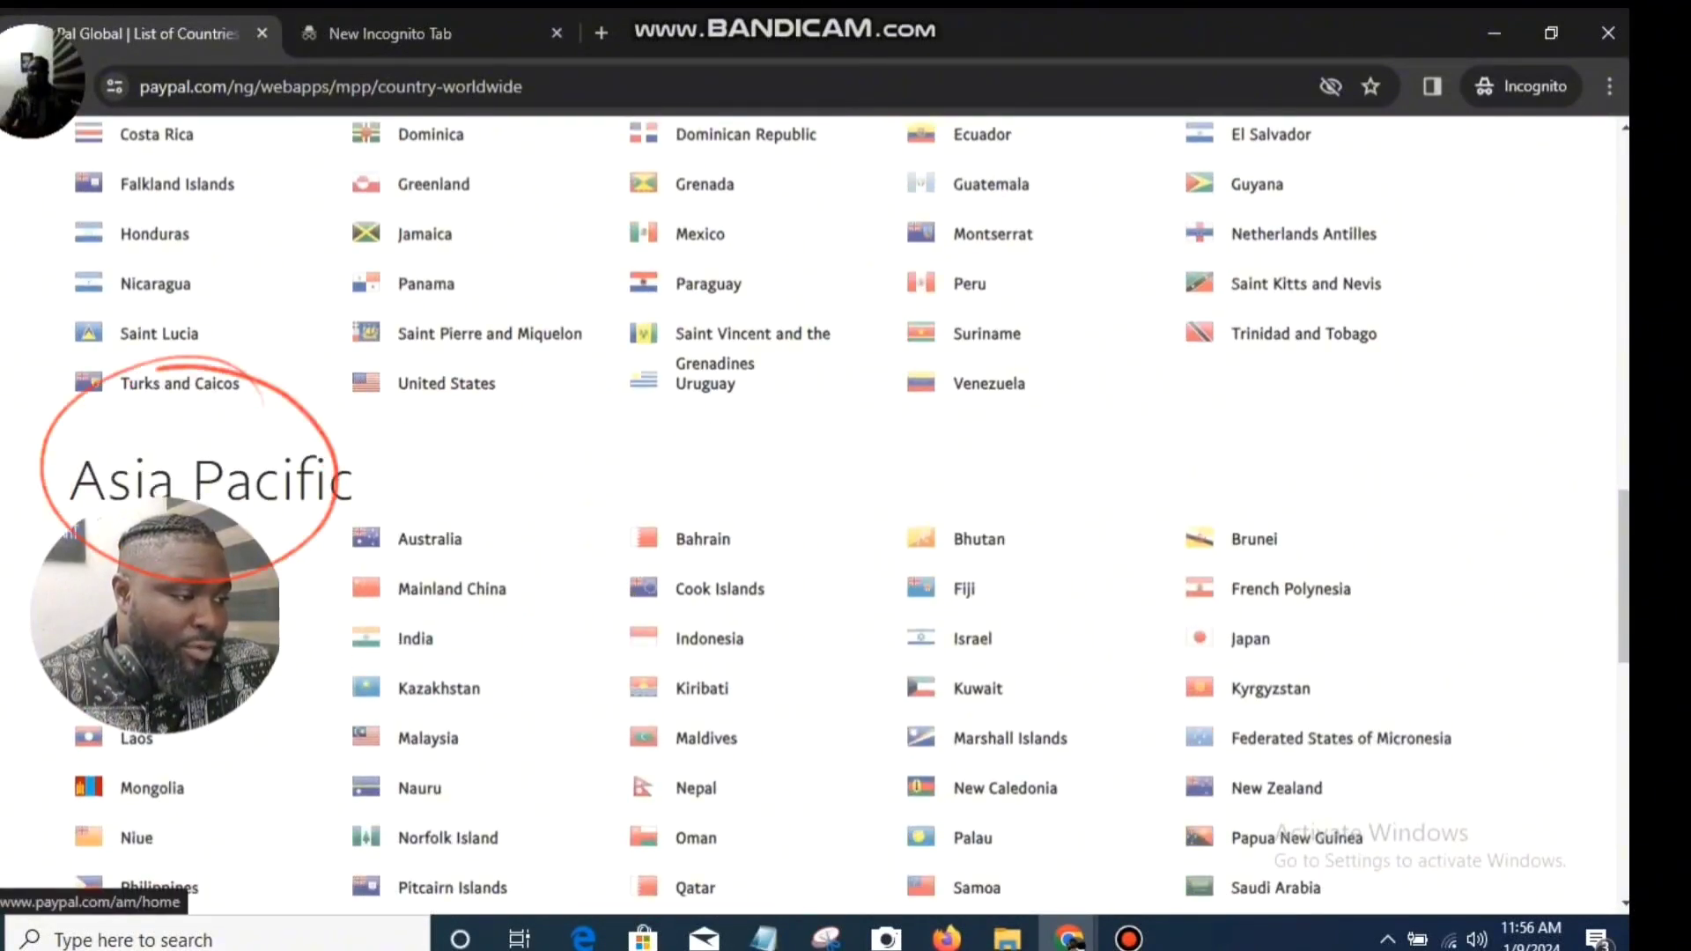
{"action": "scroll", "coordinate": [132, 539], "scroll_direction": "down", "scroll_amount": 3}
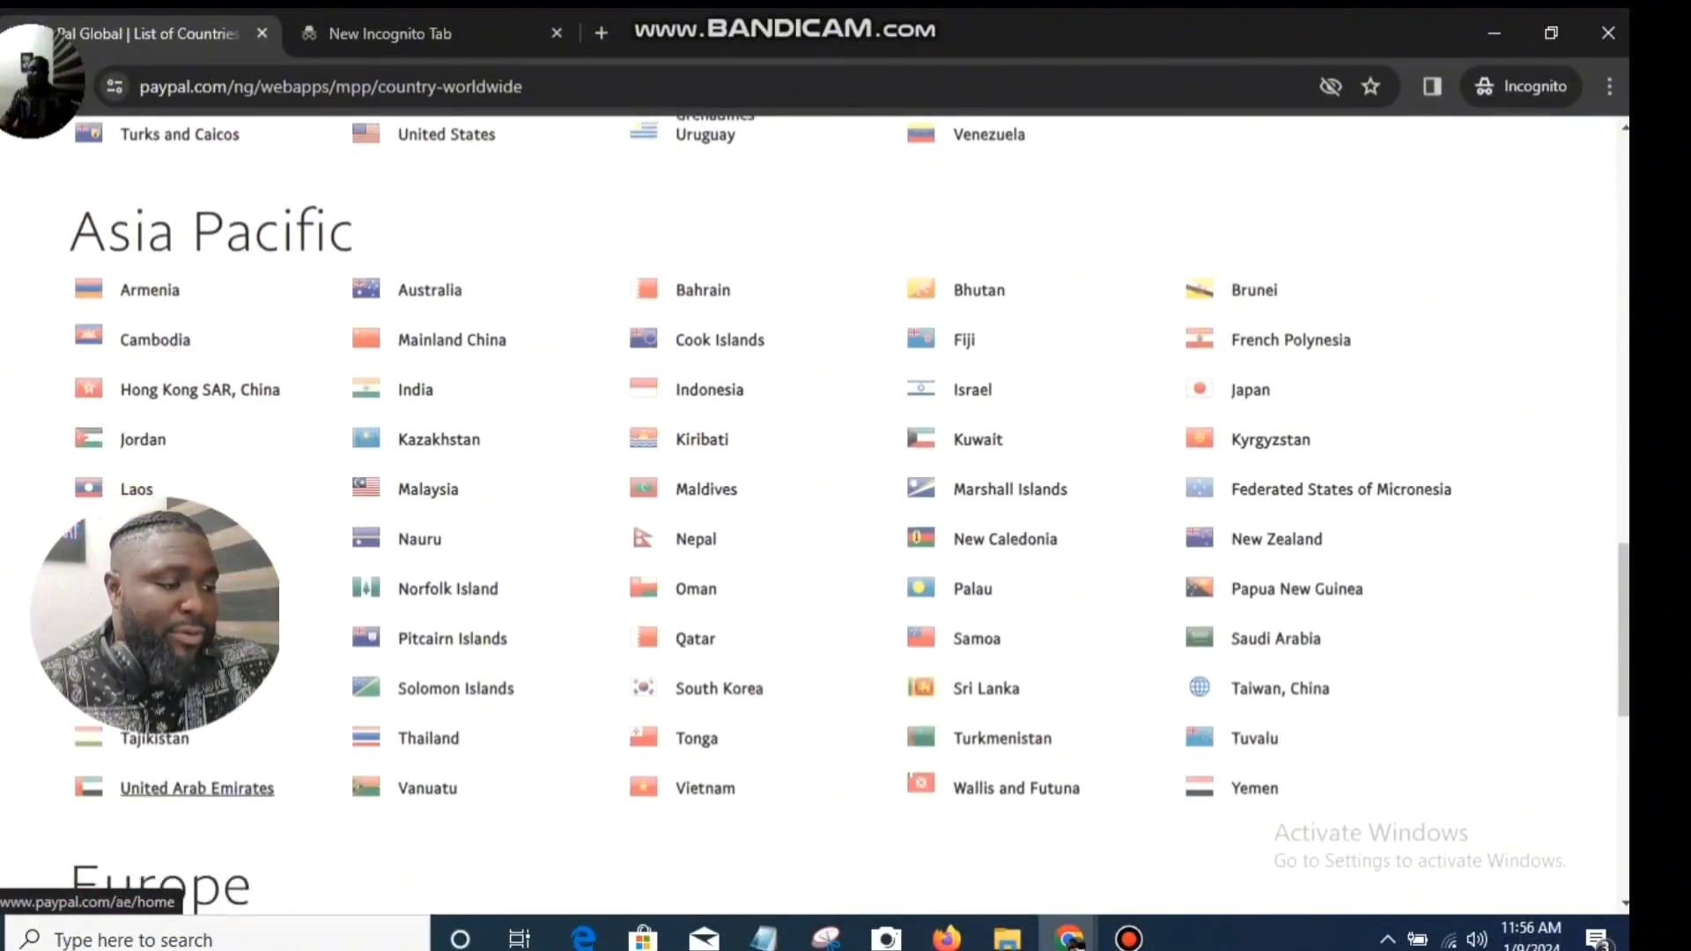
{"action": "left_click", "coordinate": [285, 784]}
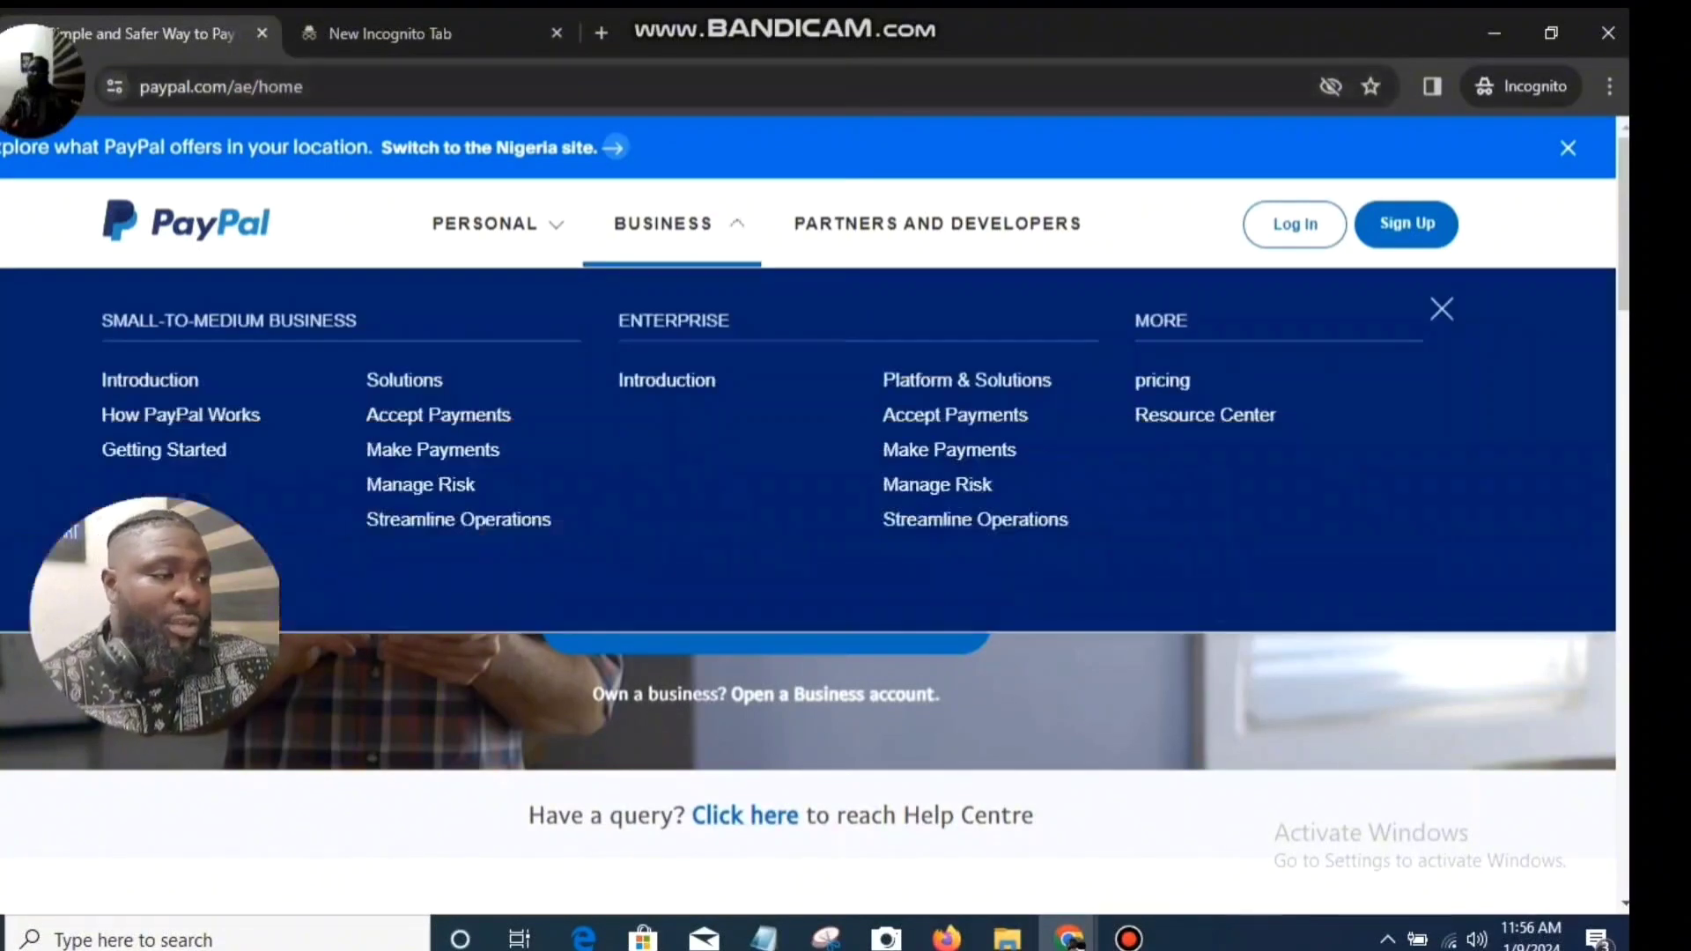
{"action": "mouse_move", "coordinate": [485, 223]}
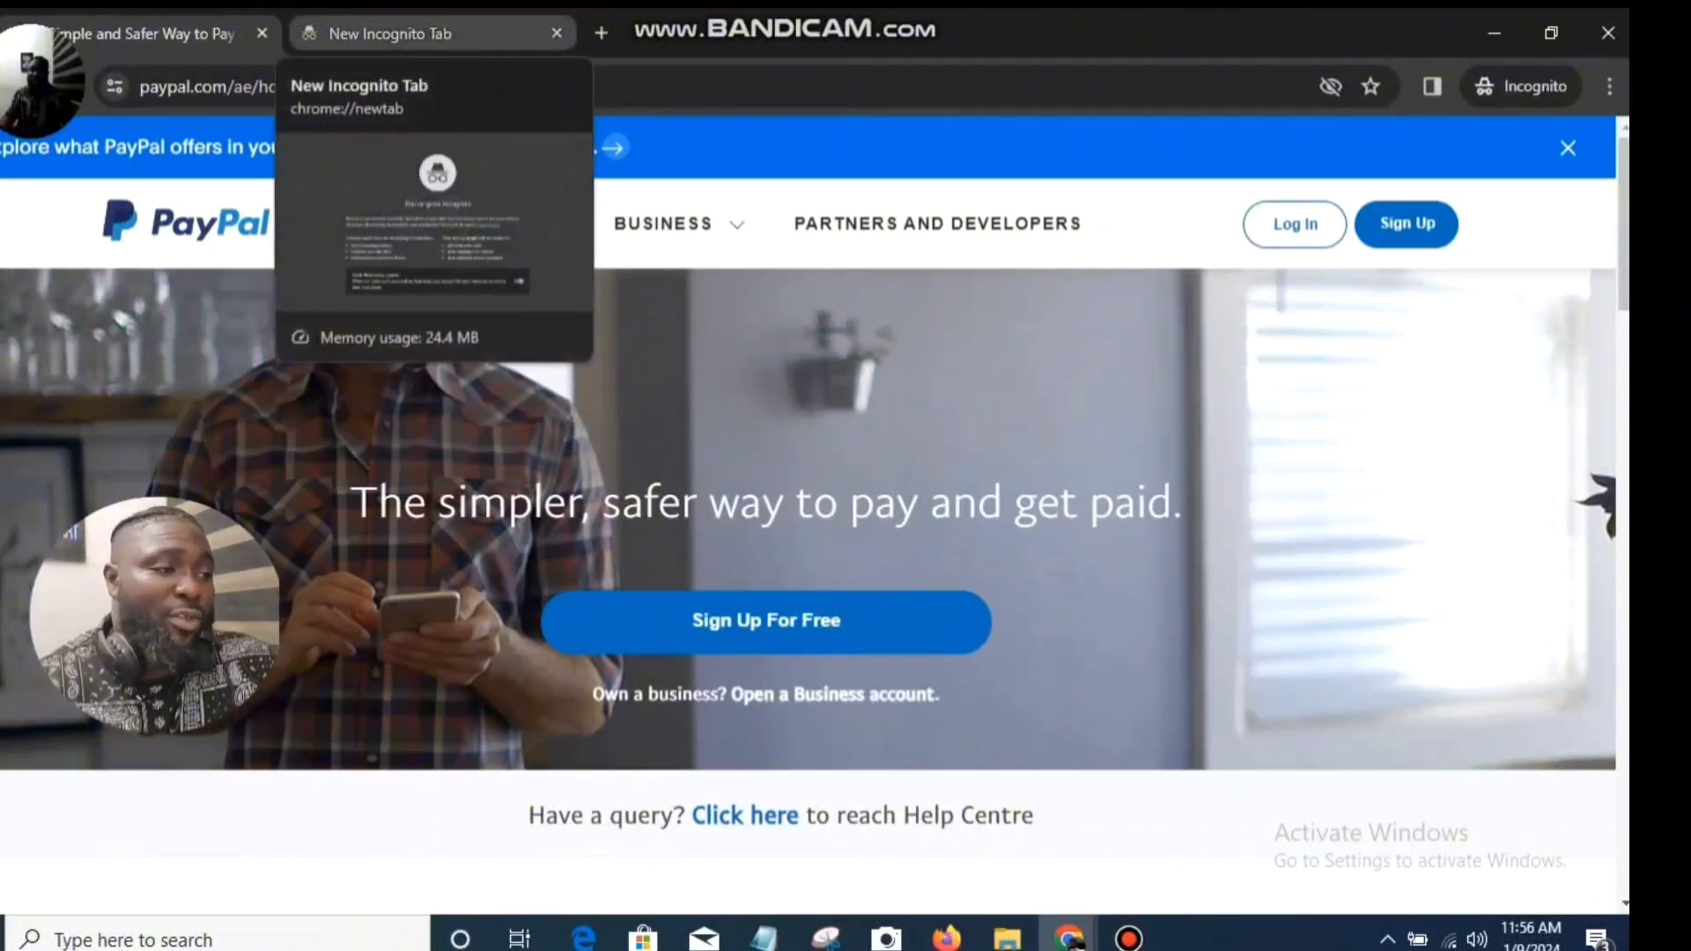
Step: Load paypal.com/ae in the second incognito tab, fixing the mistyped 'paypal.co/ae' address
{"action": "left_click", "coordinate": [414, 33]}
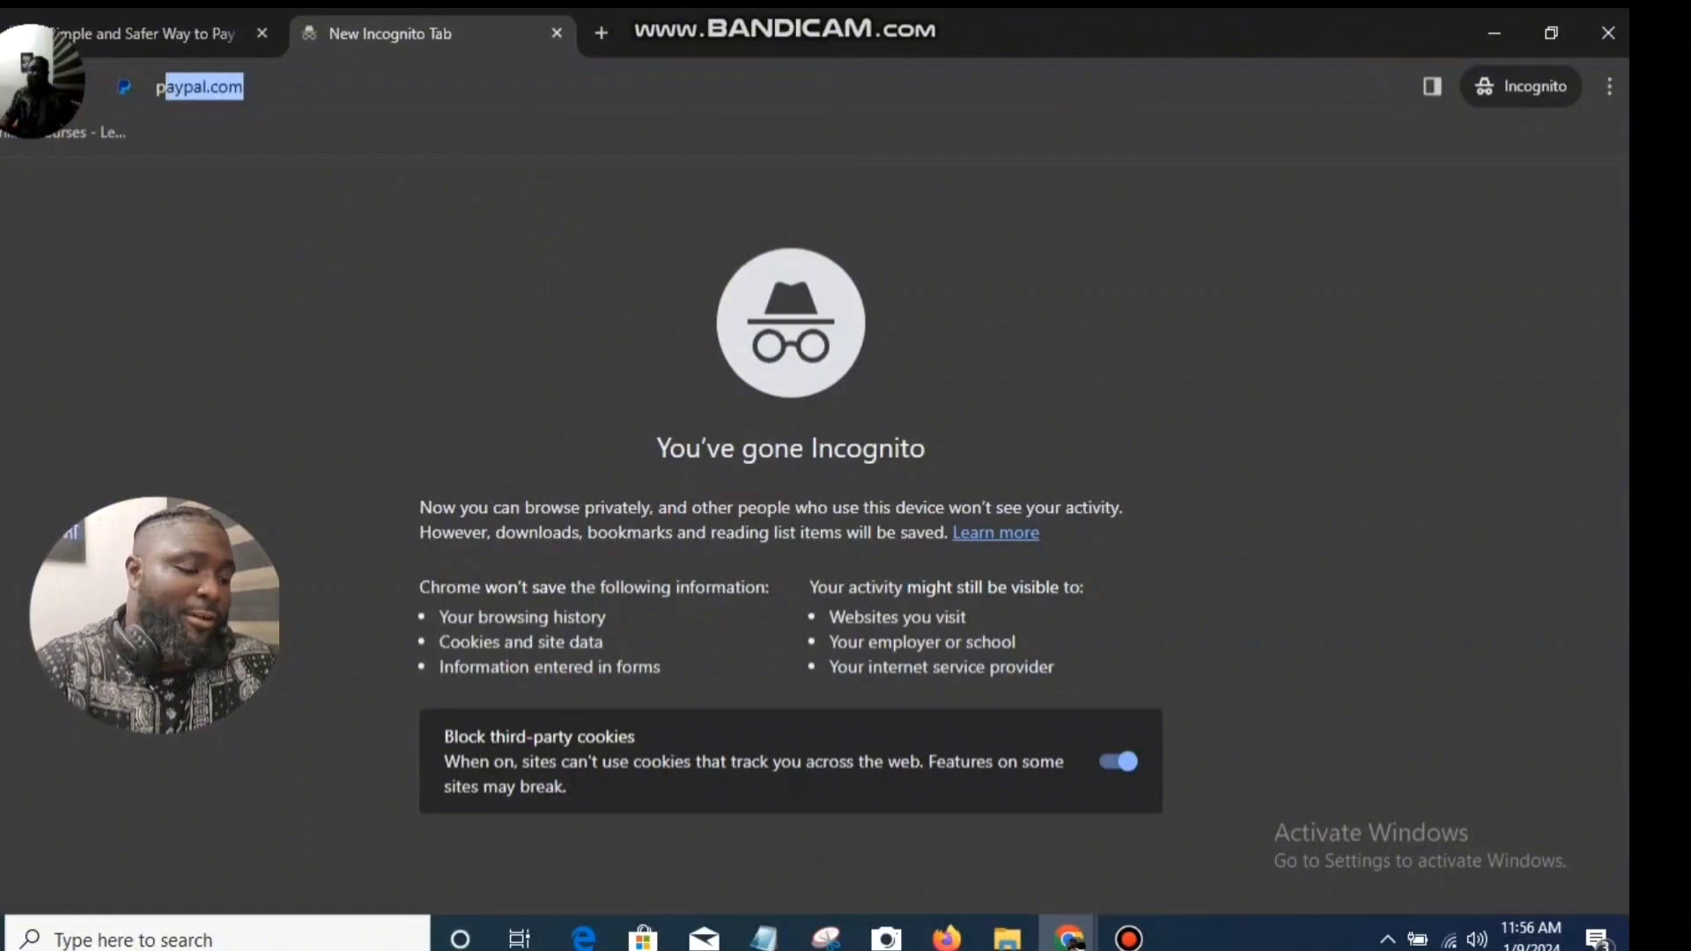
{"action": "type", "text": "paypal"}
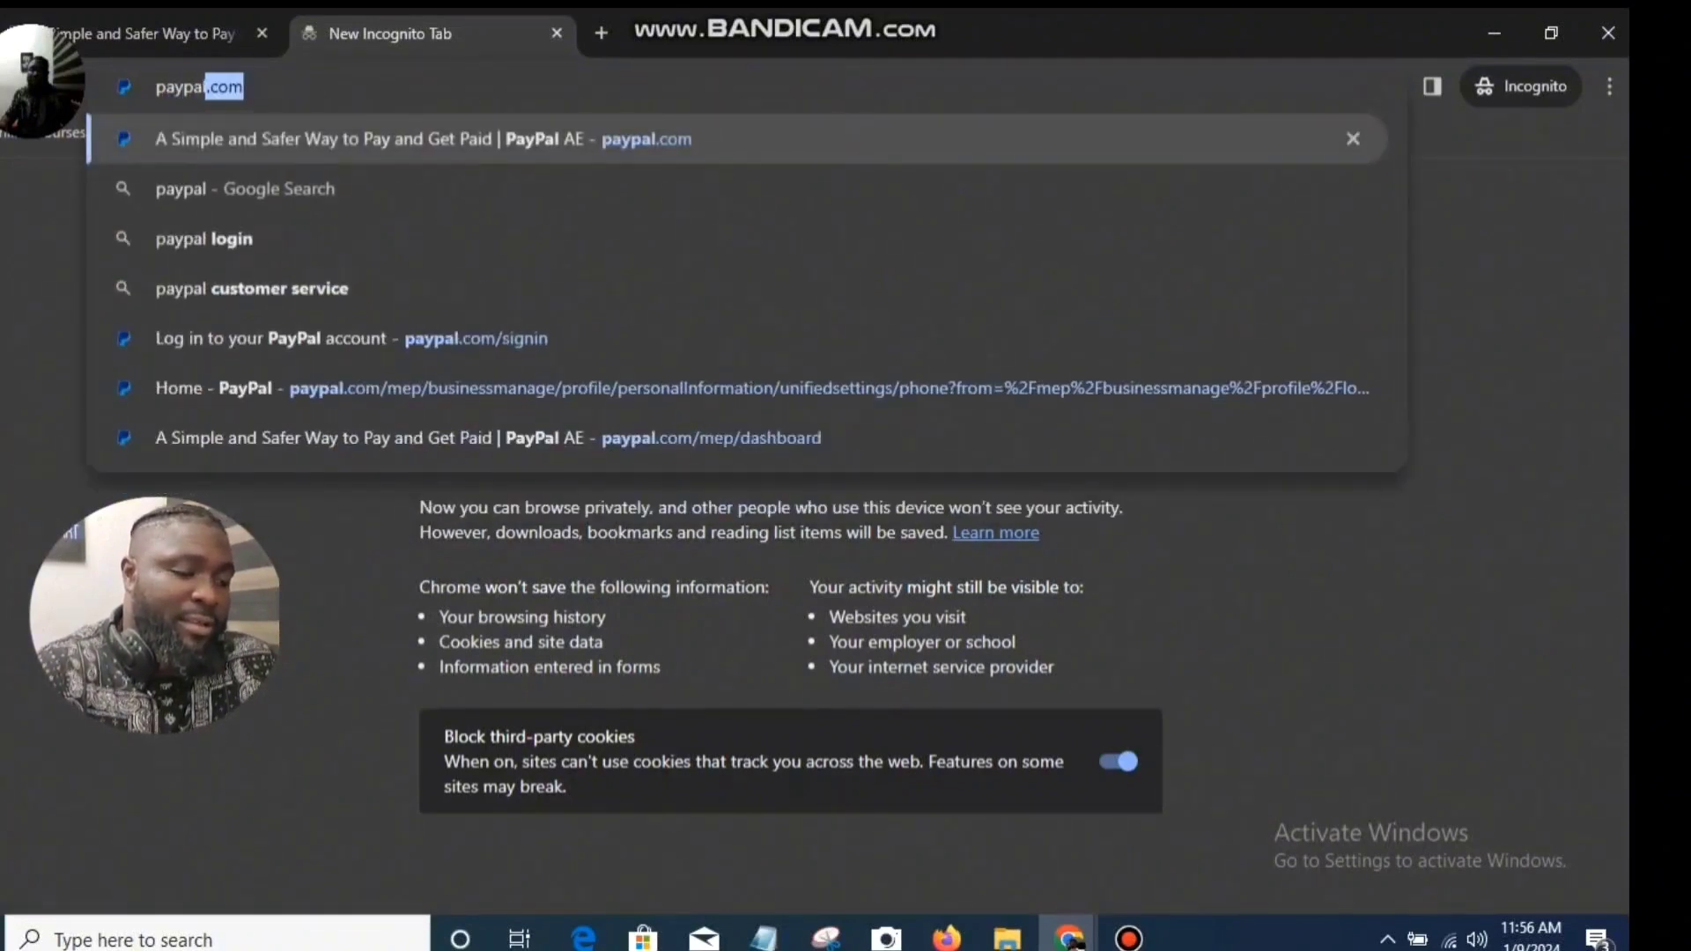
{"action": "type", "text": ".co"}
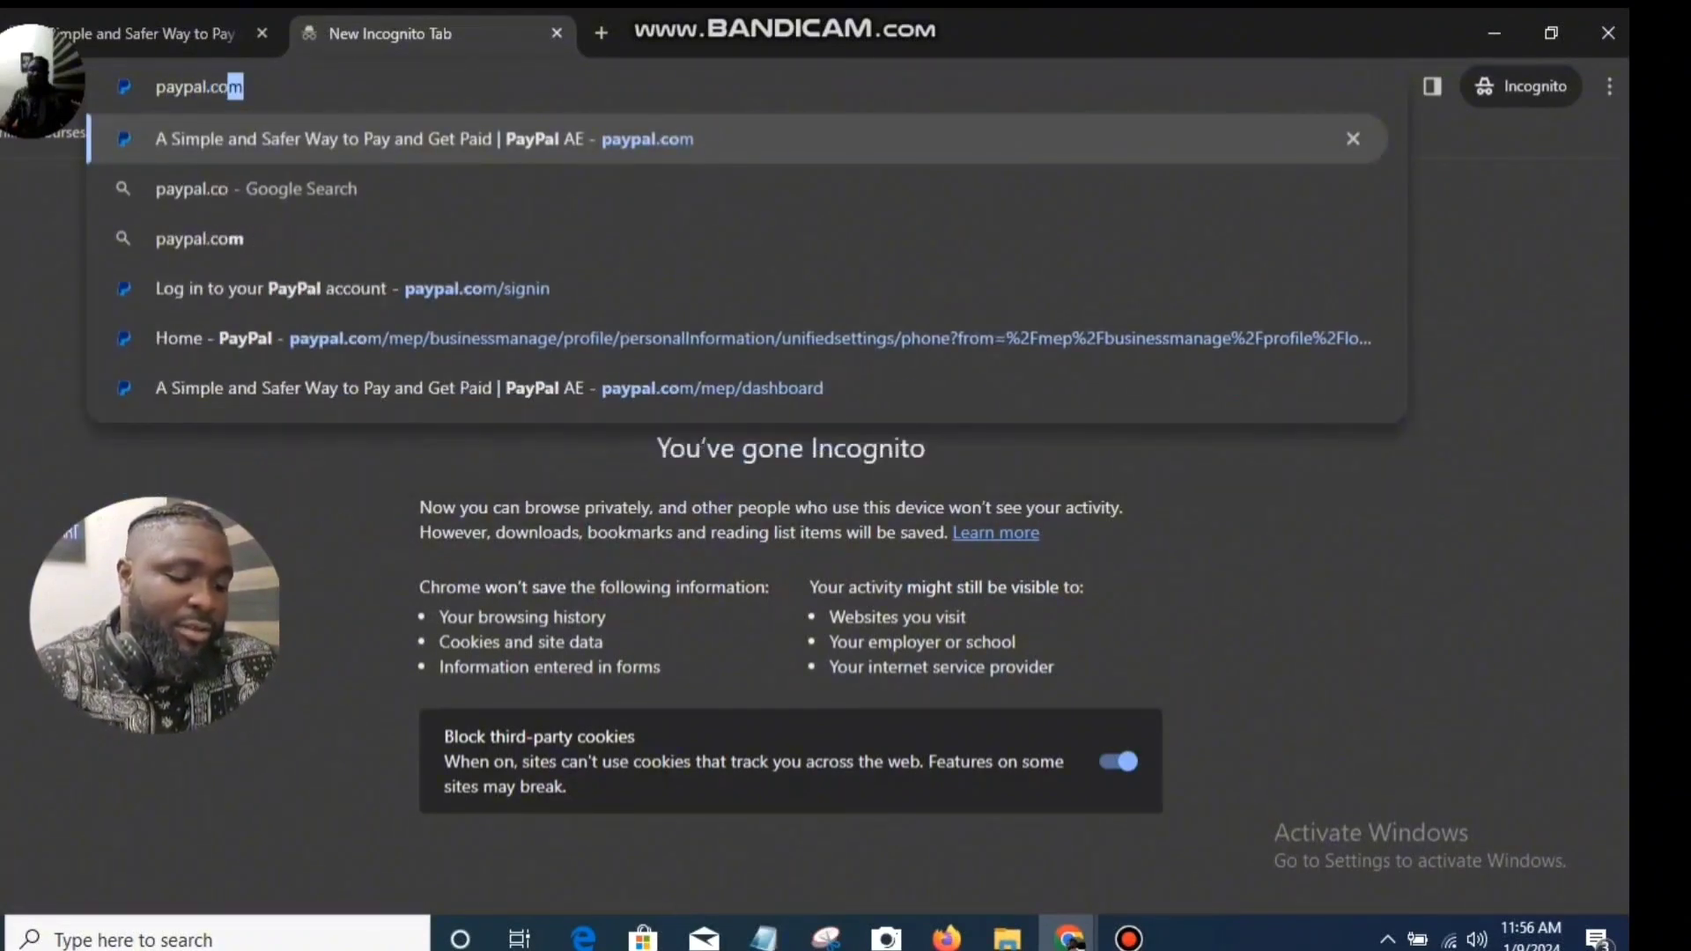
{"action": "type", "text": "/ae"}
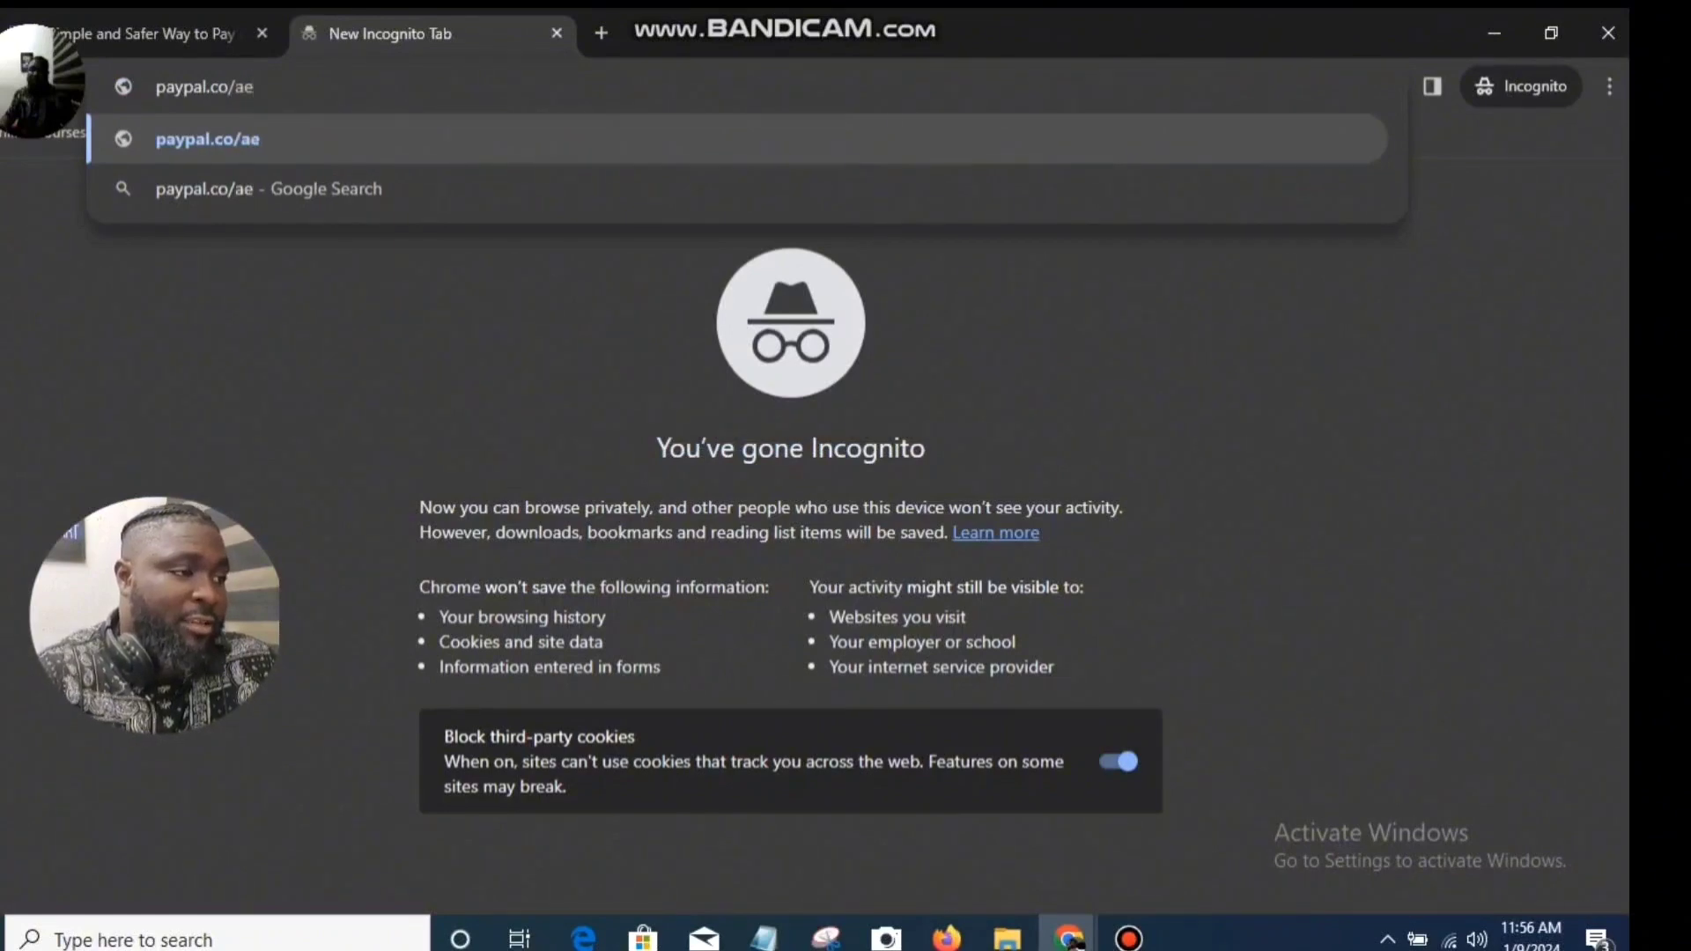
{"action": "left_click", "coordinate": [229, 86]}
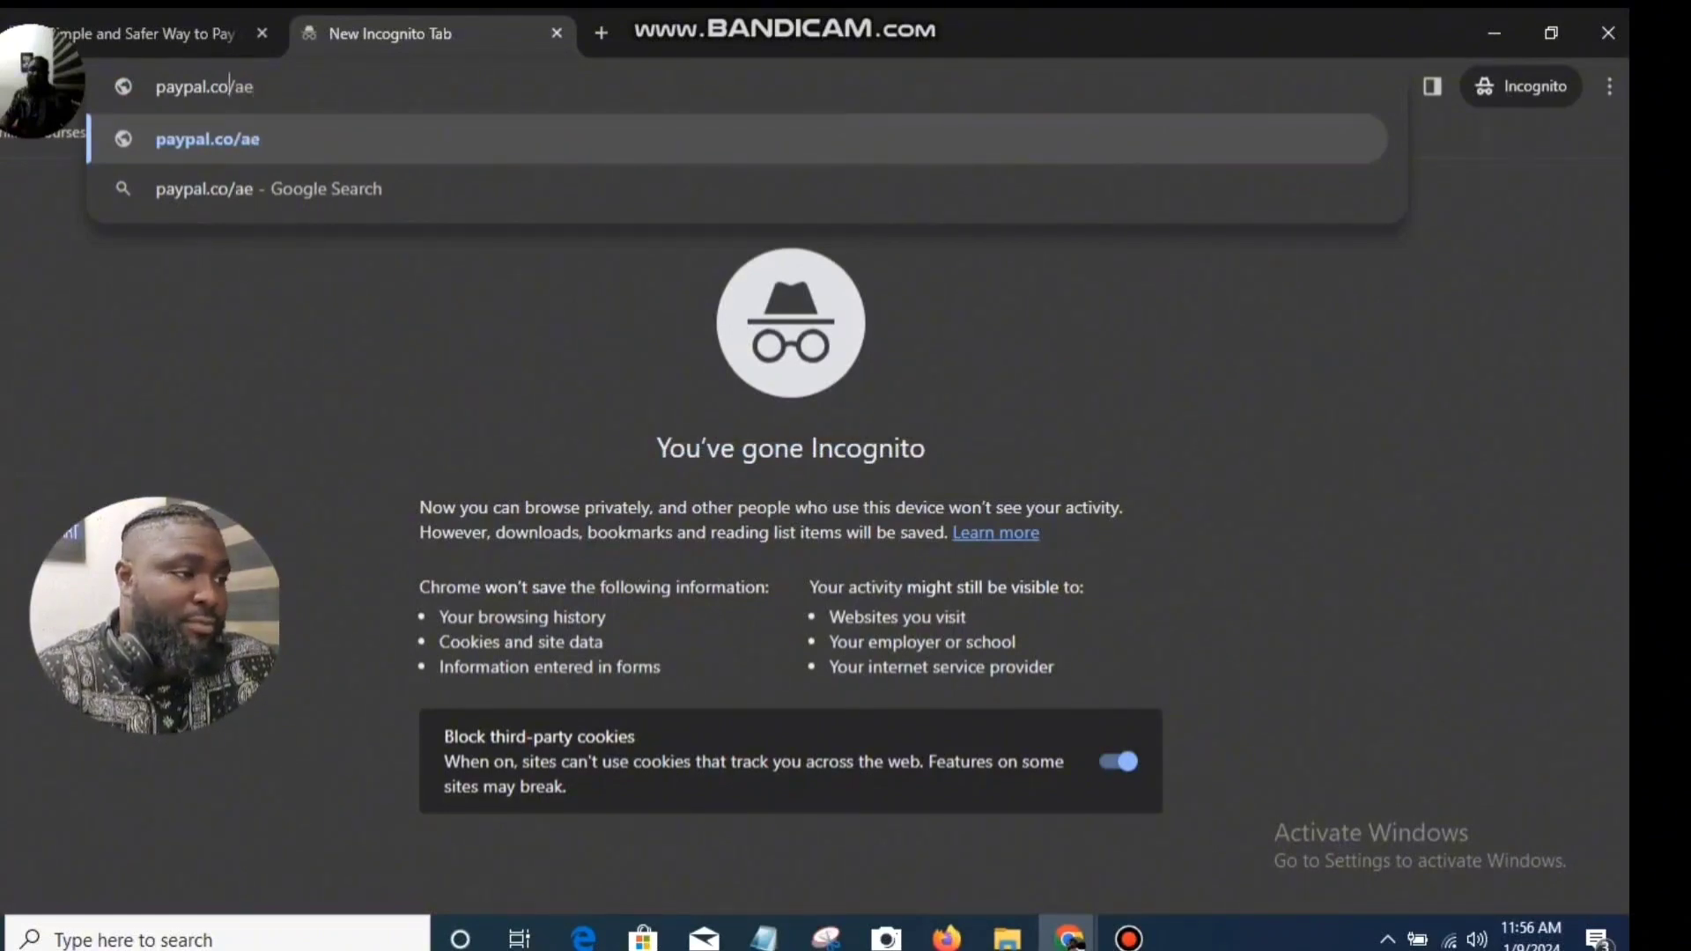
{"action": "type", "text": "m"}
{"action": "key", "text": "Return"}
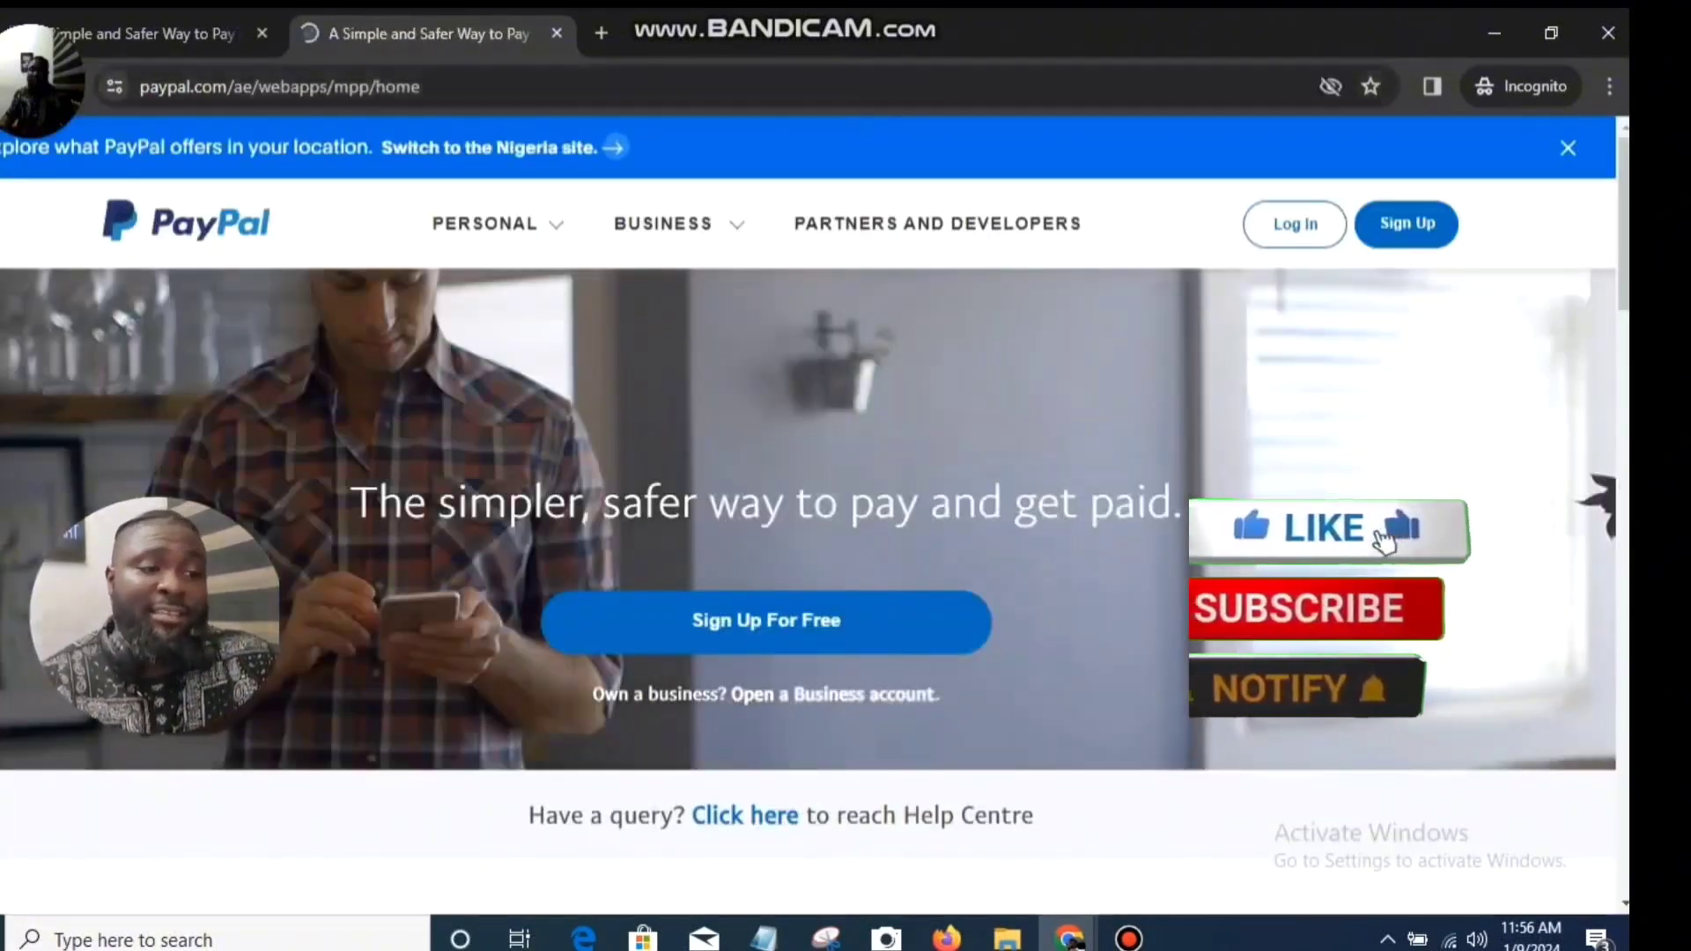
{"action": "left_click", "coordinate": [663, 224]}
{"action": "left_click", "coordinate": [485, 224]}
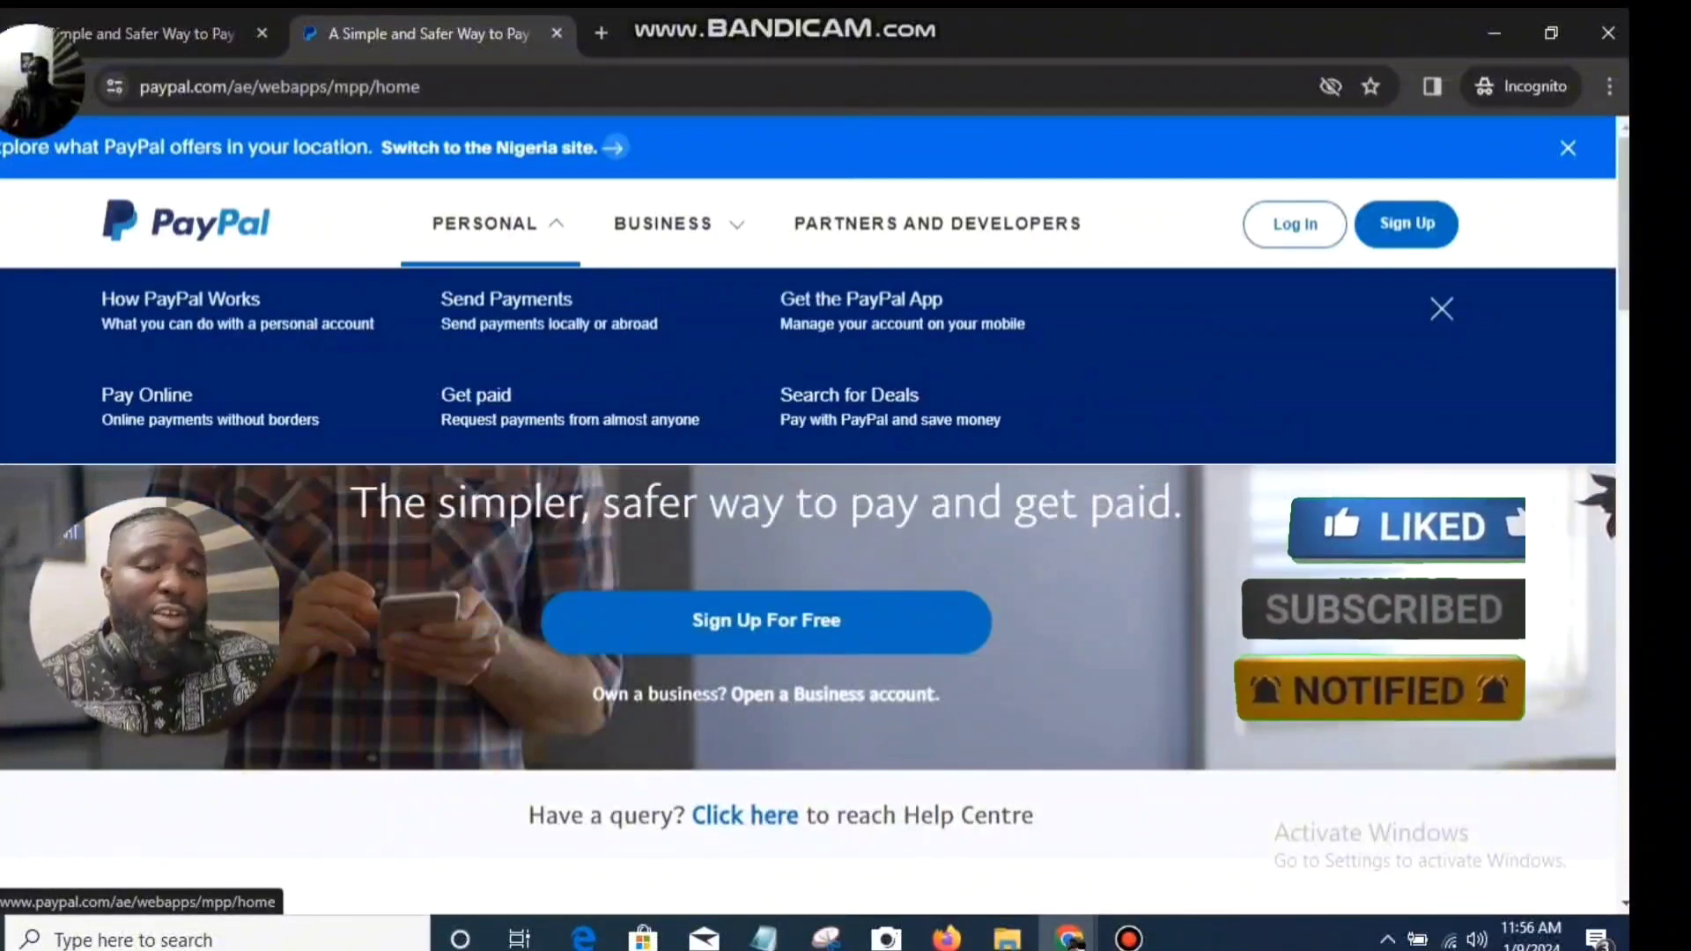
{"action": "left_click", "coordinate": [159, 34]}
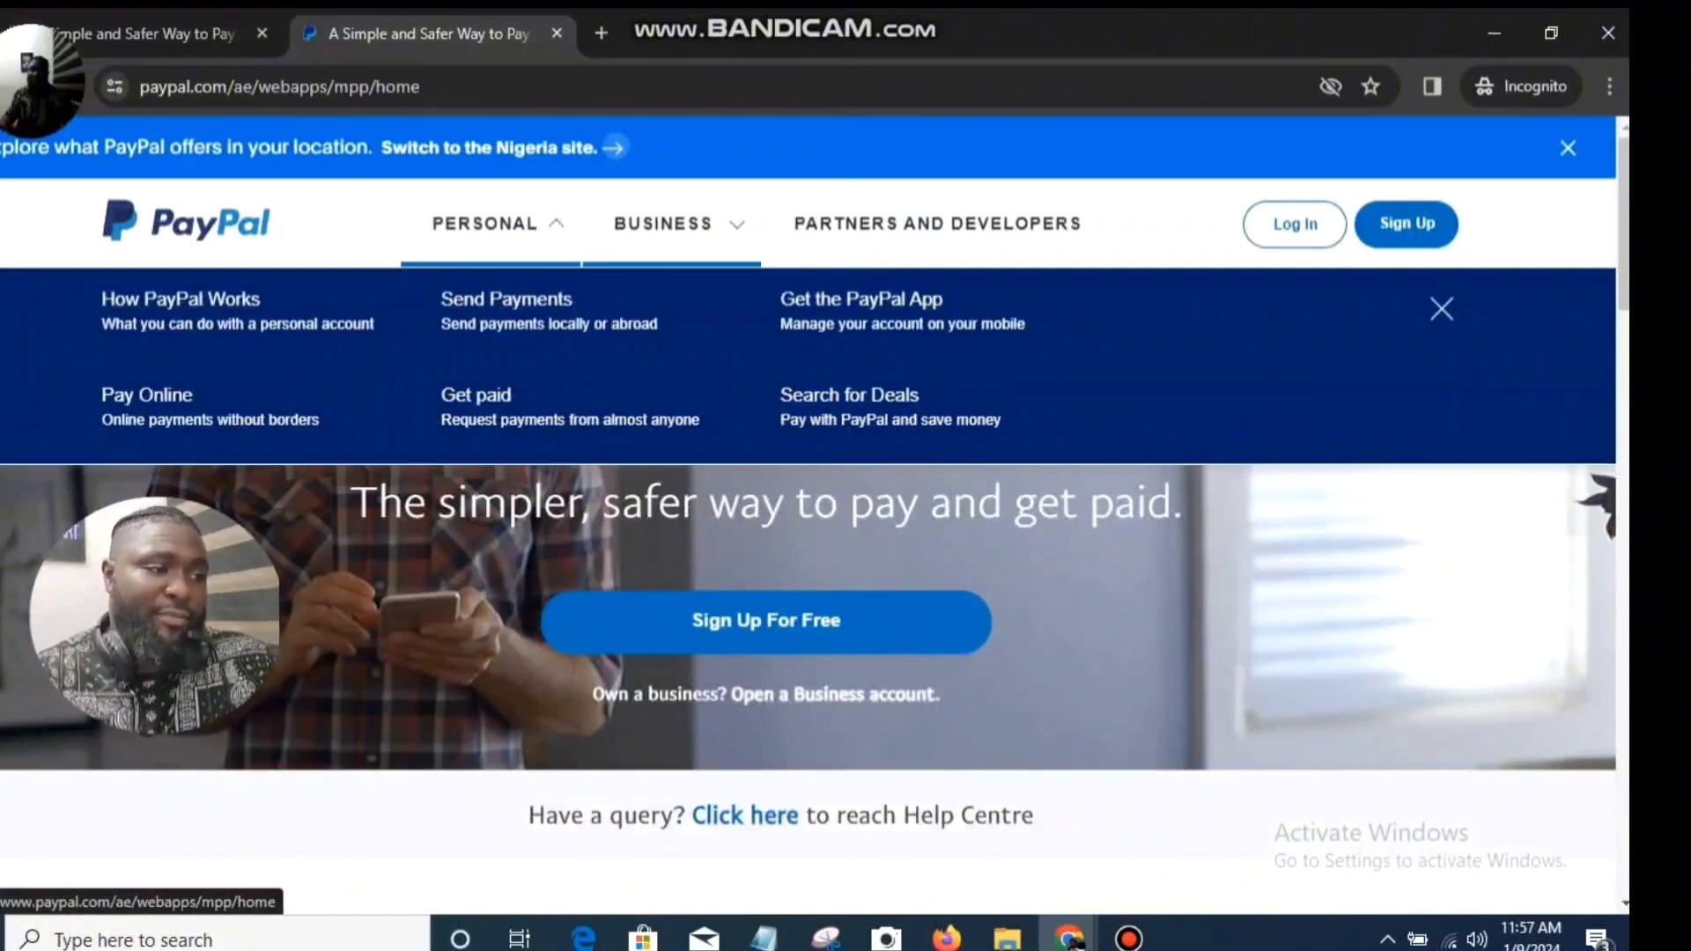
{"action": "left_click", "coordinate": [662, 224]}
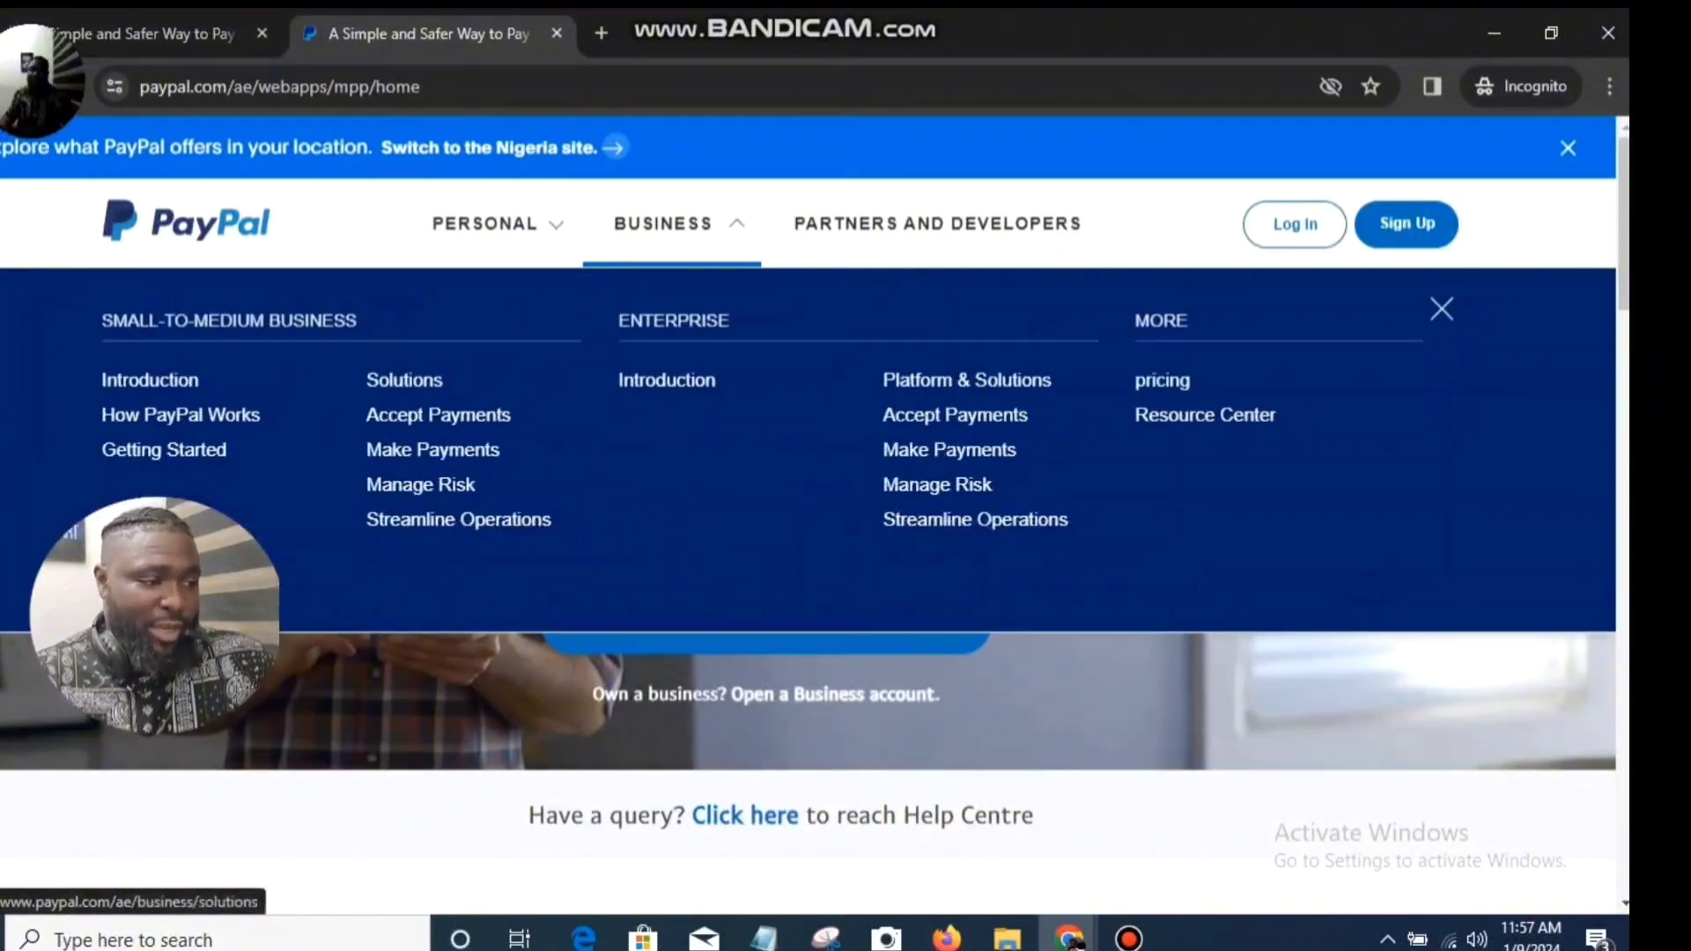
{"action": "left_click", "coordinate": [484, 224]}
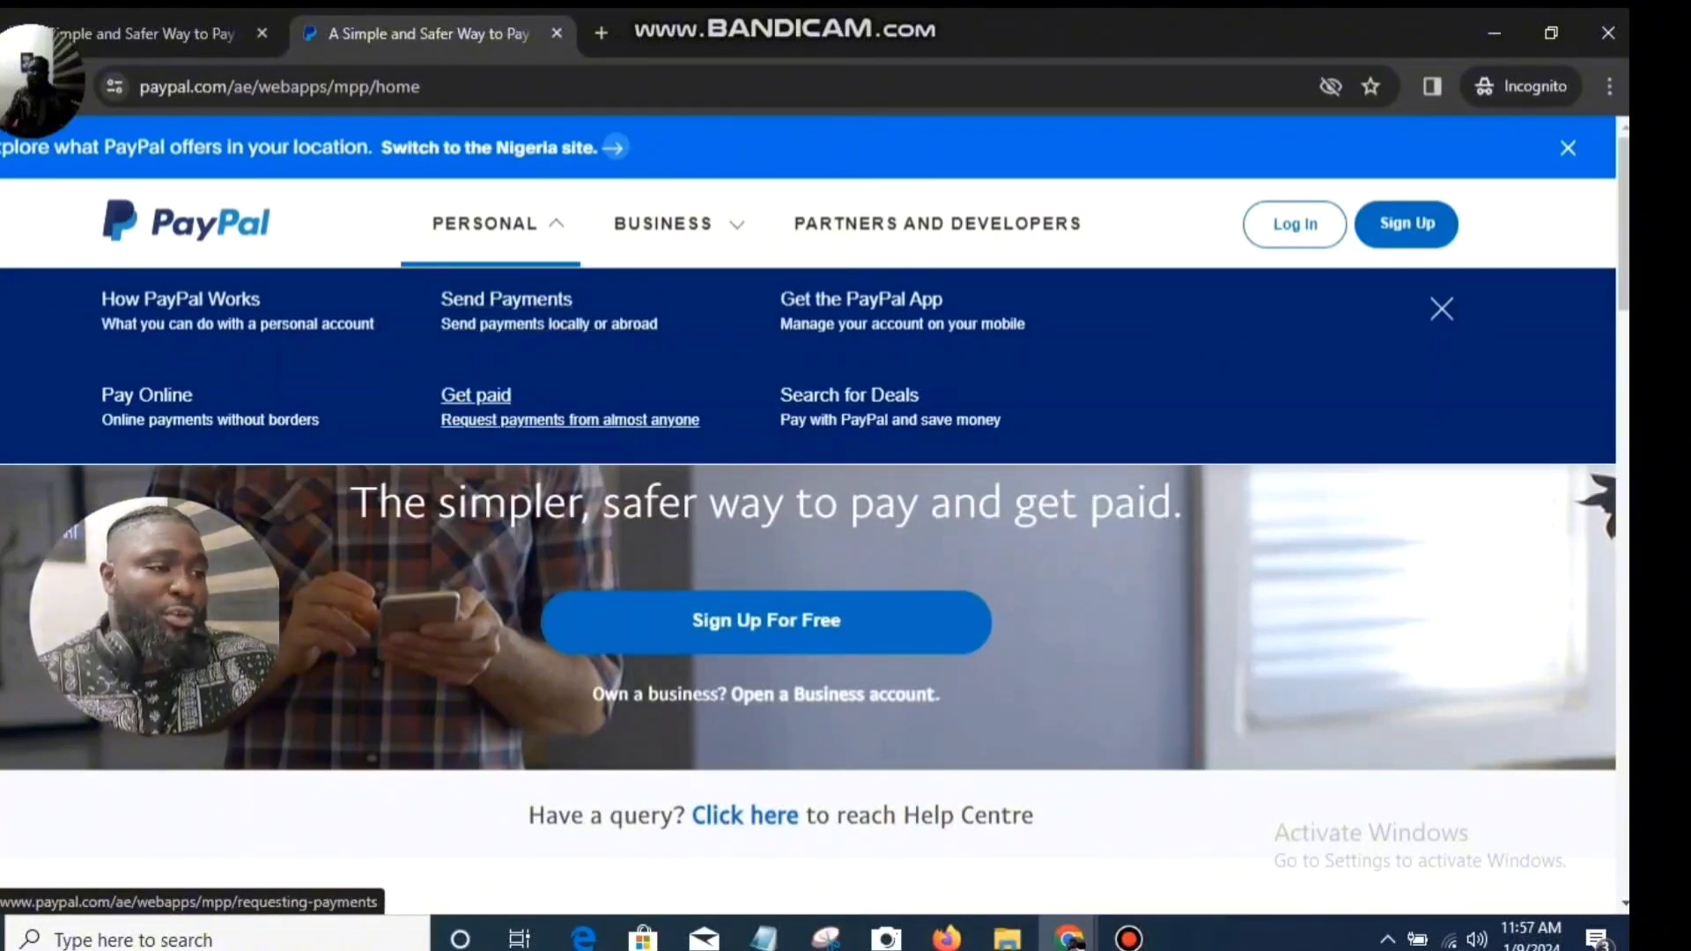
{"action": "left_click", "coordinate": [663, 224]}
{"action": "left_click", "coordinate": [664, 224]}
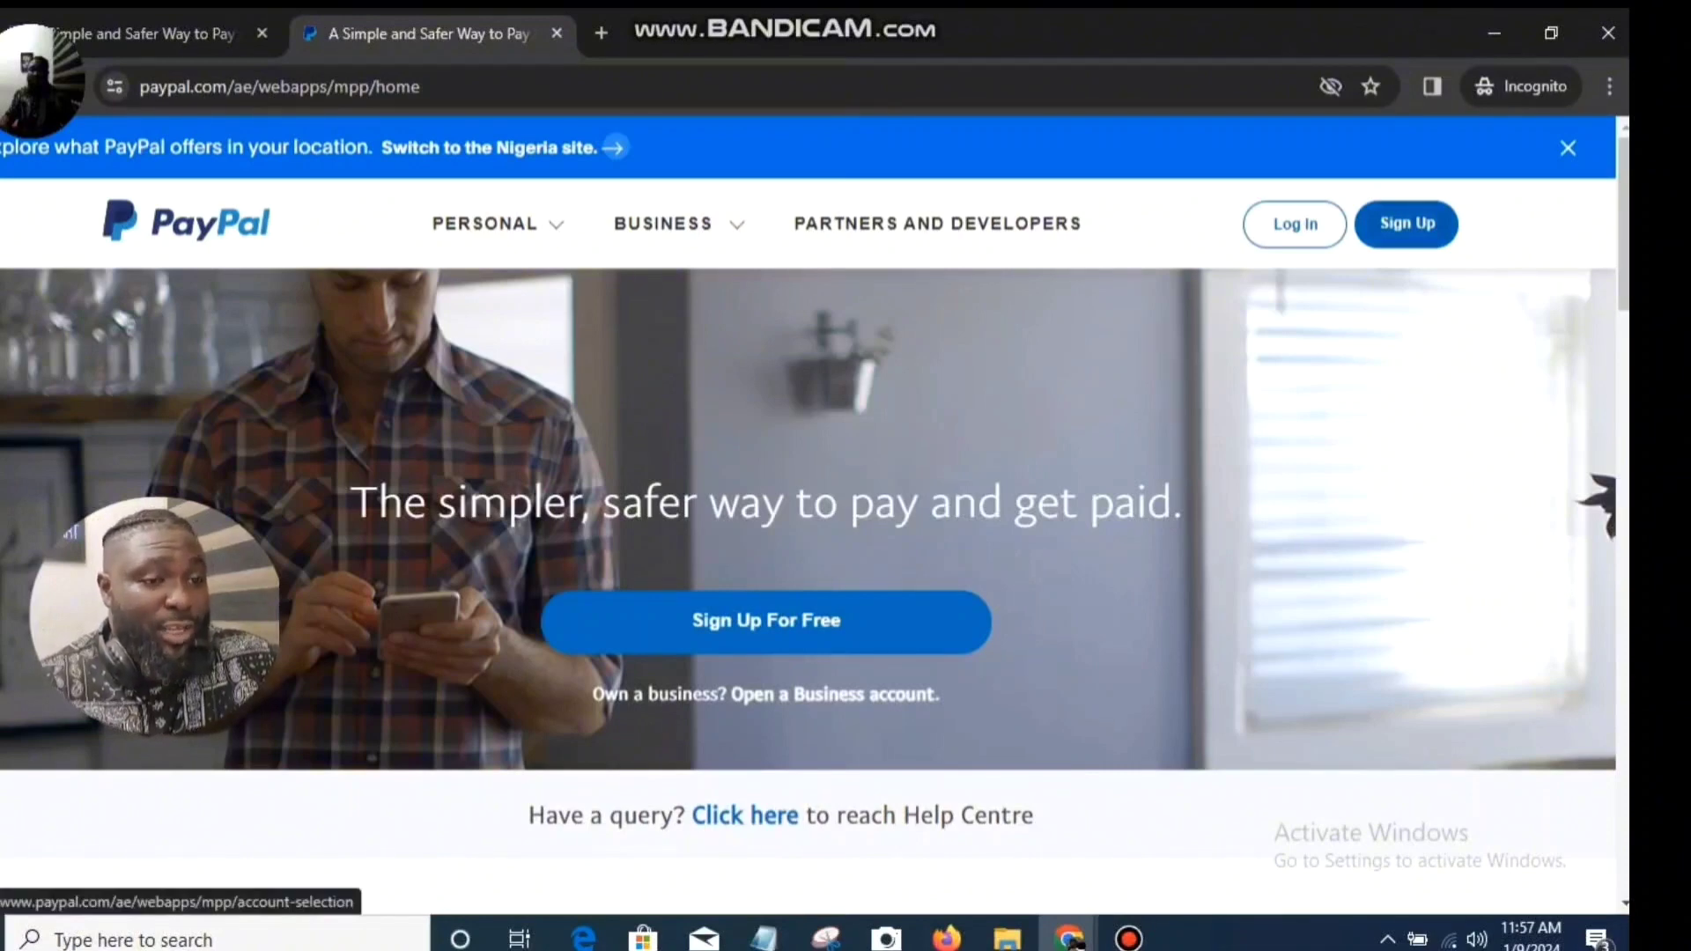
{"action": "left_click", "coordinate": [929, 621]}
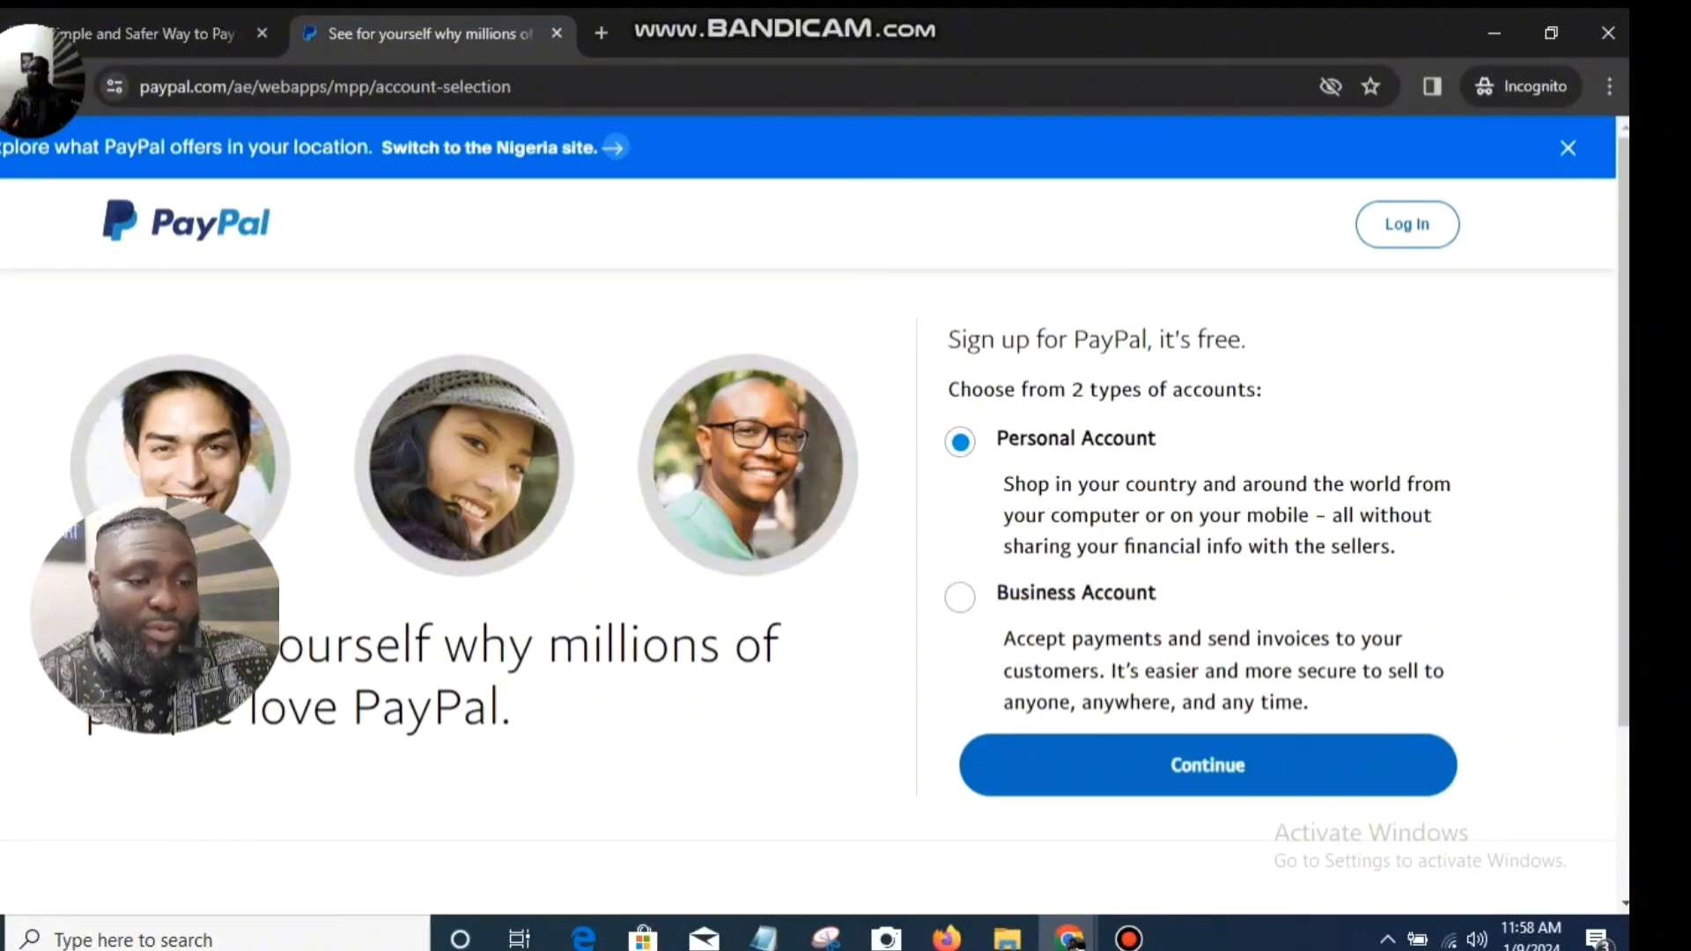
Step: Choose Business Account and continue to the Create a business account form
{"action": "left_click", "coordinate": [960, 598]}
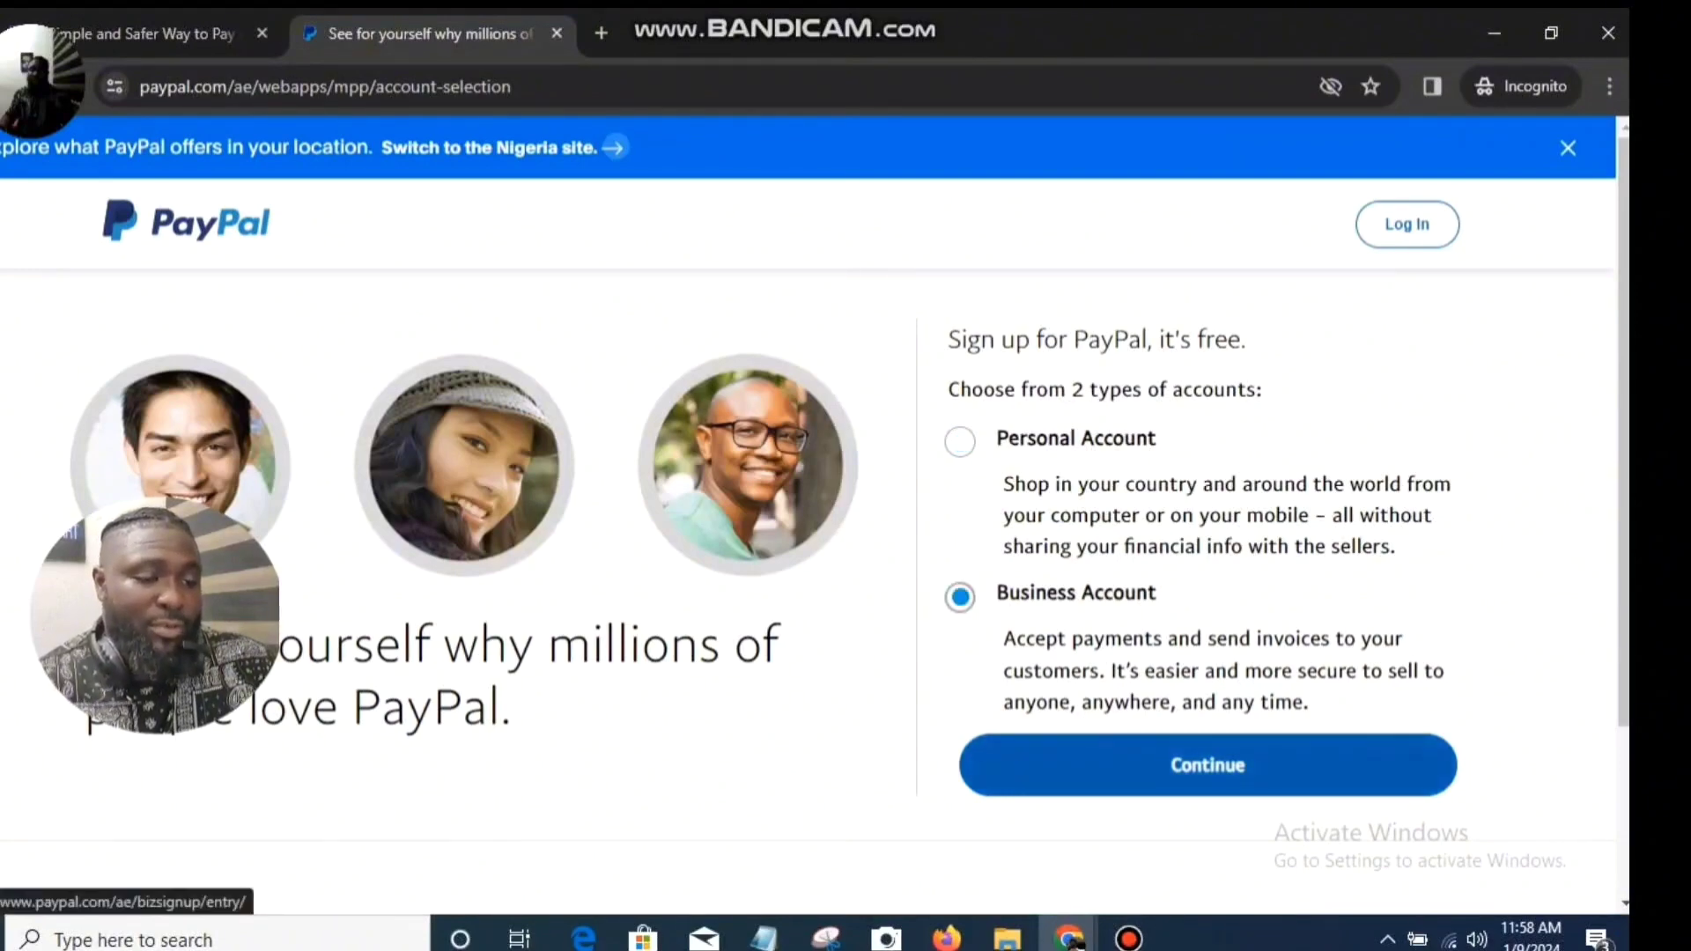
{"action": "left_click", "coordinate": [1208, 764]}
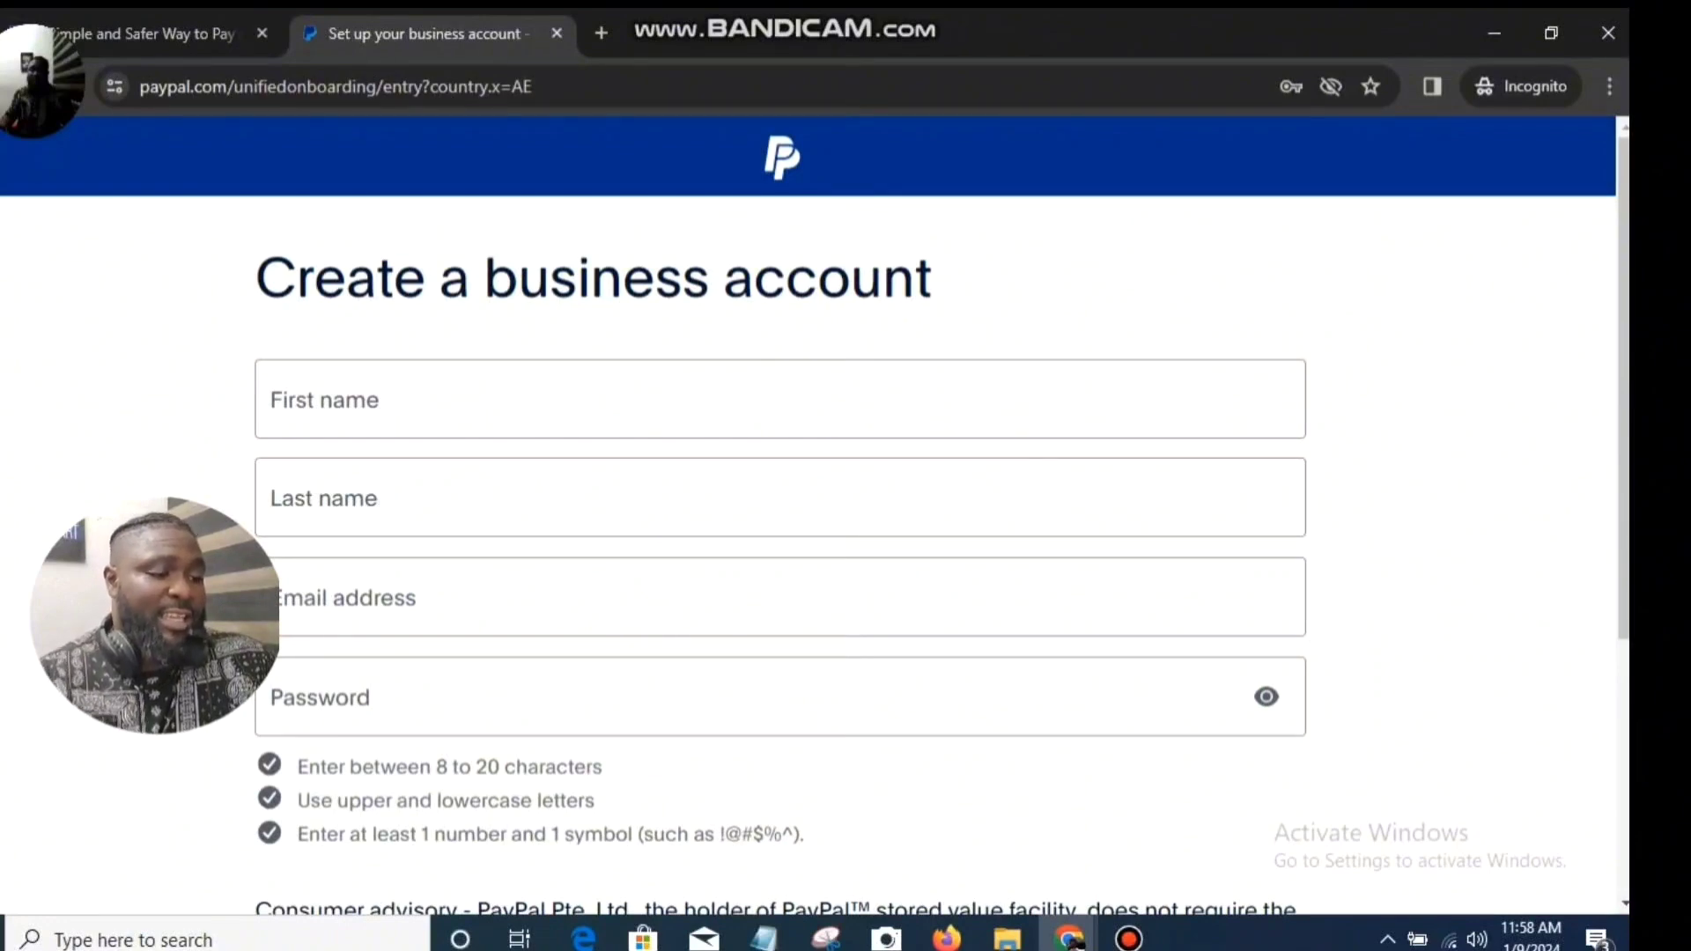
Step: Fill in name, email and password, accept the agreement, and submit the business account form
{"action": "scroll", "coordinate": [780, 528], "scroll_direction": "down", "scroll_amount": 4}
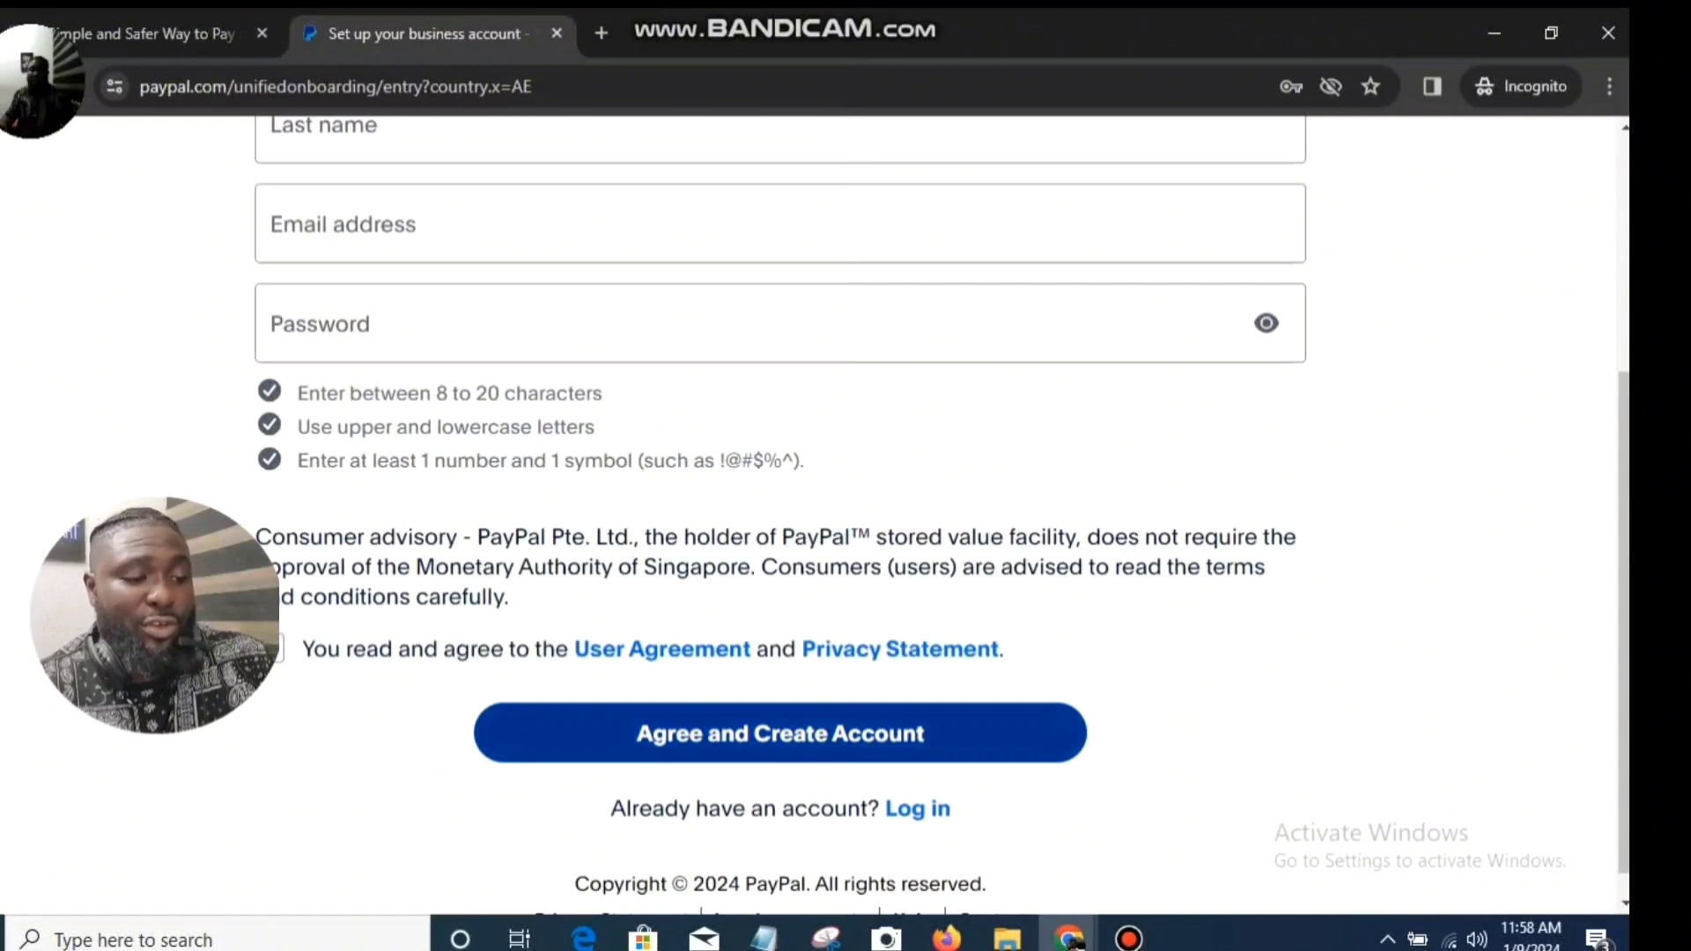
{"action": "scroll", "coordinate": [941, 515], "scroll_direction": "up", "scroll_amount": 4}
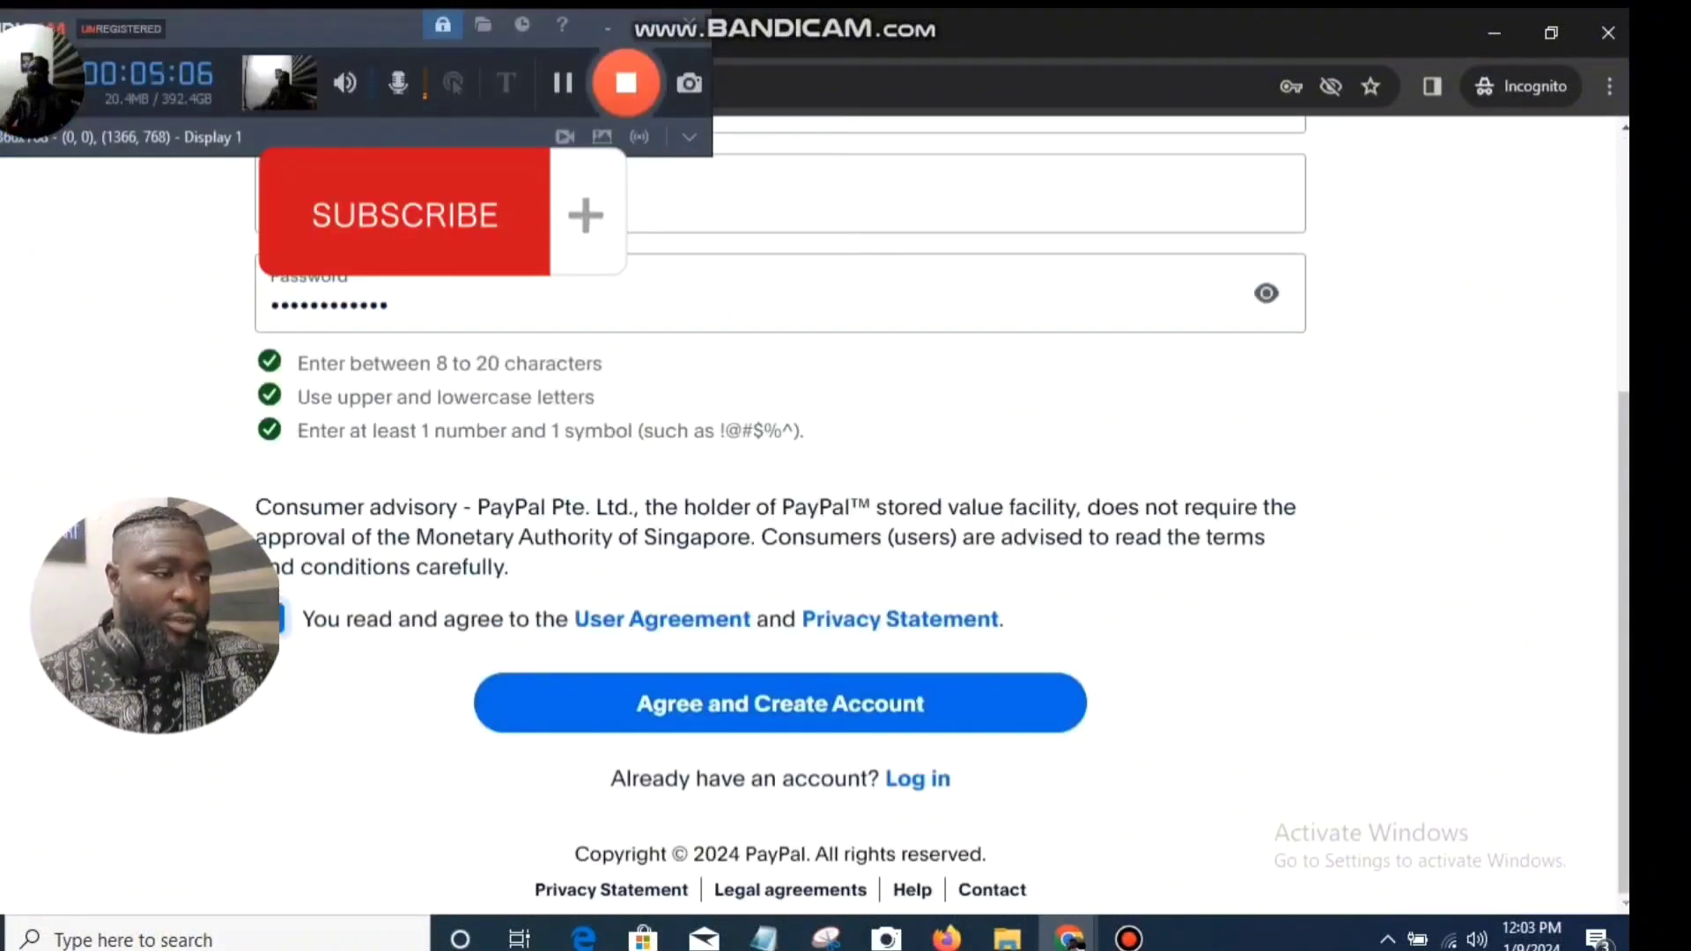
{"action": "key", "text": "Return"}
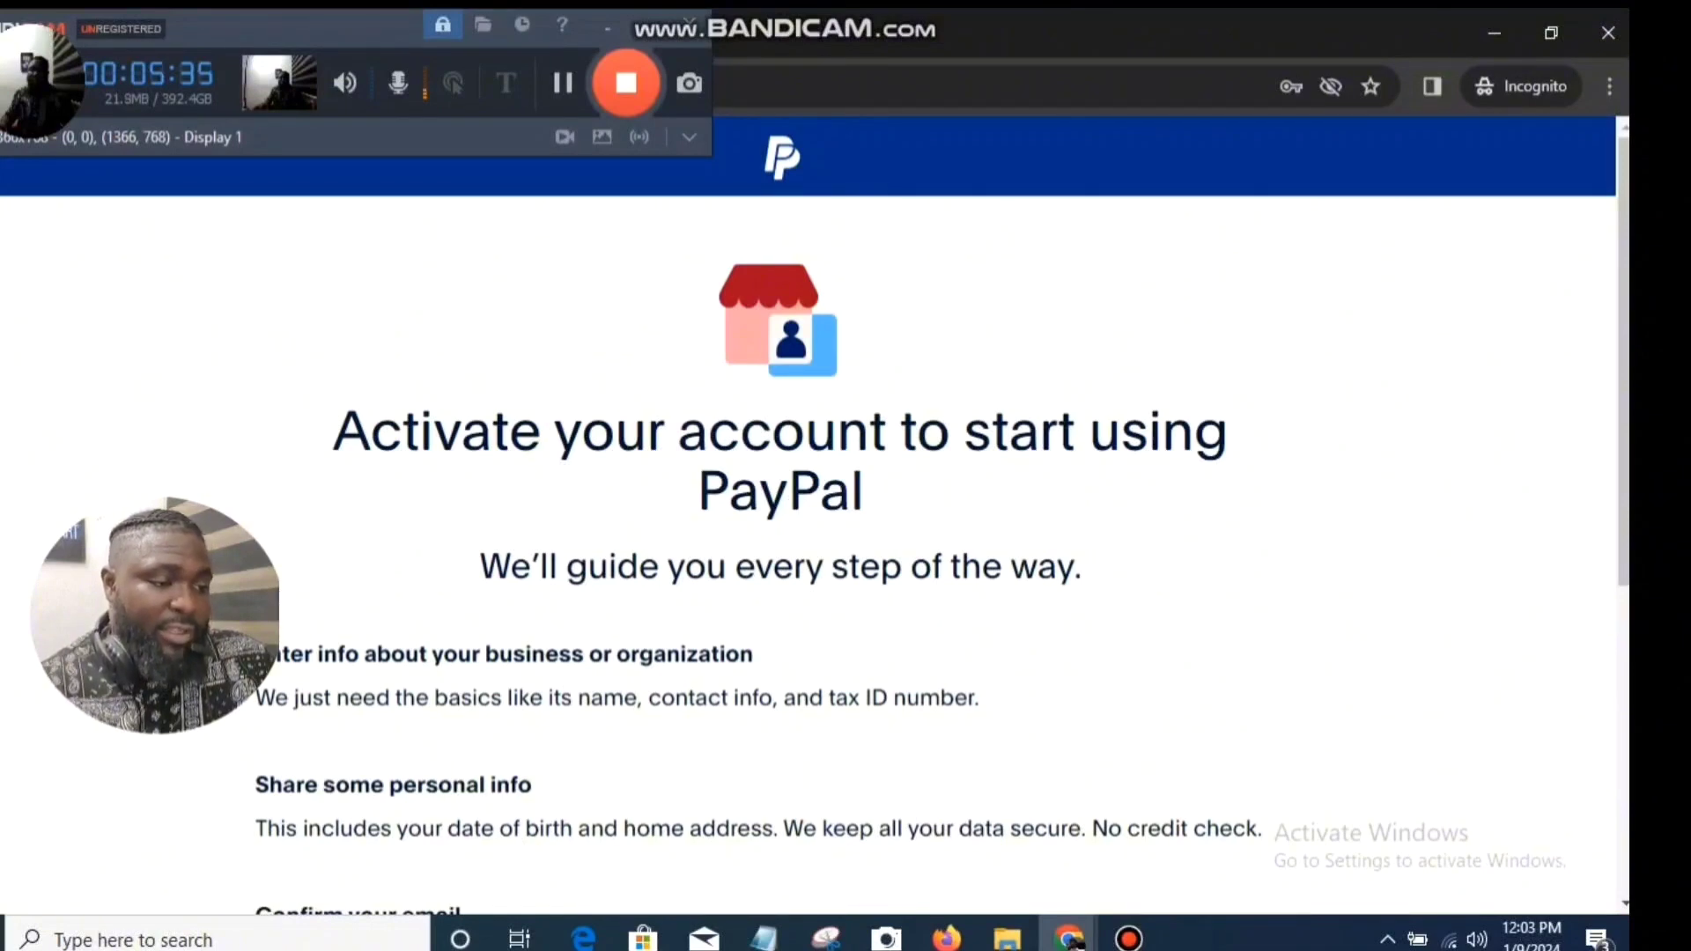
Step: Scroll down the activation page to see the business info, personal info and email confirmation tasks
{"action": "scroll", "coordinate": [814, 511], "scroll_direction": "down", "scroll_amount": 4}
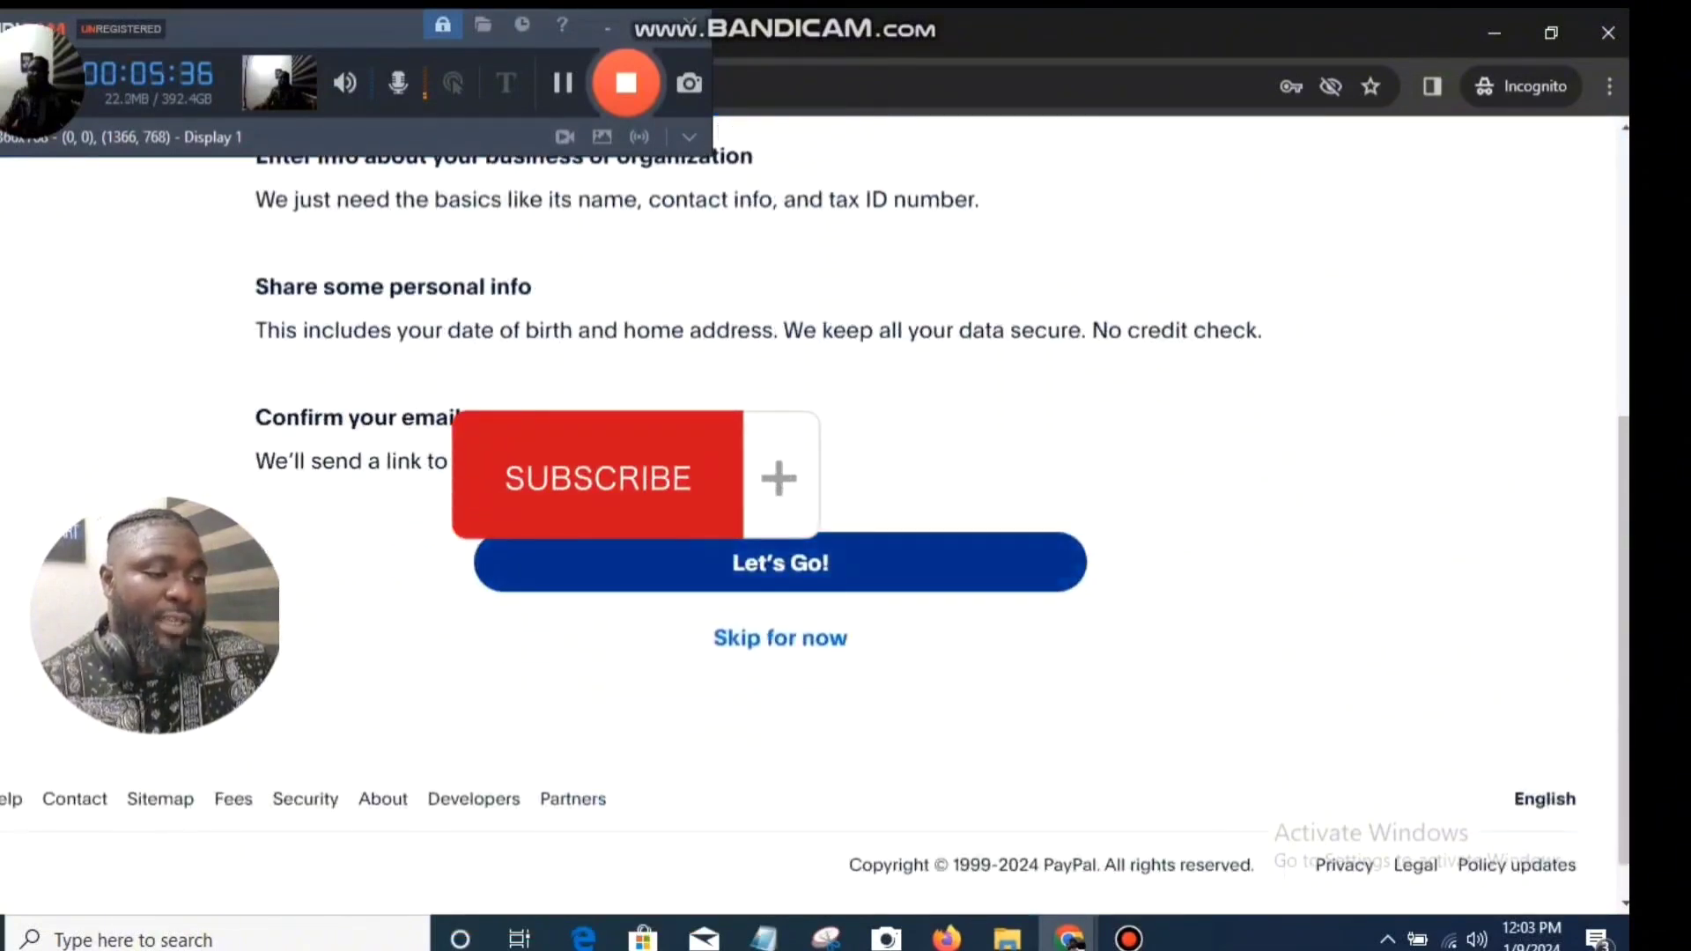
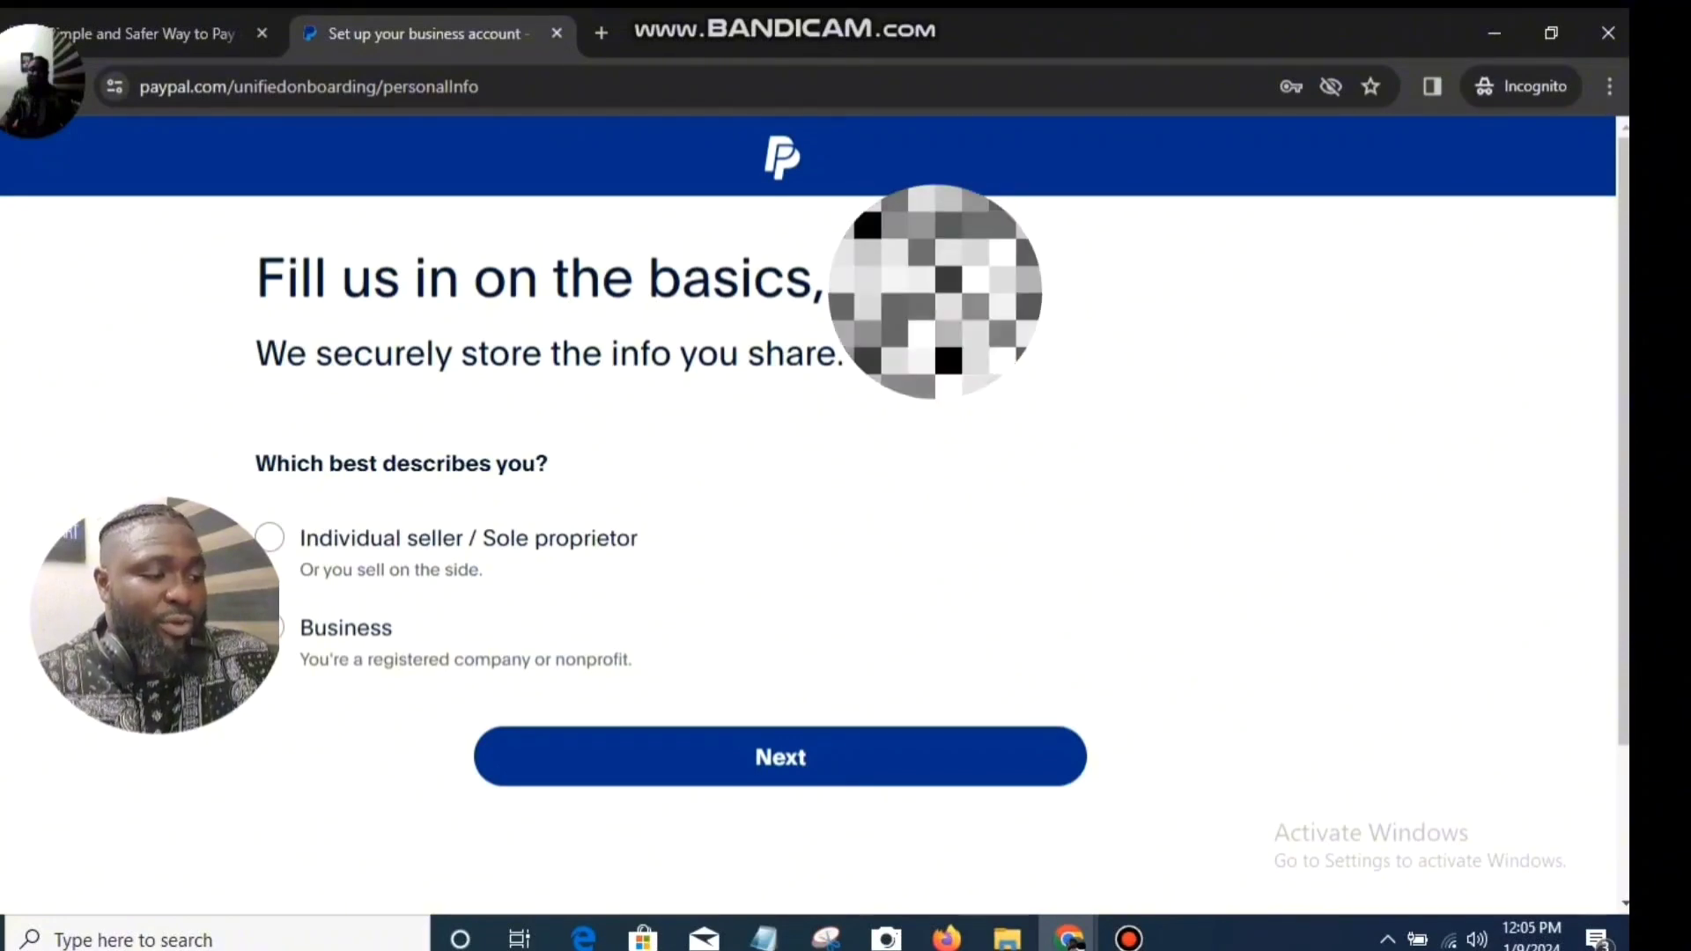
Step: Choose 'Individual seller / Sole proprietor' and set the business type to Sole Proprietorship
{"action": "left_click", "coordinate": [270, 536]}
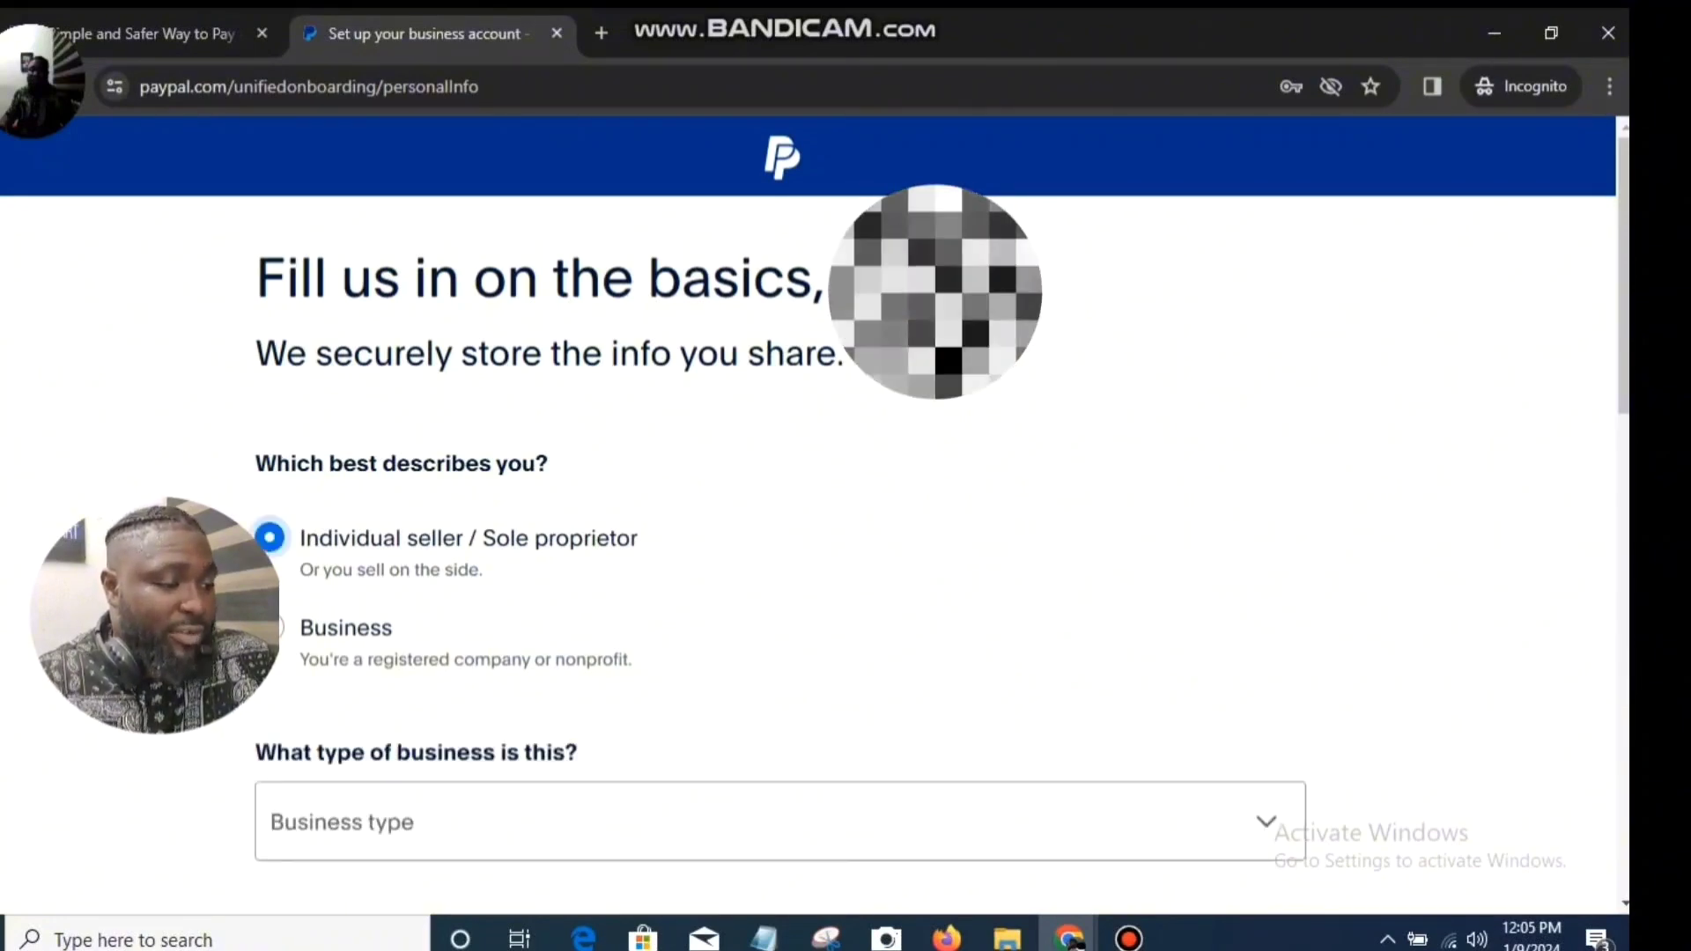
{"action": "scroll", "coordinate": [793, 528], "scroll_direction": "down", "scroll_amount": 3}
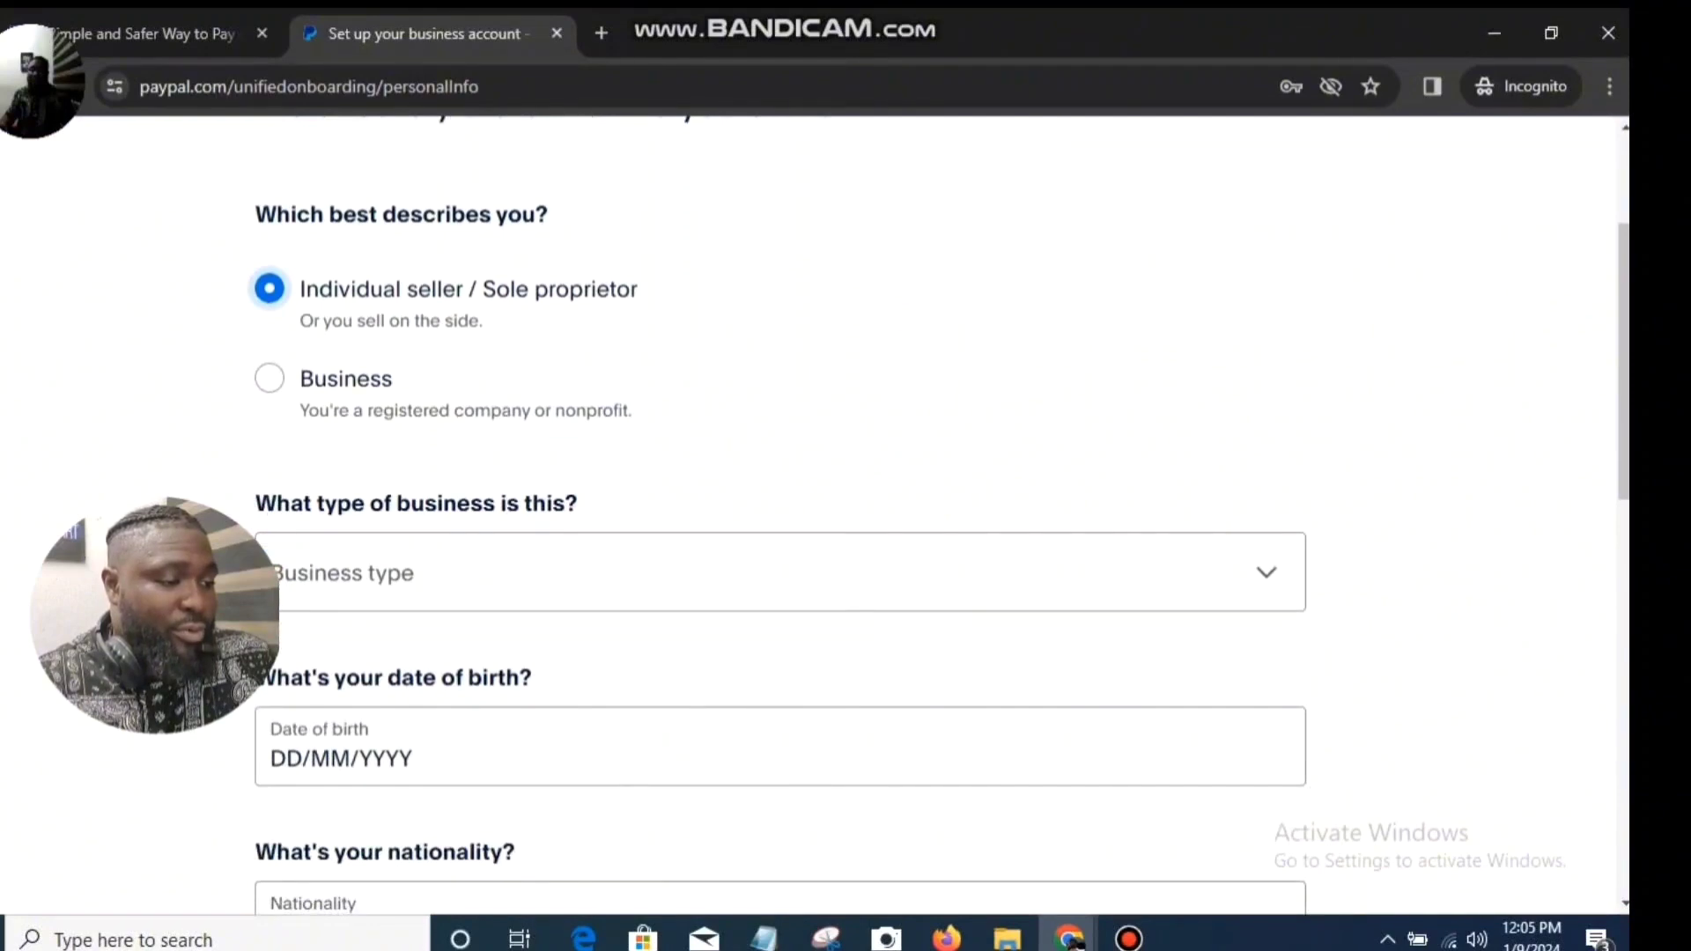
{"action": "left_click", "coordinate": [269, 572]}
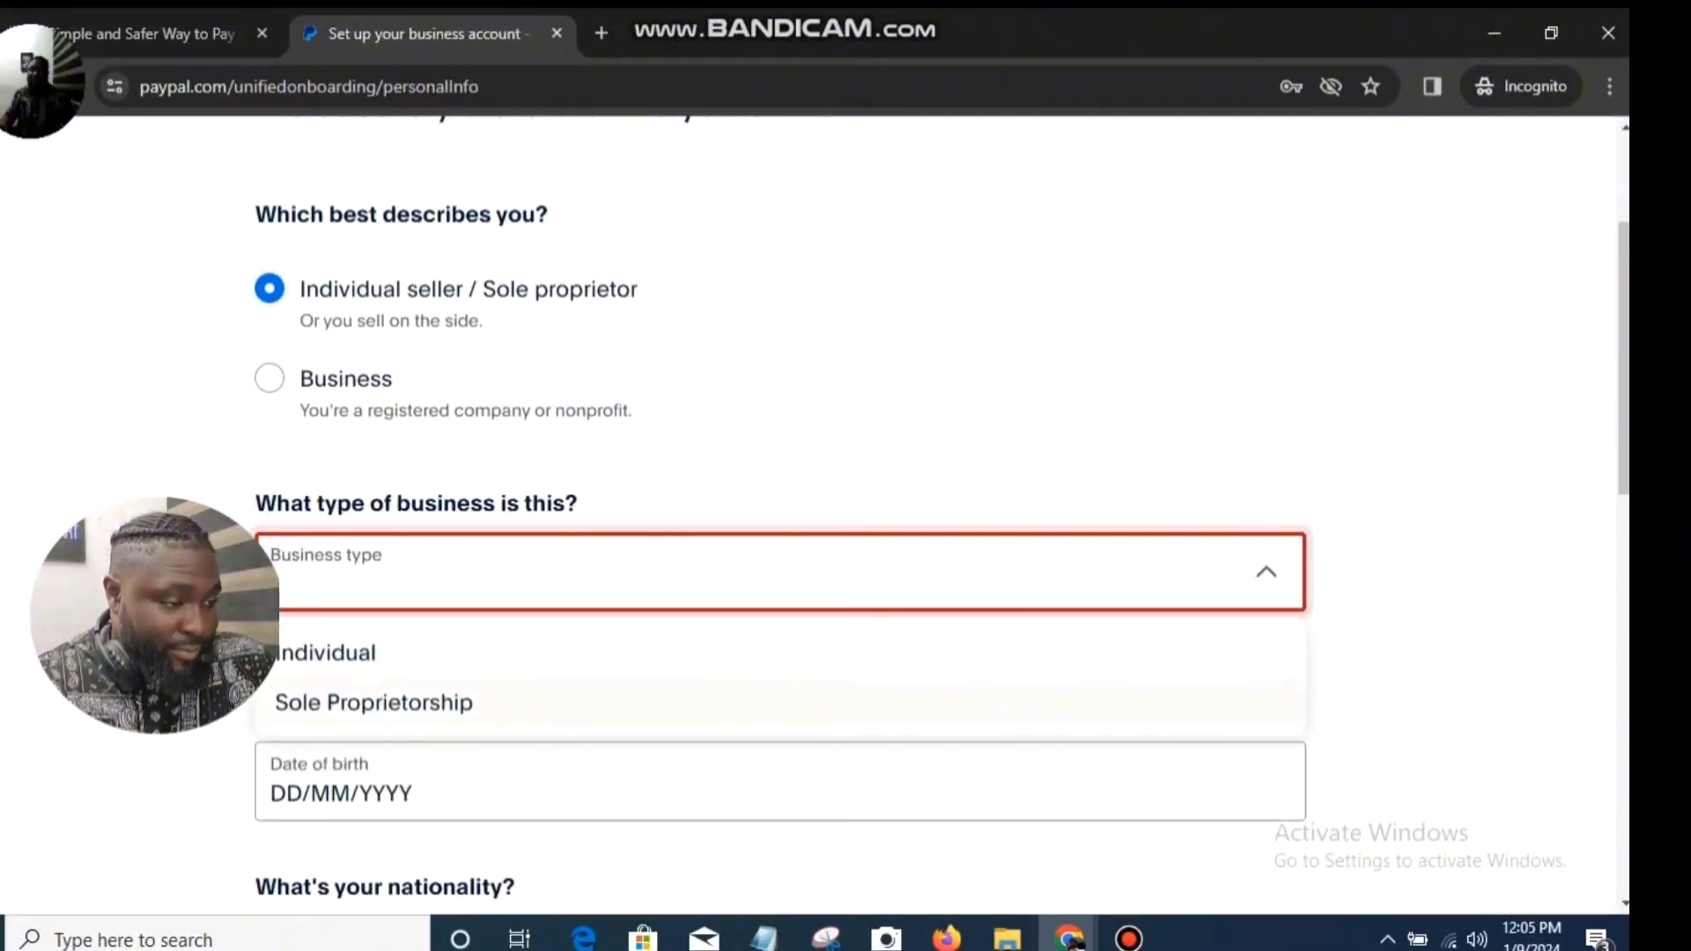
{"action": "key", "text": "Return"}
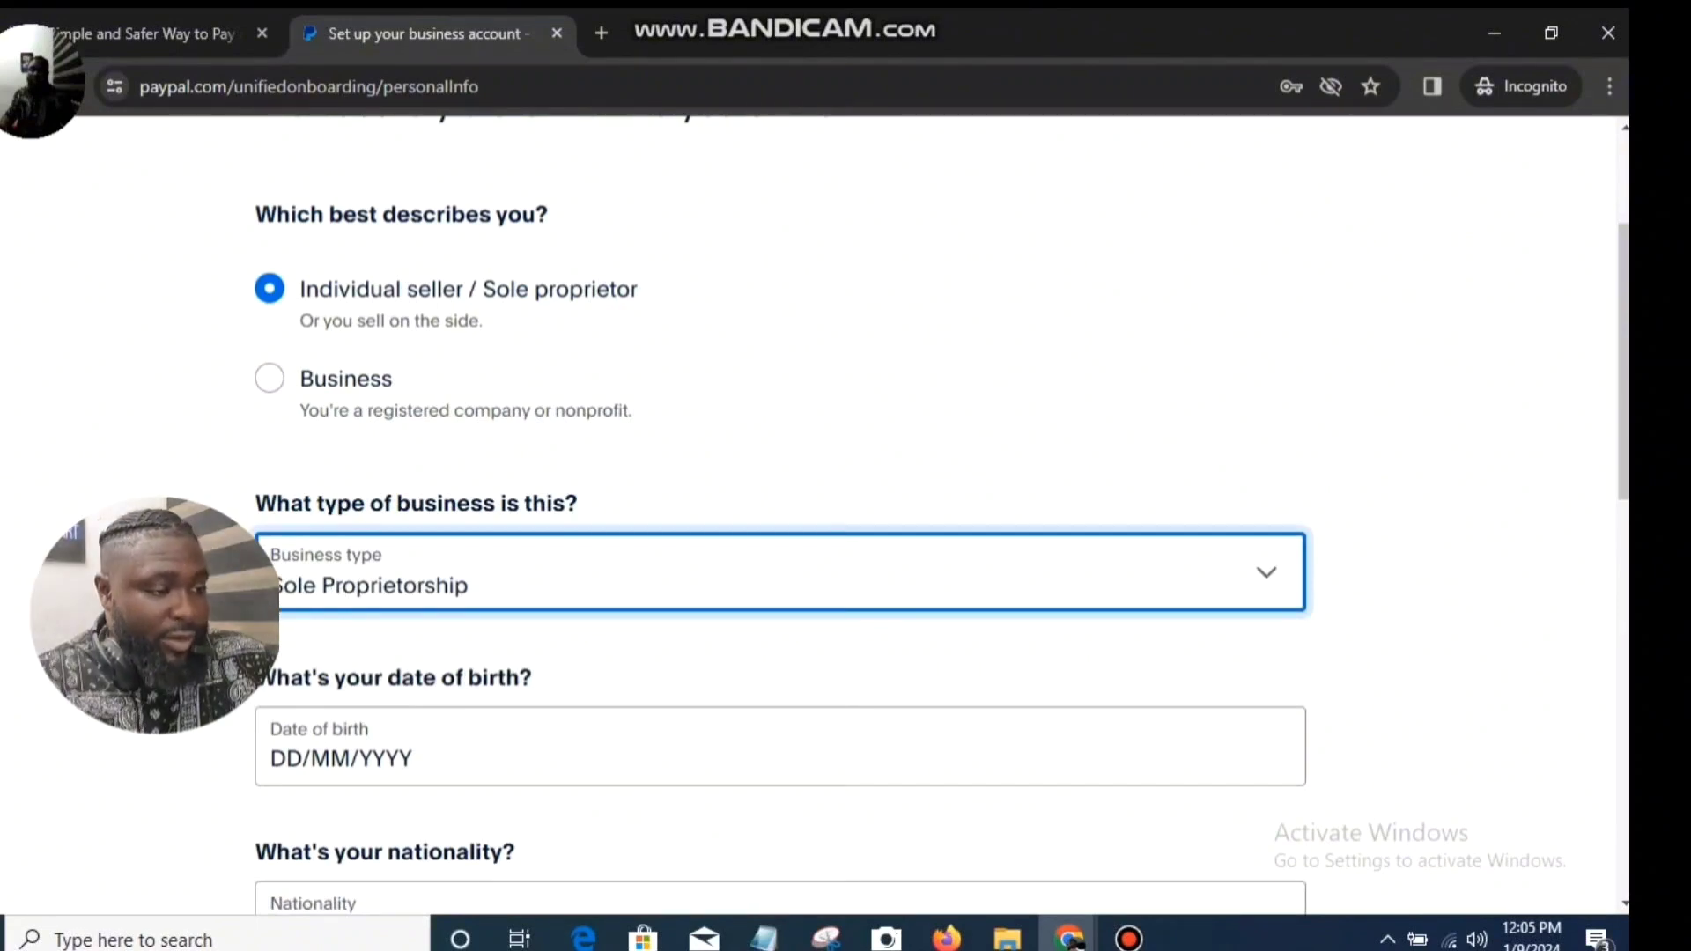
{"action": "left_click", "coordinate": [270, 759]}
{"action": "scroll", "coordinate": [779, 516], "scroll_direction": "down", "scroll_amount": 3}
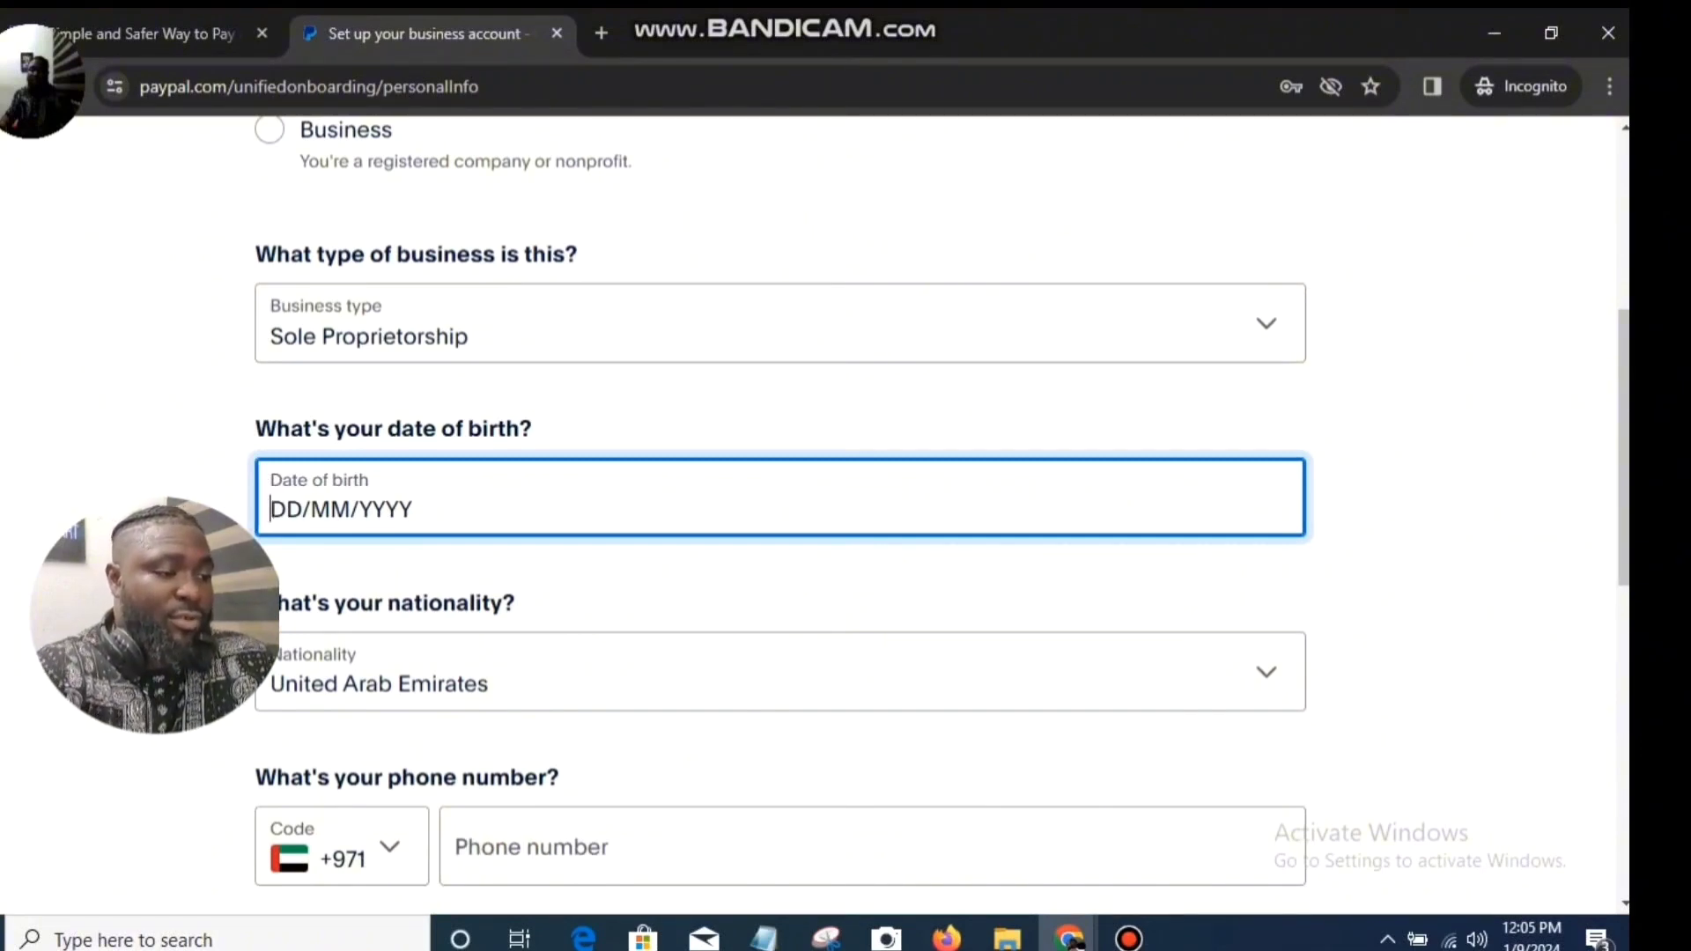
{"action": "scroll", "coordinate": [780, 516], "scroll_direction": "down", "scroll_amount": 4}
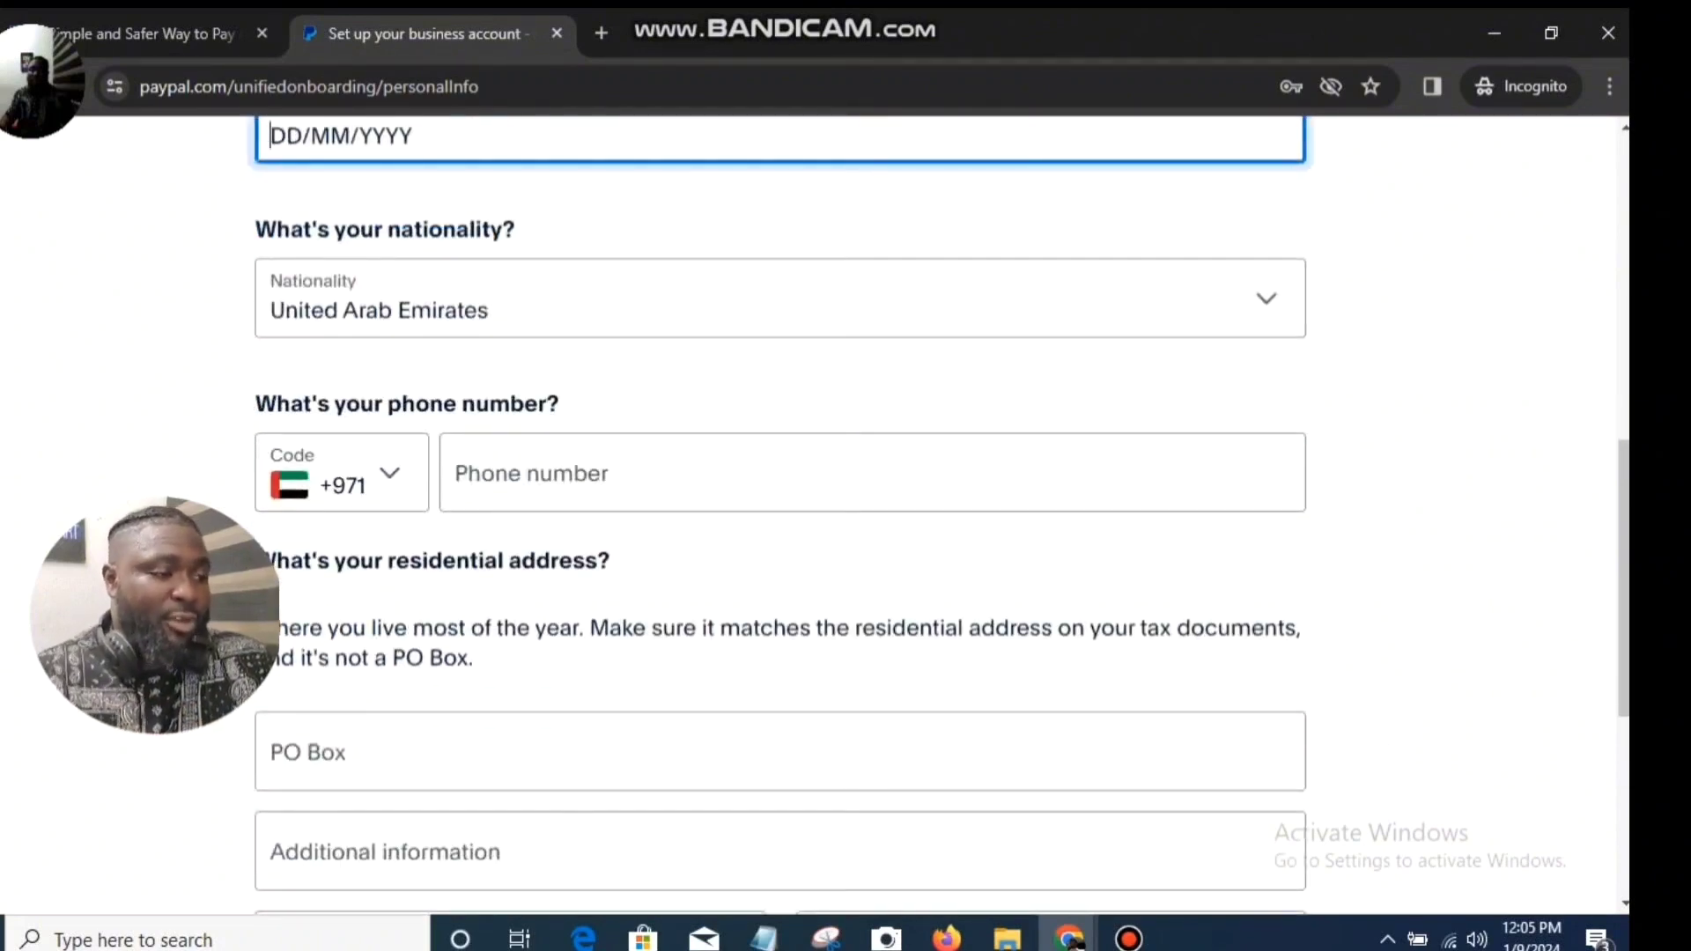
Step: Pick Nigeria from the Nationality list in place of United Arab Emirates
{"action": "left_click", "coordinate": [488, 310]}
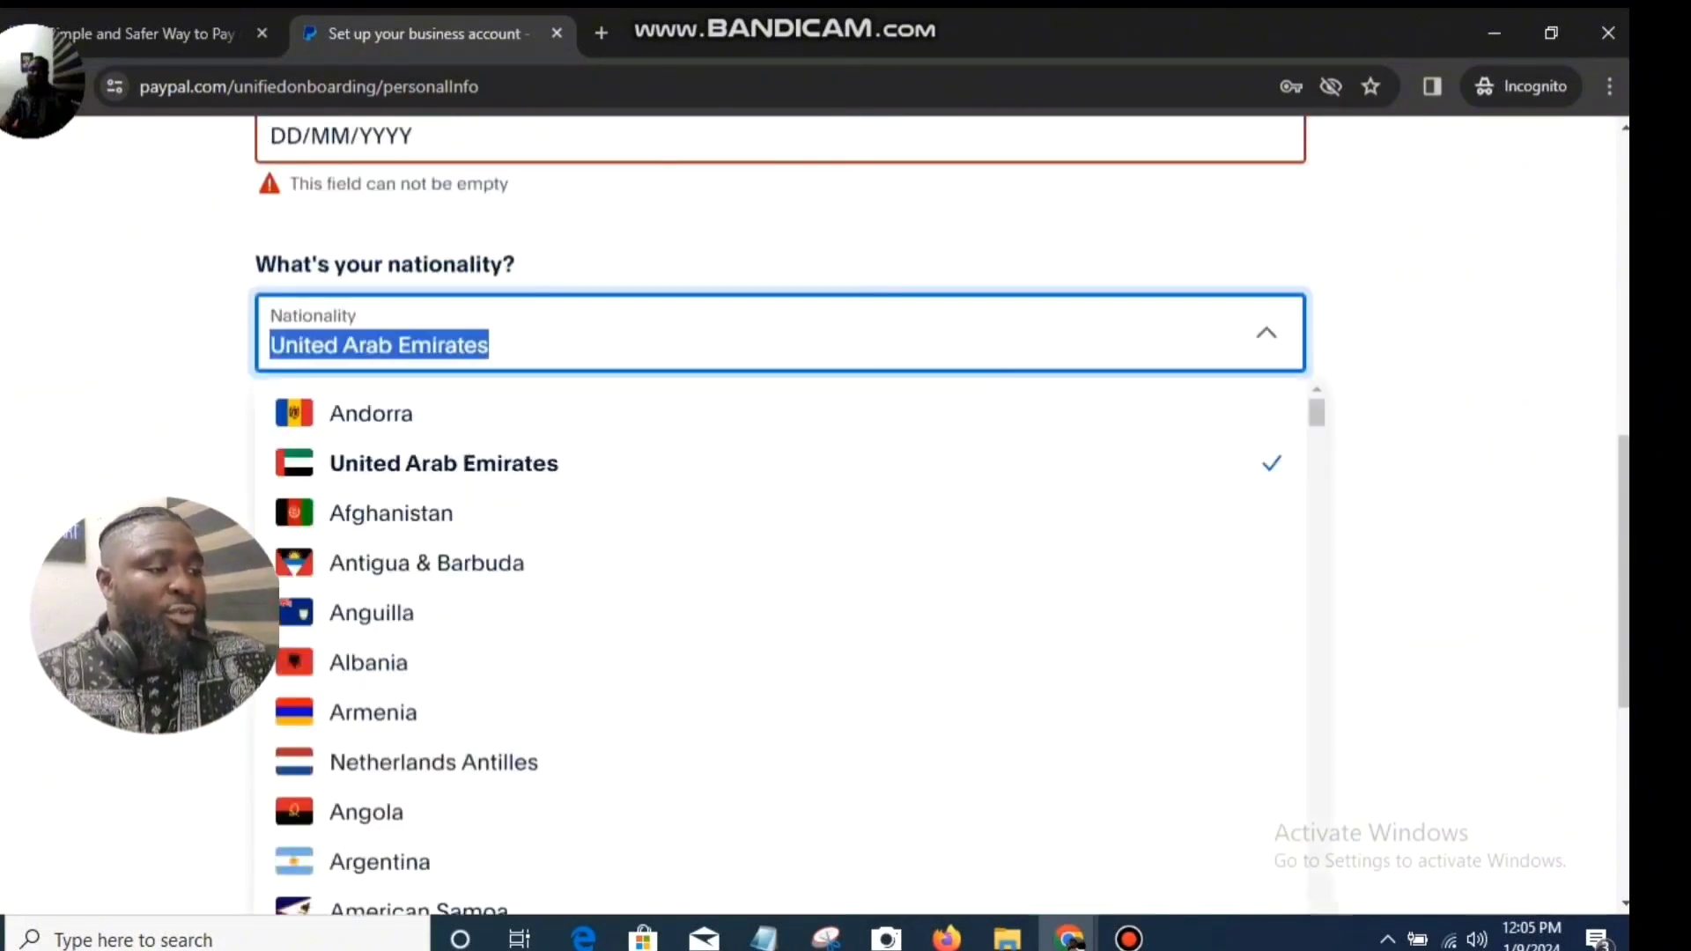
{"action": "scroll", "coordinate": [784, 643], "scroll_direction": "down", "scroll_amount": 20}
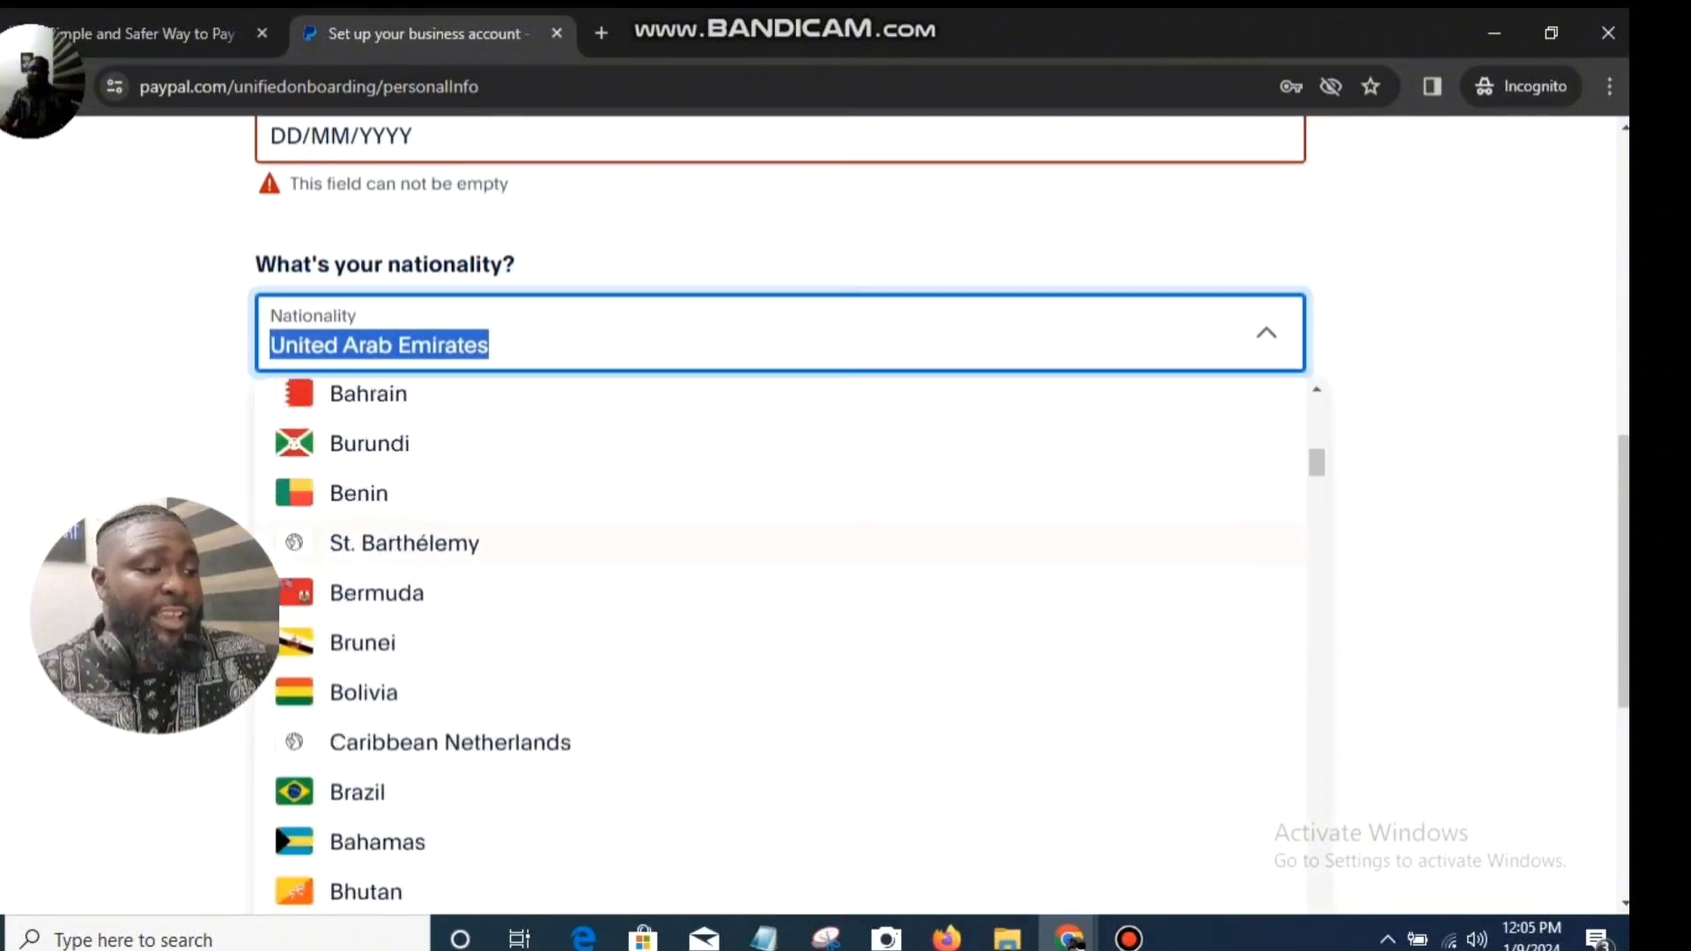
{"action": "scroll", "coordinate": [783, 644], "scroll_direction": "down", "scroll_amount": 20}
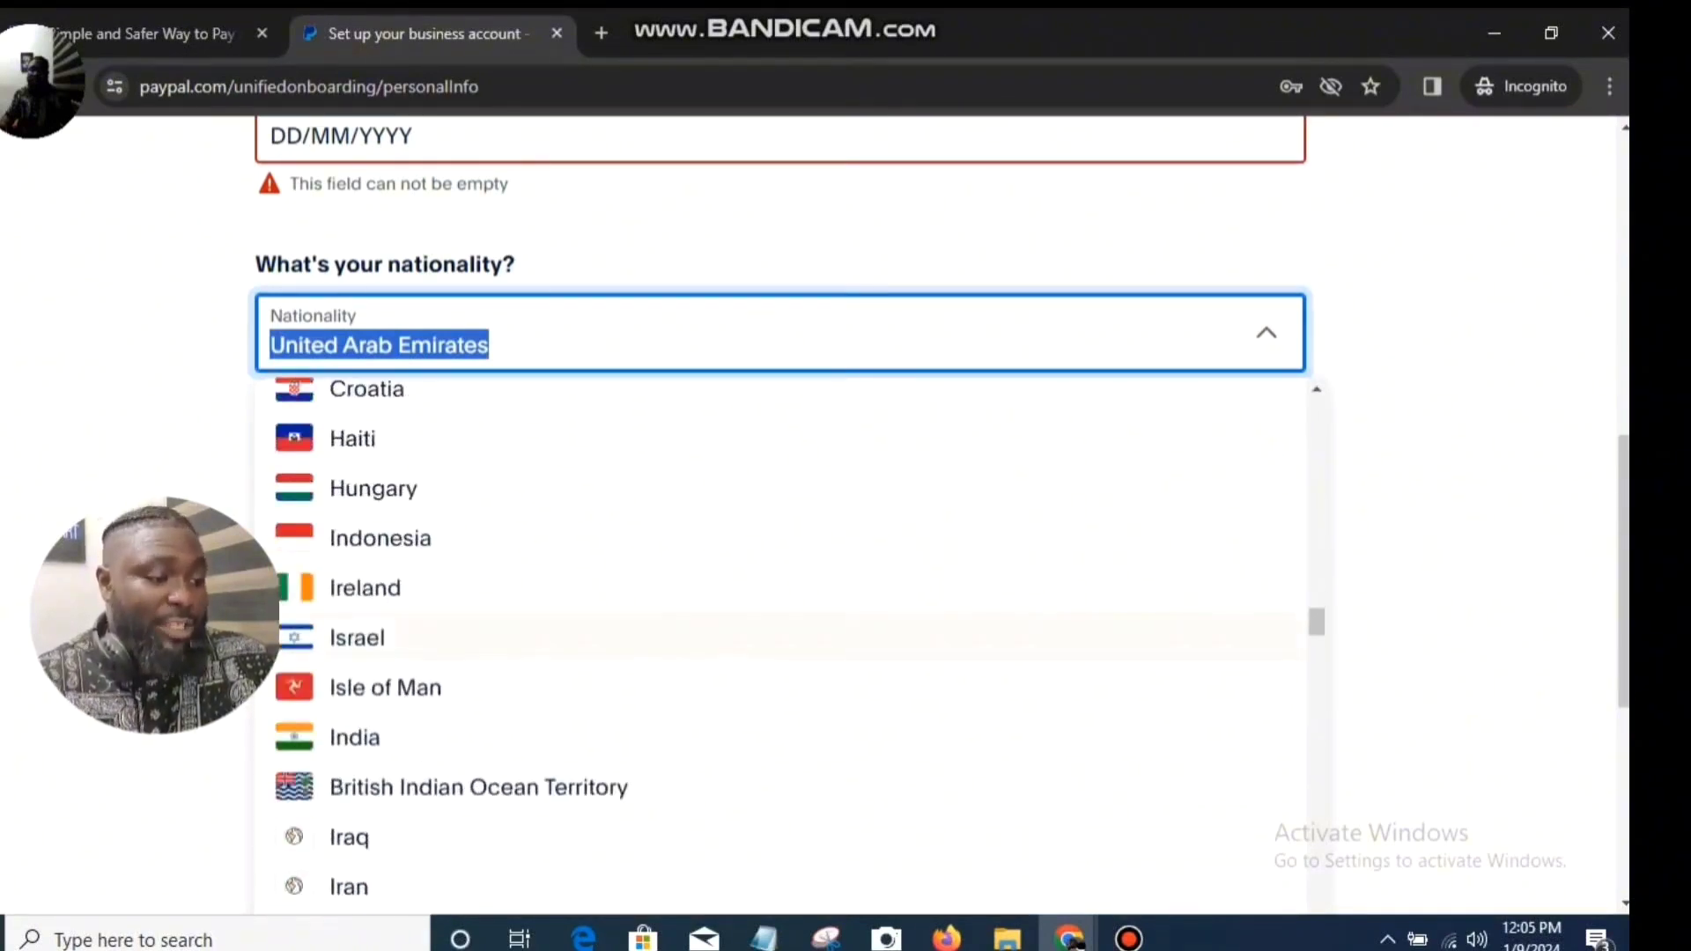
{"action": "scroll", "coordinate": [784, 643], "scroll_direction": "down", "scroll_amount": 20}
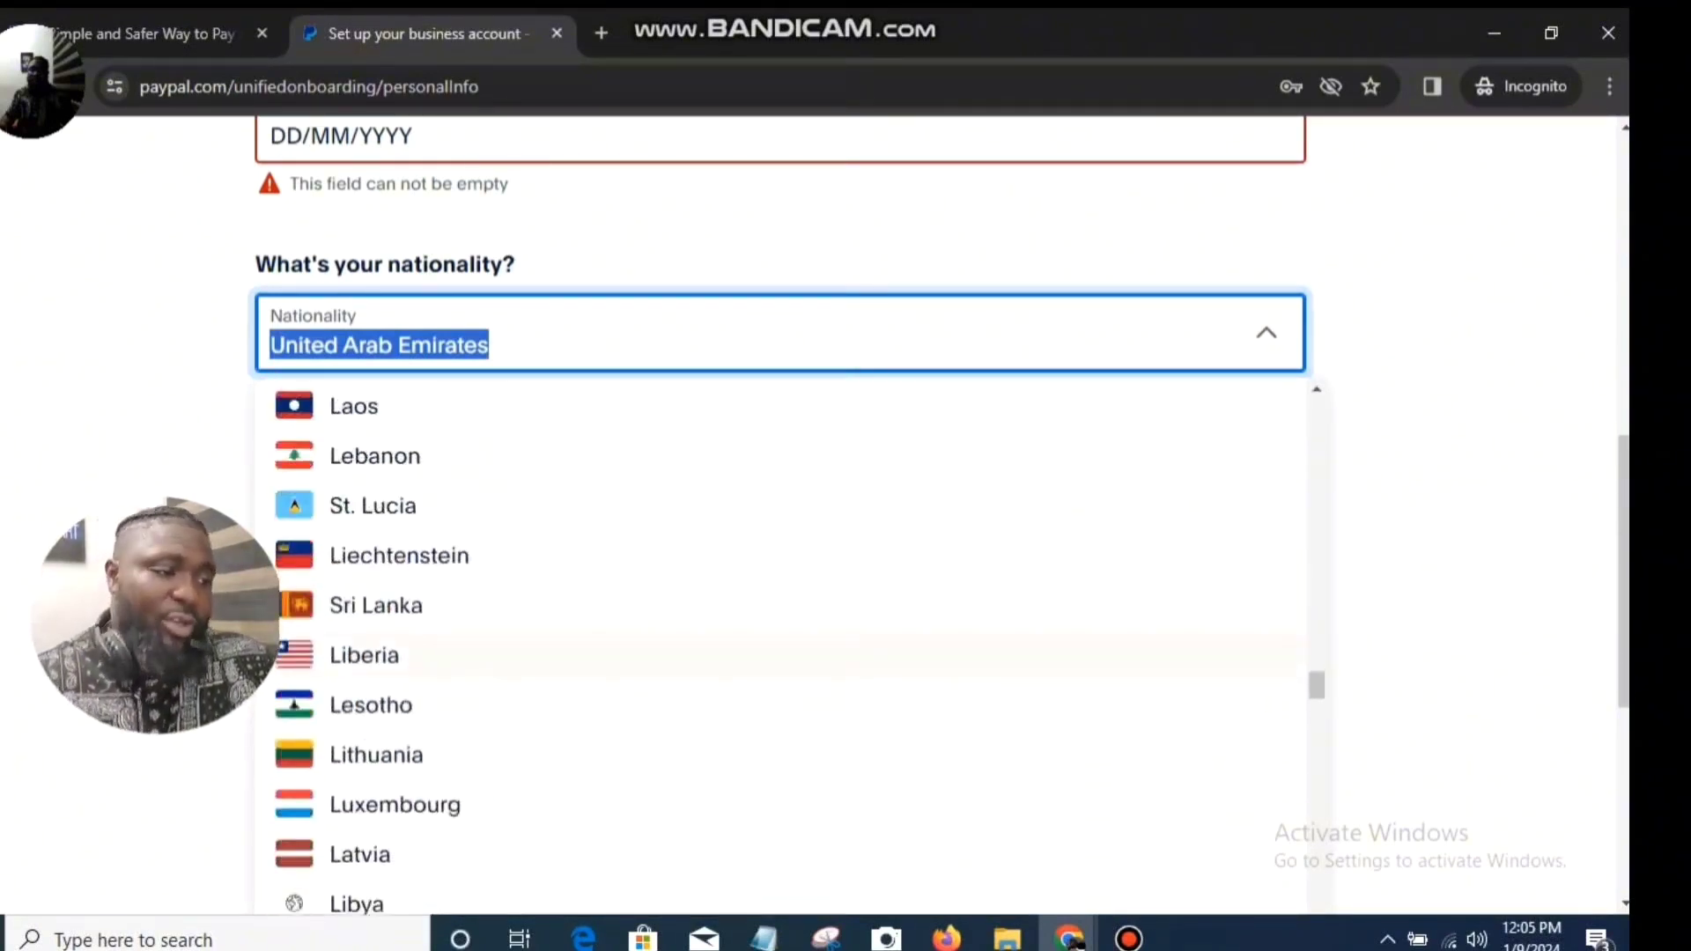
{"action": "scroll", "coordinate": [784, 643], "scroll_direction": "down", "scroll_amount": 3}
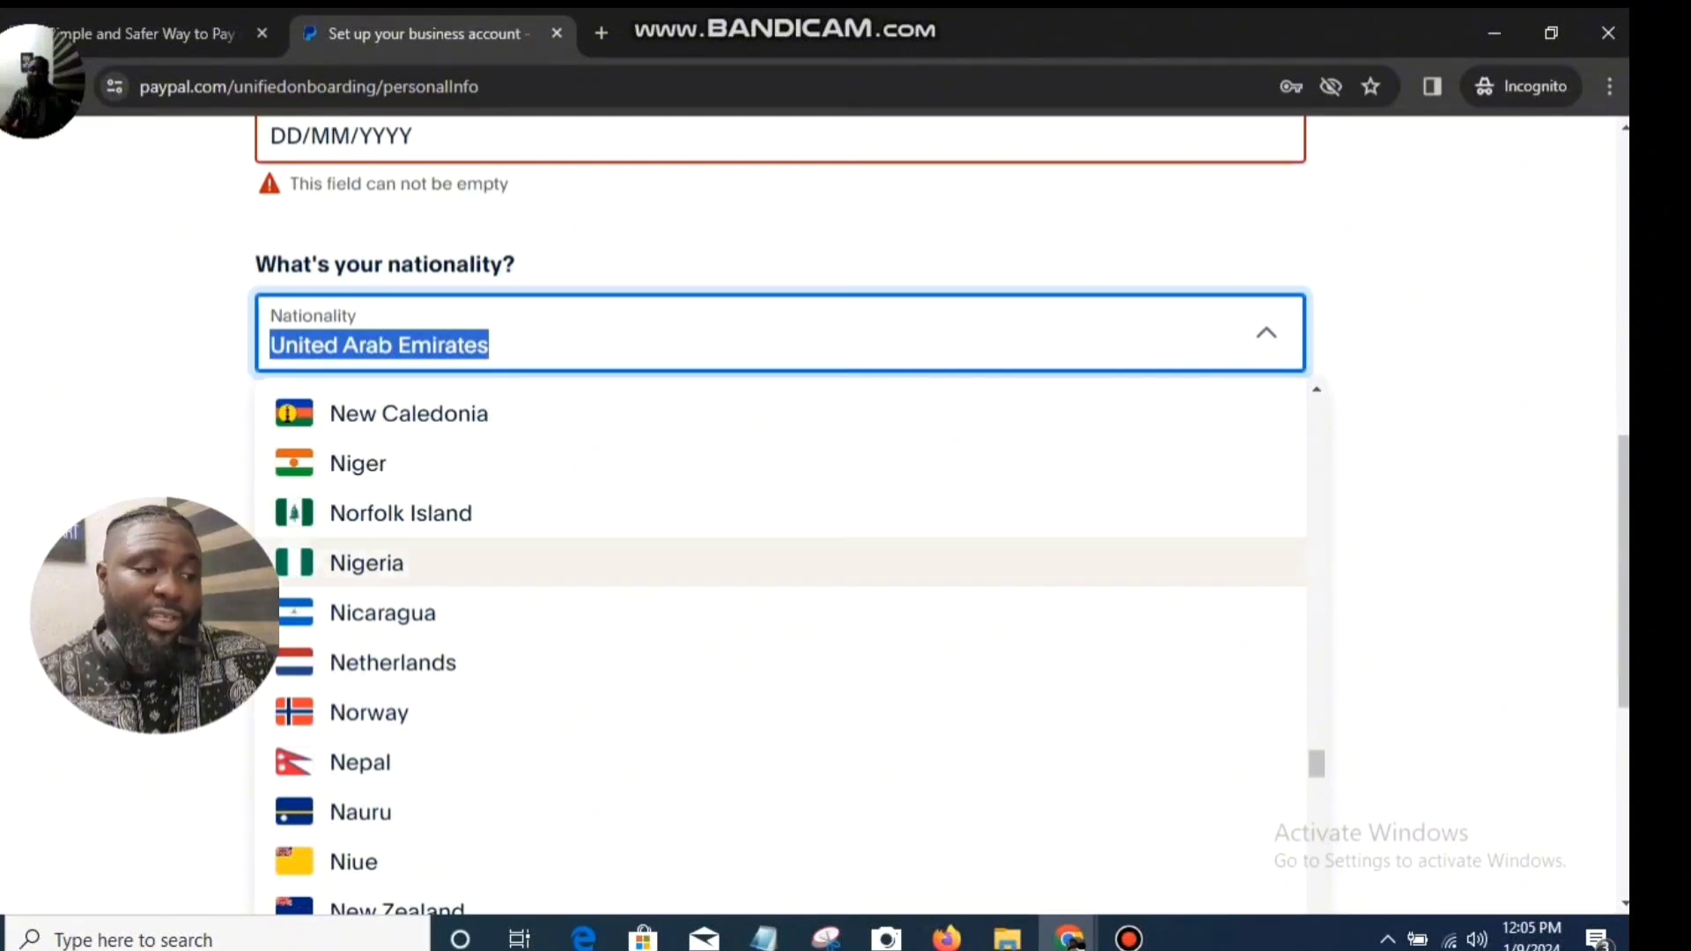
{"action": "left_click", "coordinate": [365, 563]}
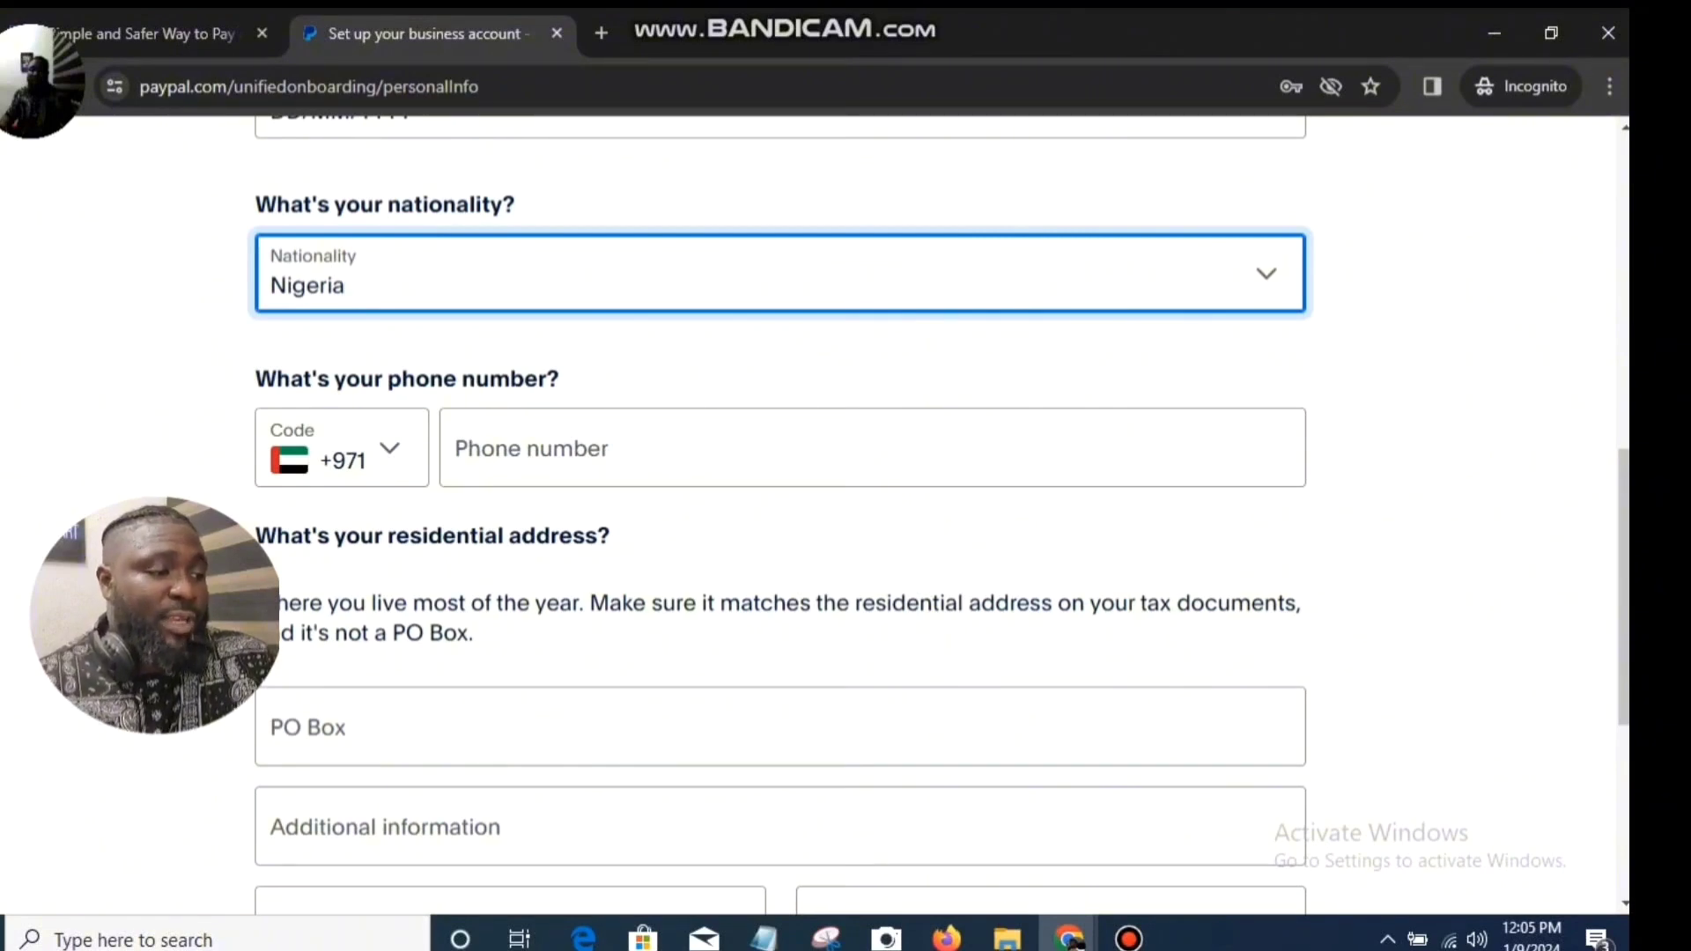
Step: Switch the phone country code from +971 to NG +234
{"action": "left_click", "coordinate": [342, 447]}
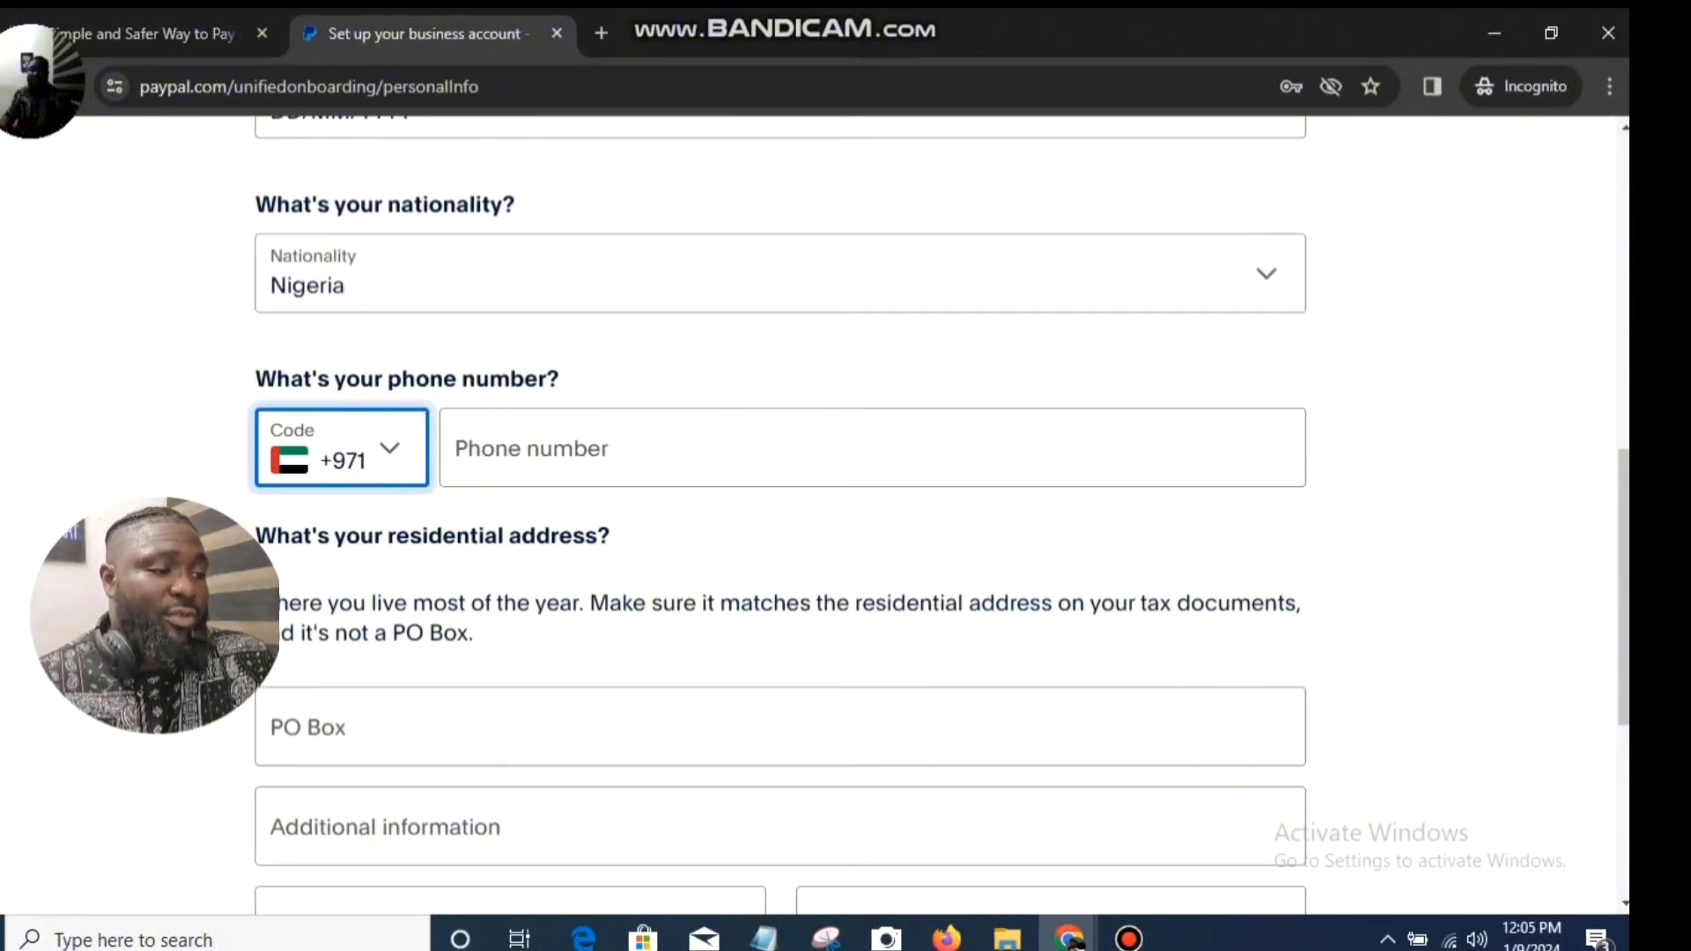
{"action": "scroll", "coordinate": [379, 652], "scroll_direction": "down", "scroll_amount": 20}
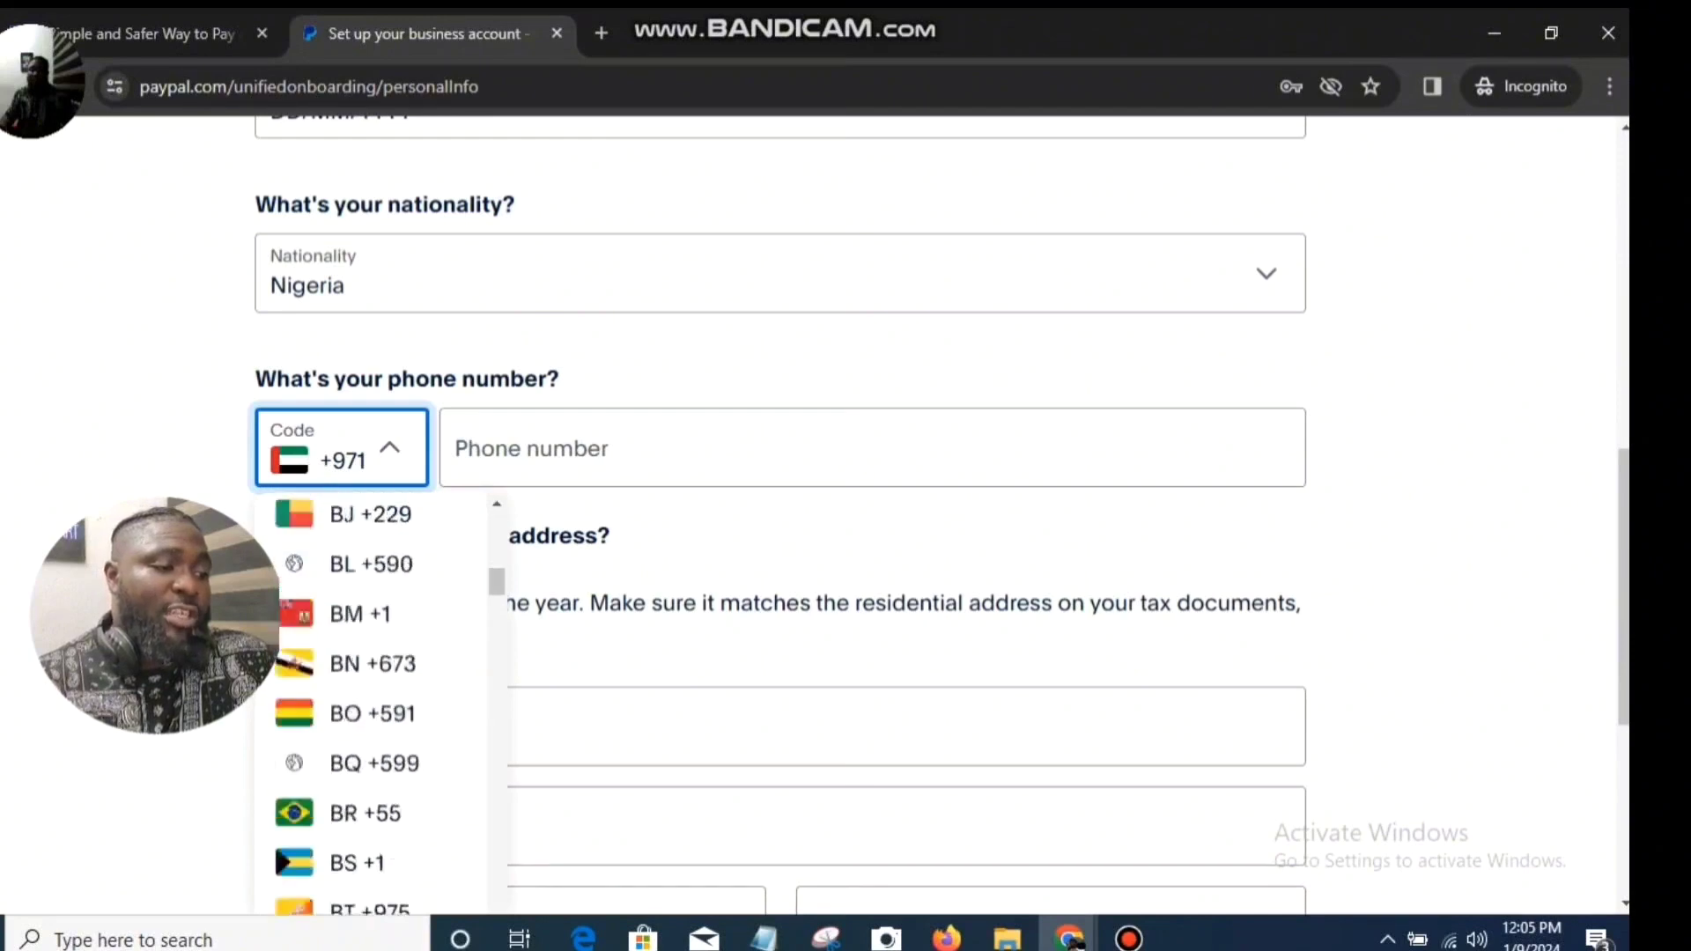
{"action": "scroll", "coordinate": [379, 651], "scroll_direction": "down", "scroll_amount": 20}
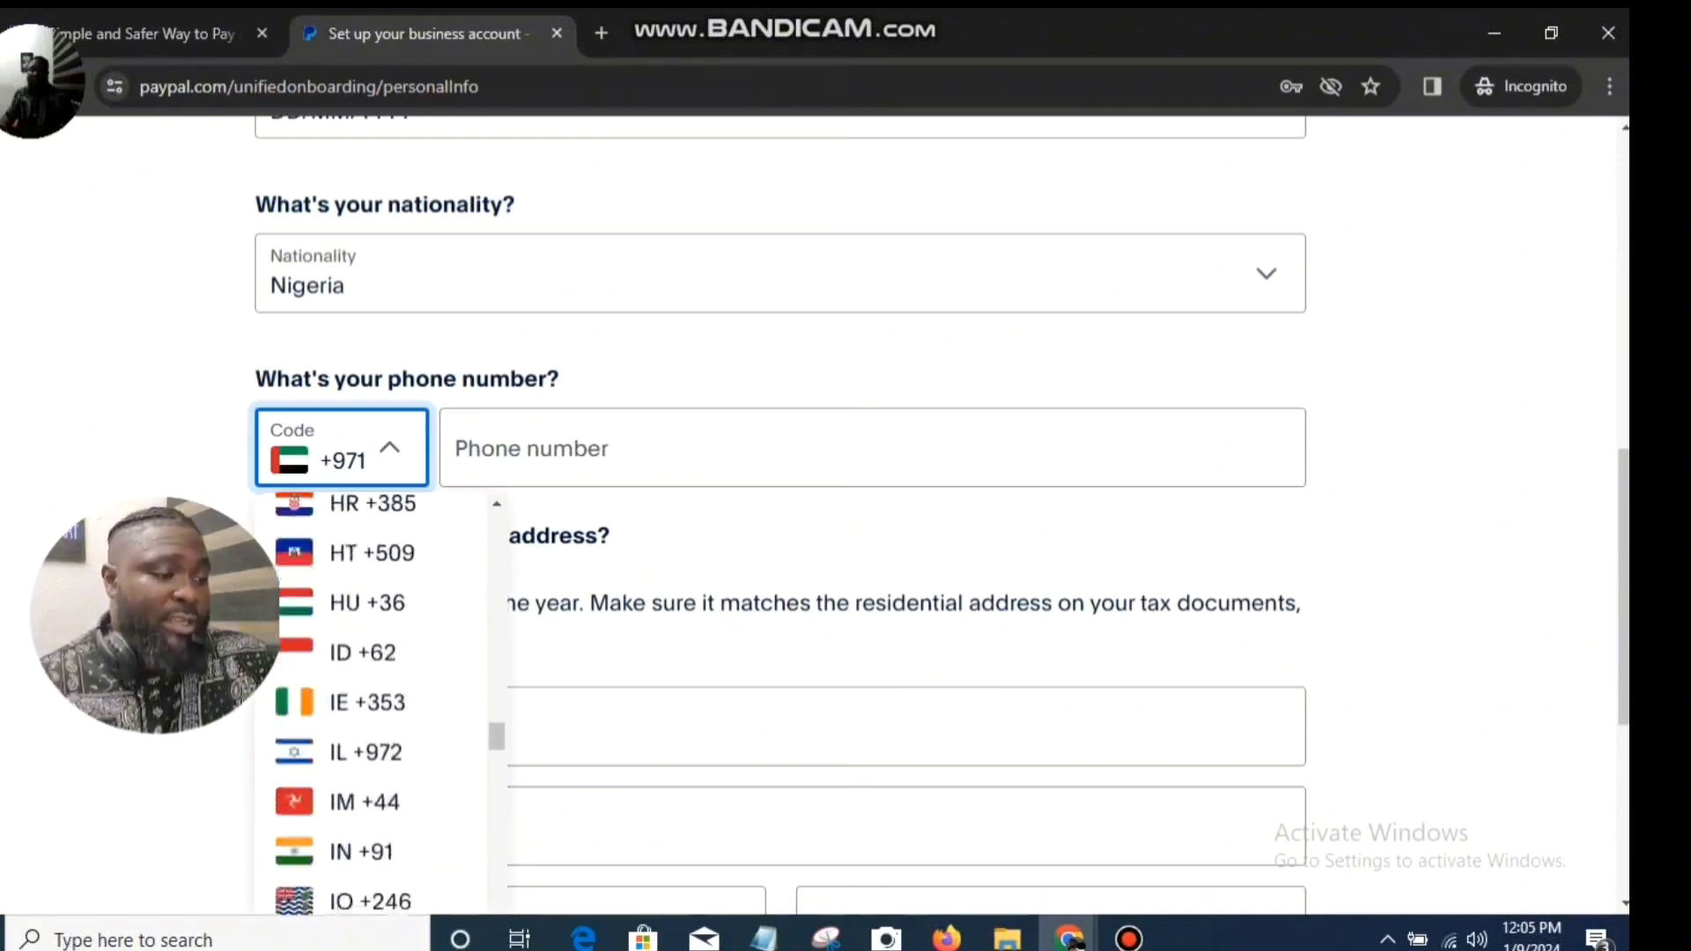
{"action": "scroll", "coordinate": [380, 679], "scroll_direction": "down", "scroll_amount": 20}
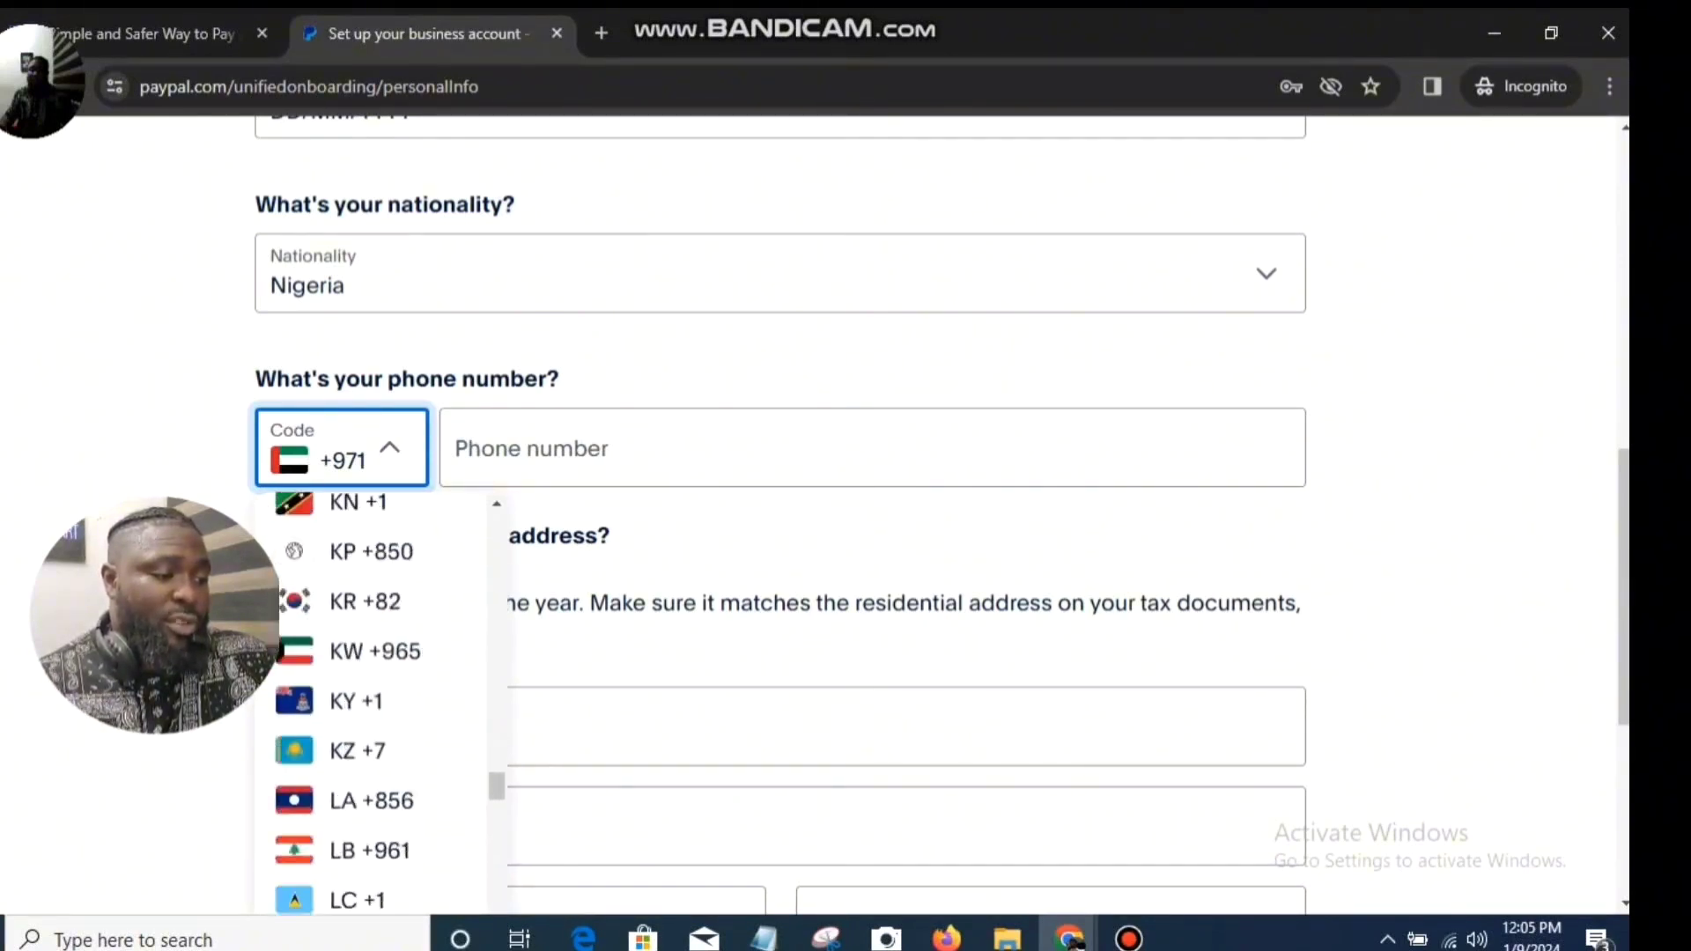
{"action": "scroll", "coordinate": [379, 678], "scroll_direction": "down", "scroll_amount": 5}
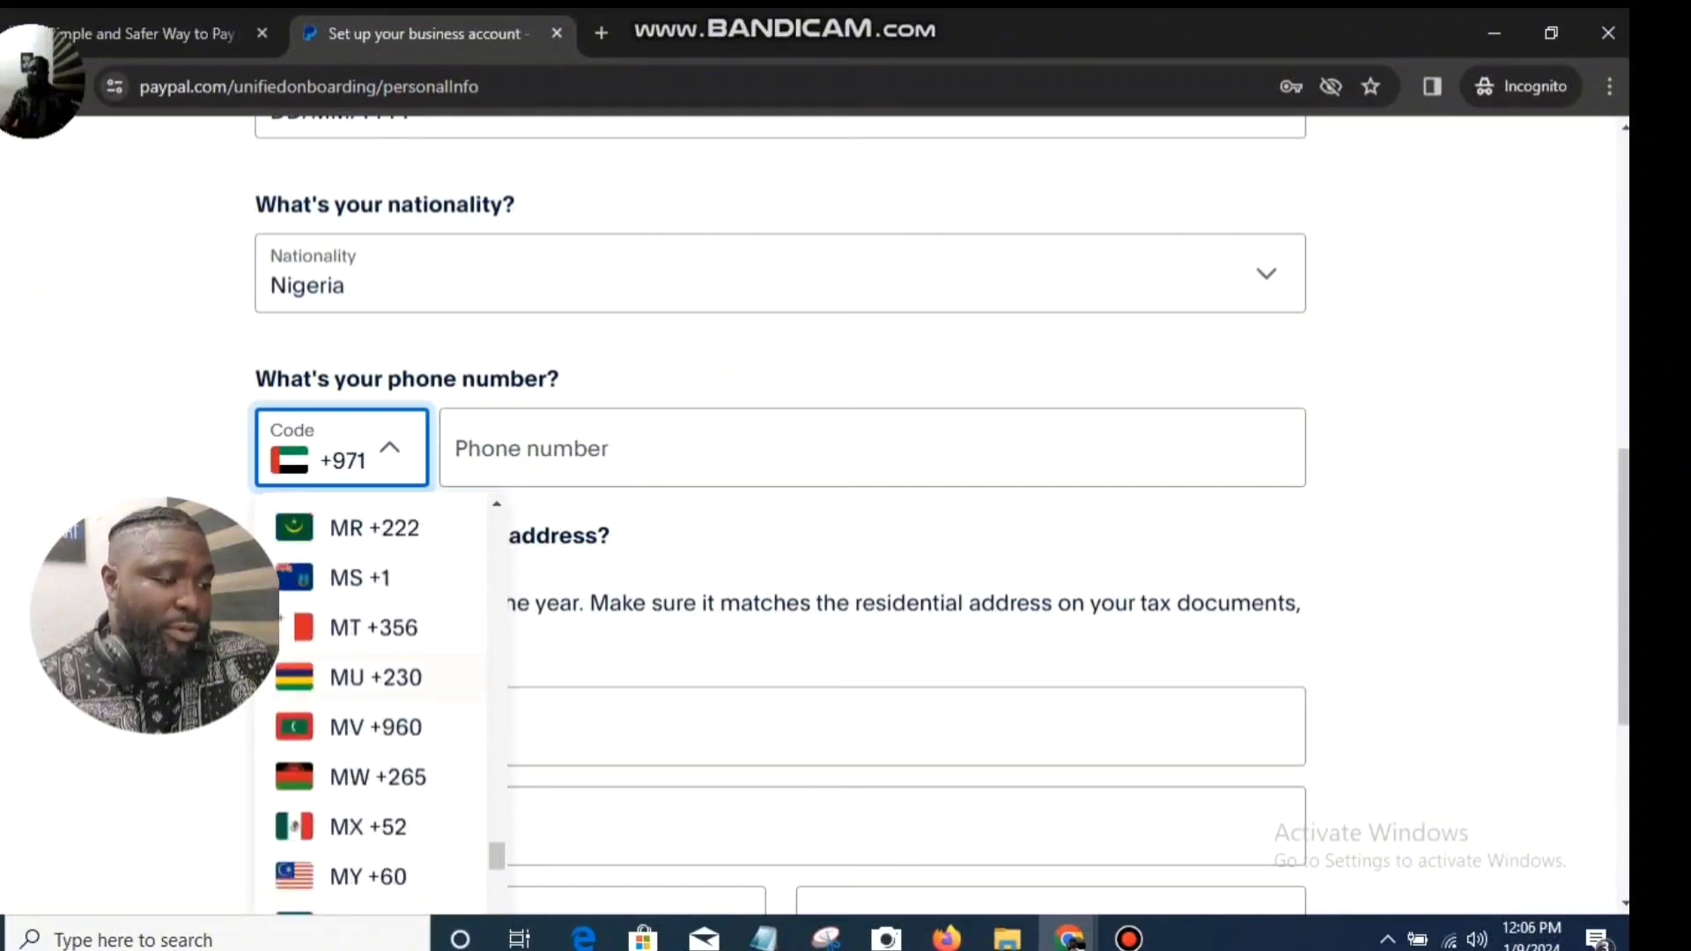
{"action": "scroll", "coordinate": [380, 678], "scroll_direction": "down", "scroll_amount": 6}
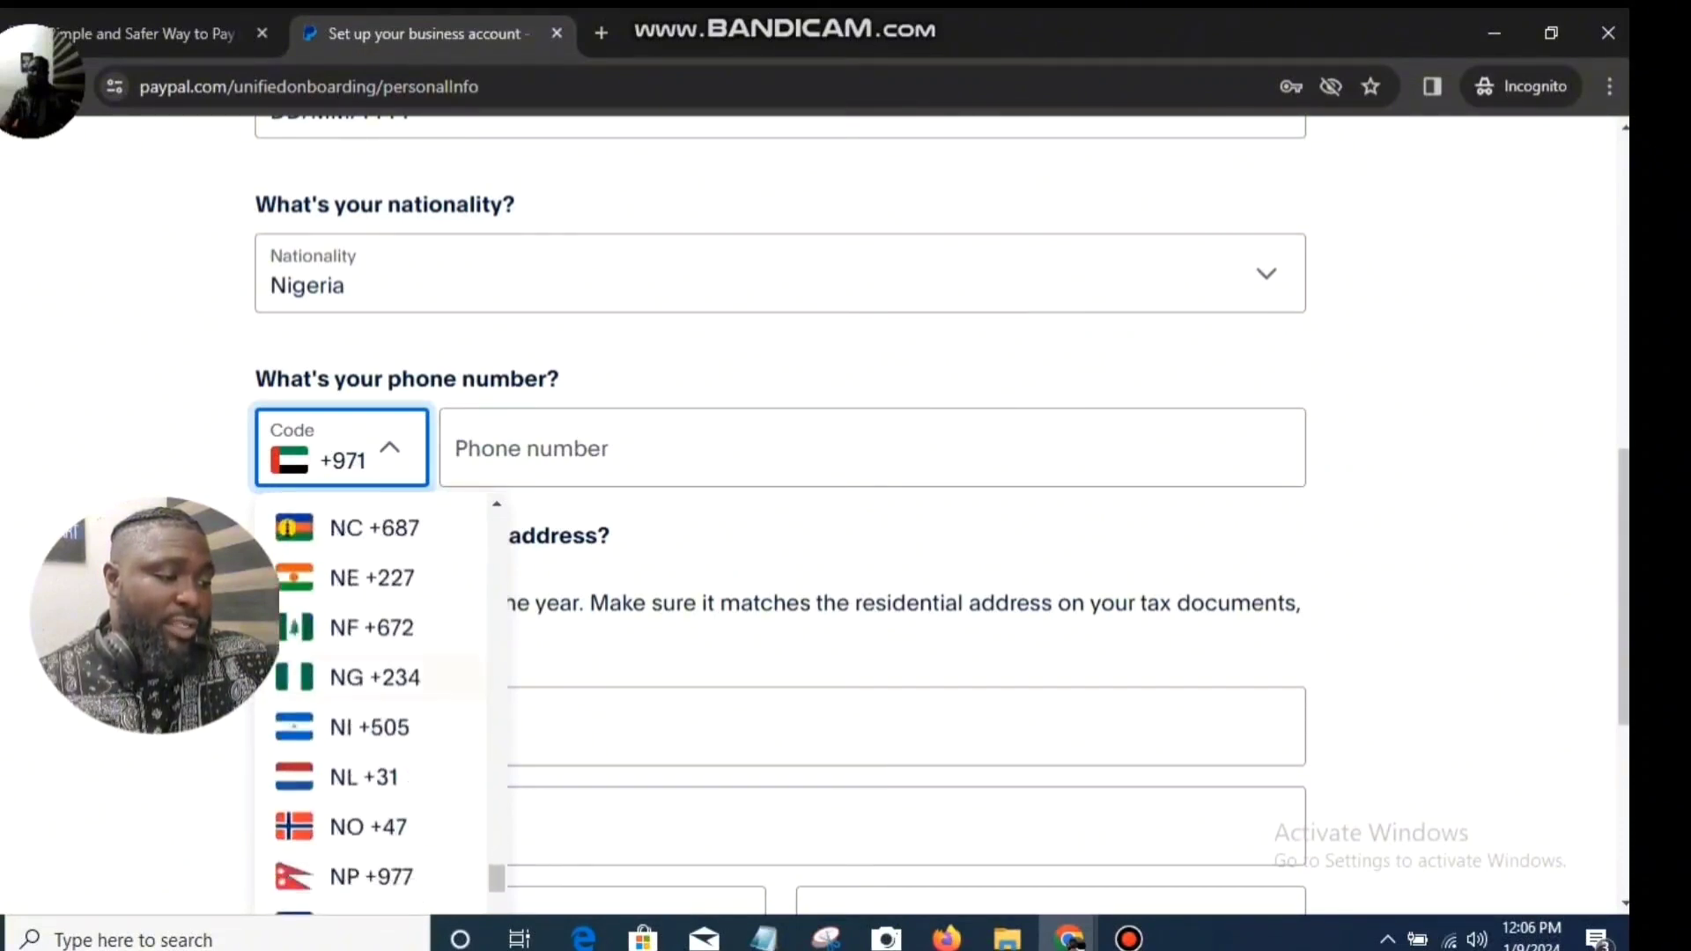
{"action": "left_click", "coordinate": [380, 678]}
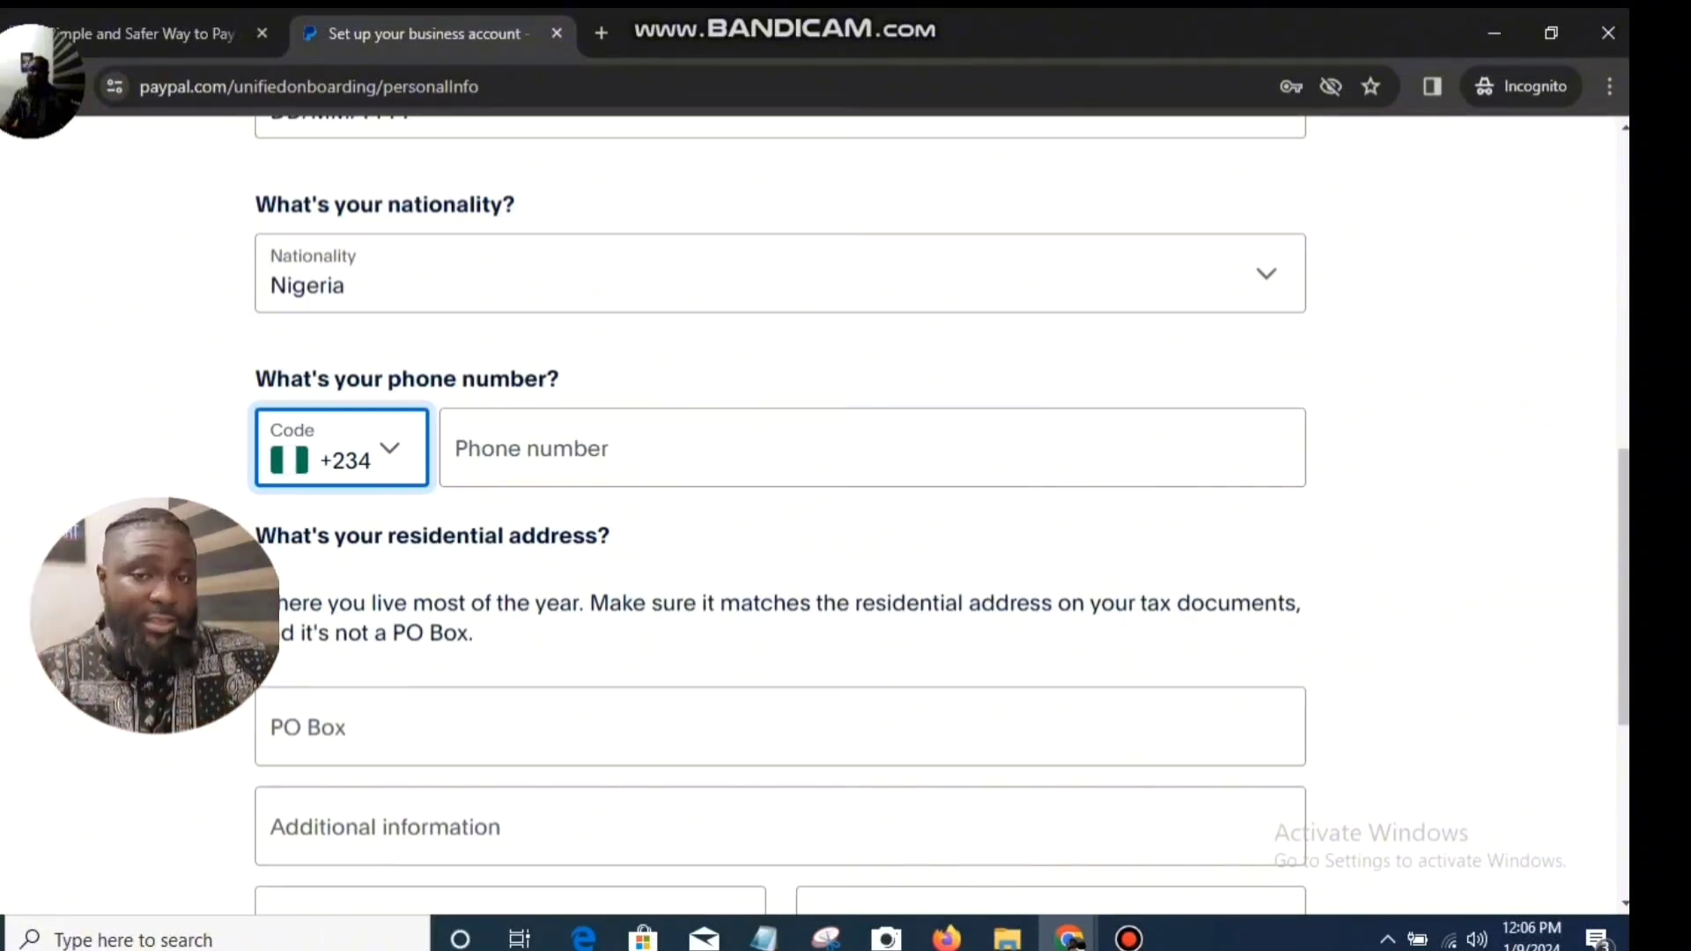
{"action": "scroll", "coordinate": [780, 512], "scroll_direction": "down", "scroll_amount": 5}
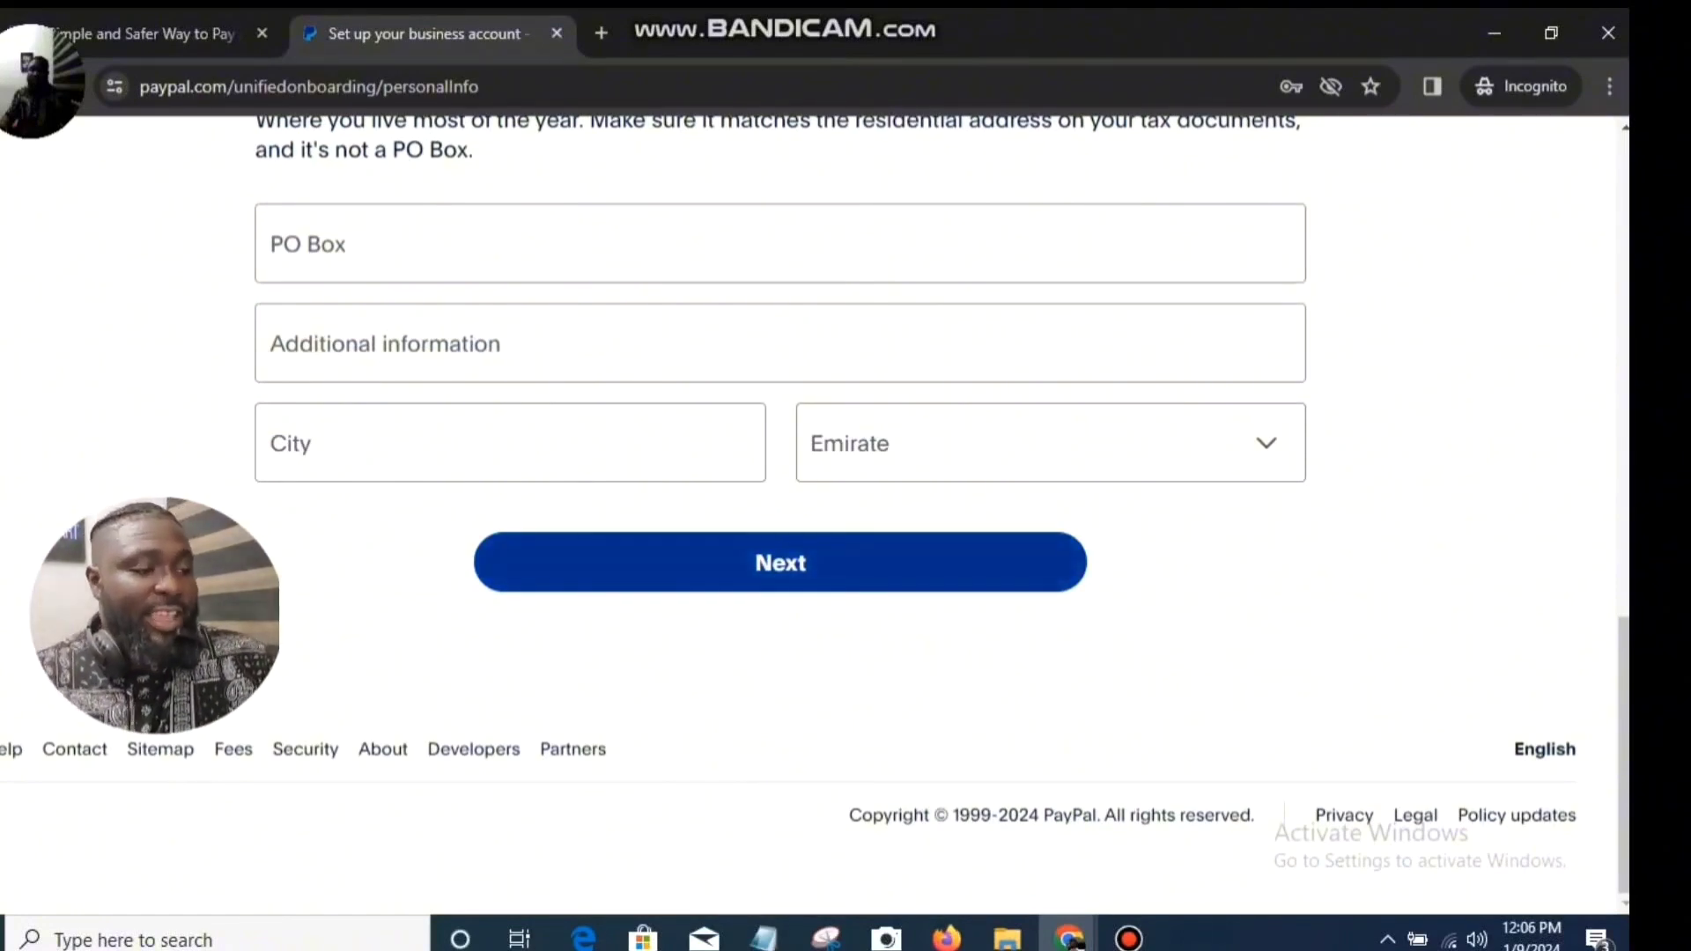
Step: Enter the street address in the residential address line, then move to the City field
{"action": "scroll", "coordinate": [781, 440], "scroll_direction": "up", "scroll_amount": 3}
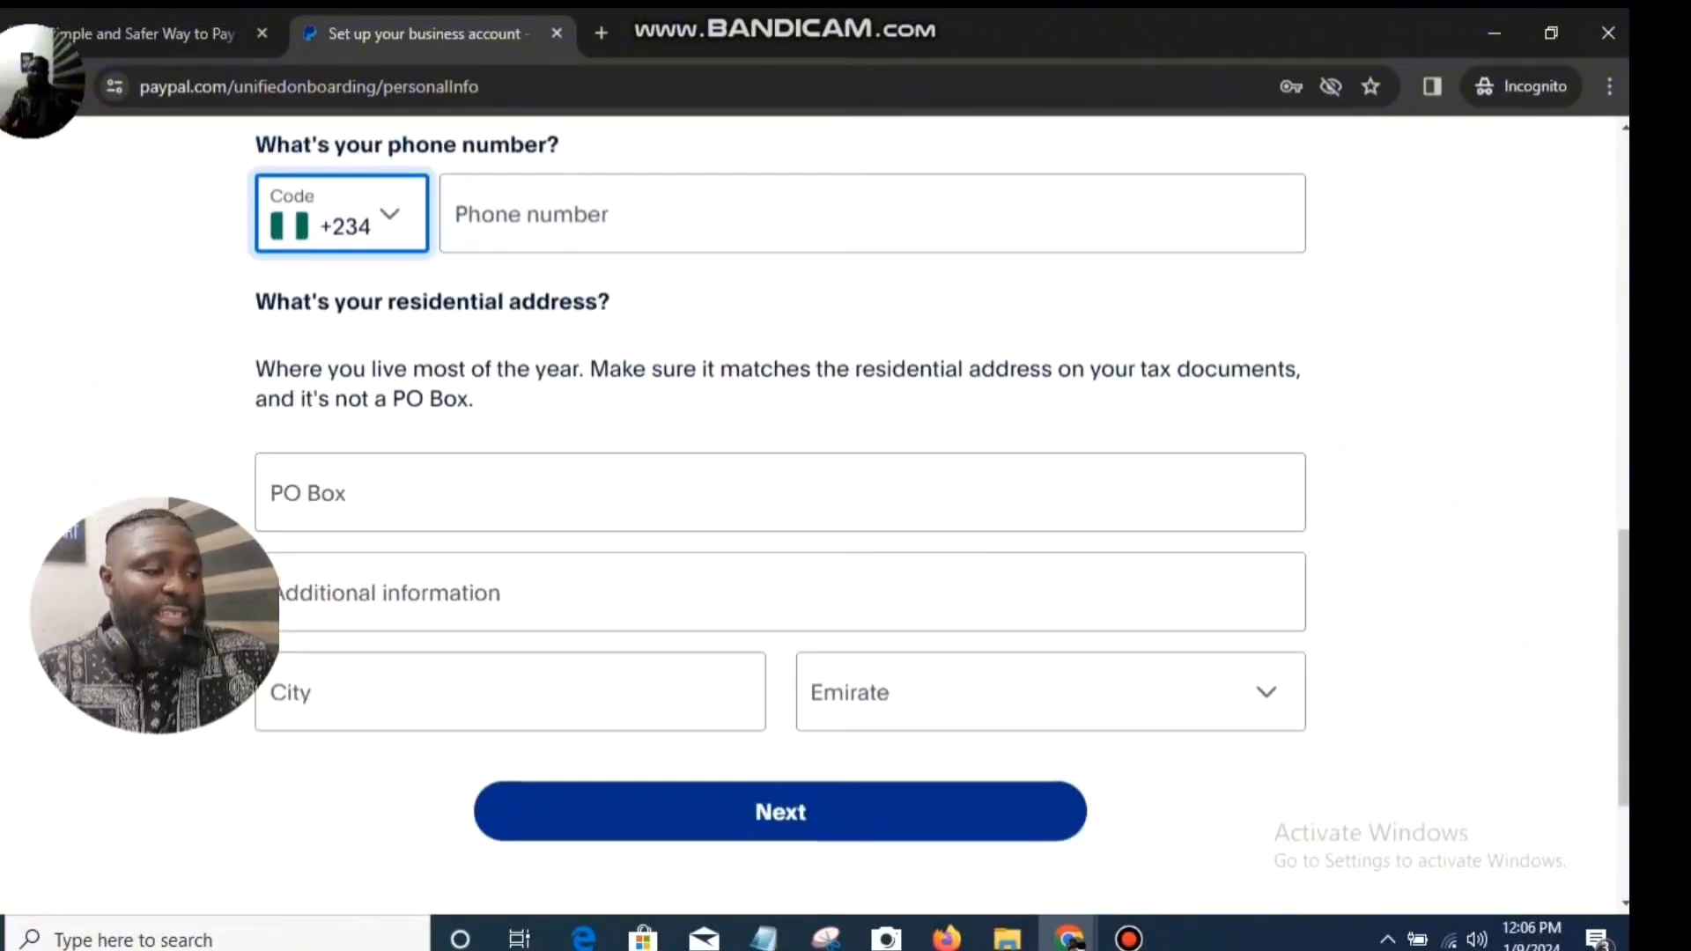
{"action": "left_click", "coordinate": [271, 503]}
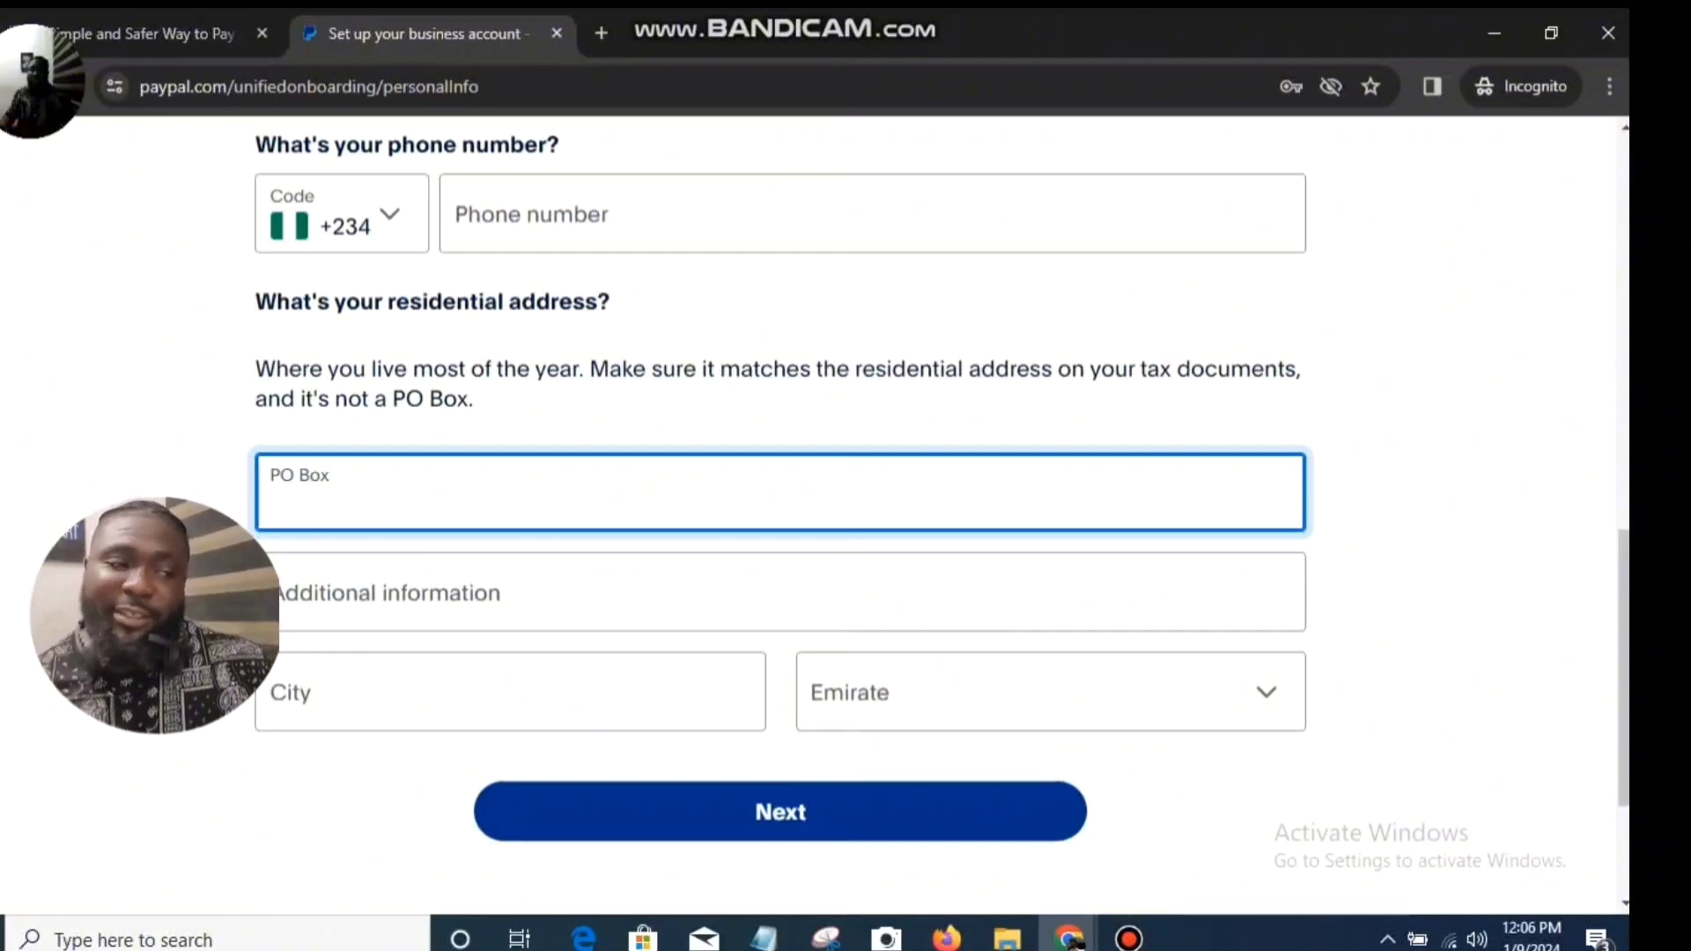
{"action": "type", "text": "en"}
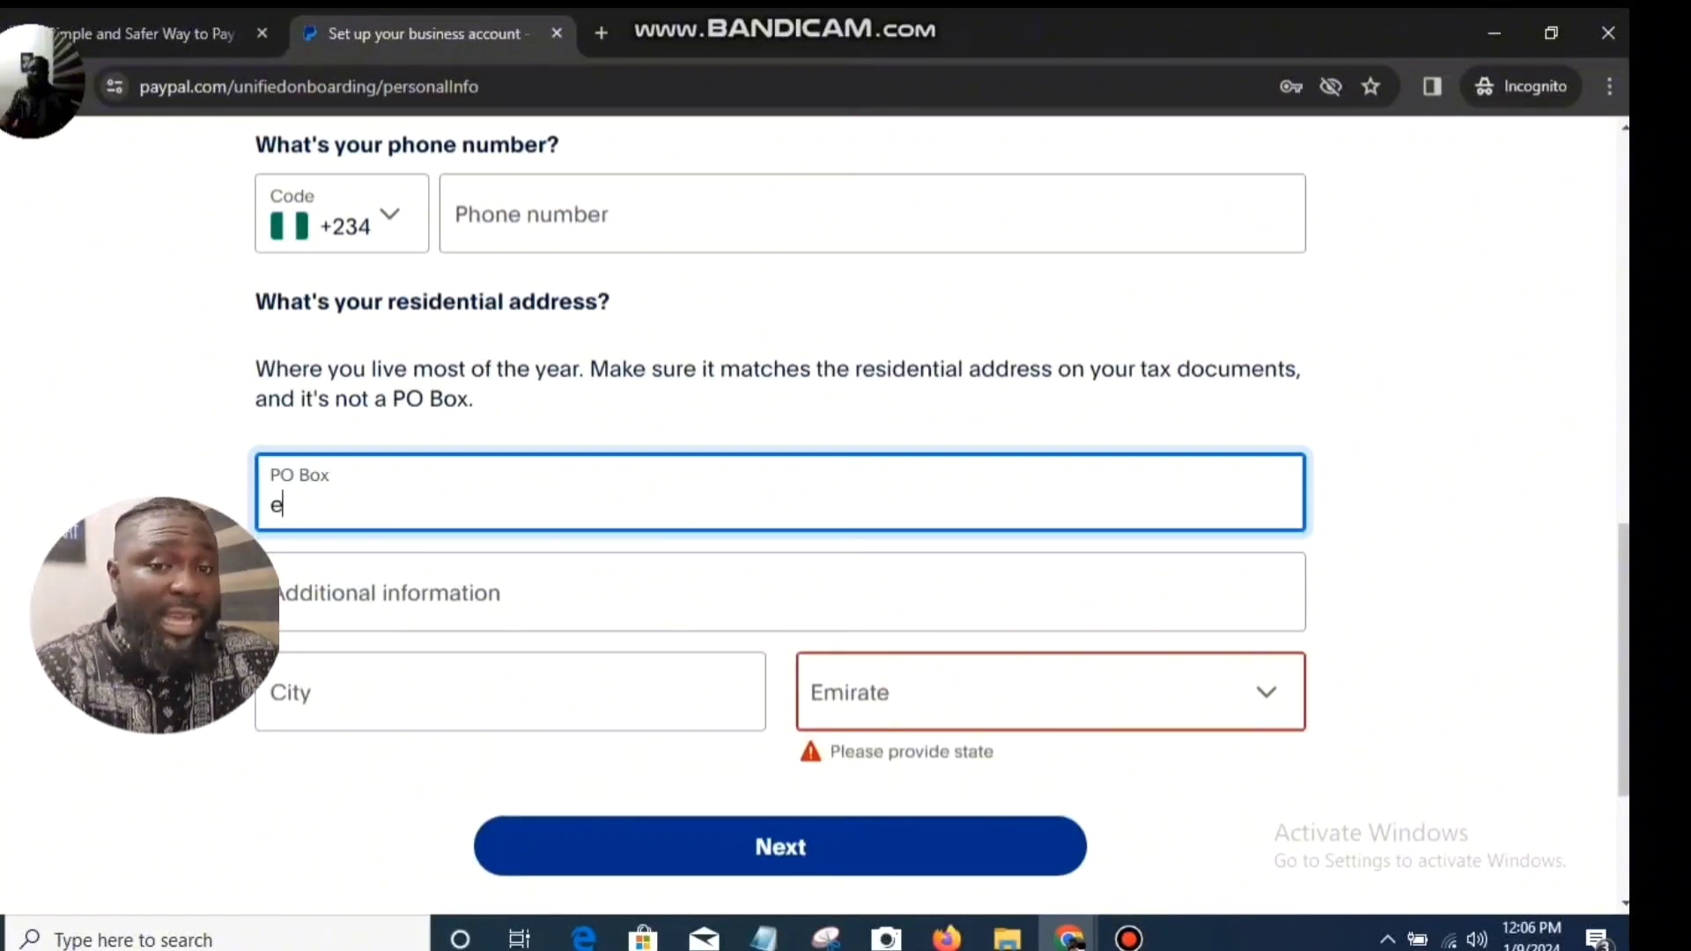
{"action": "key", "text": "BackSpace"}
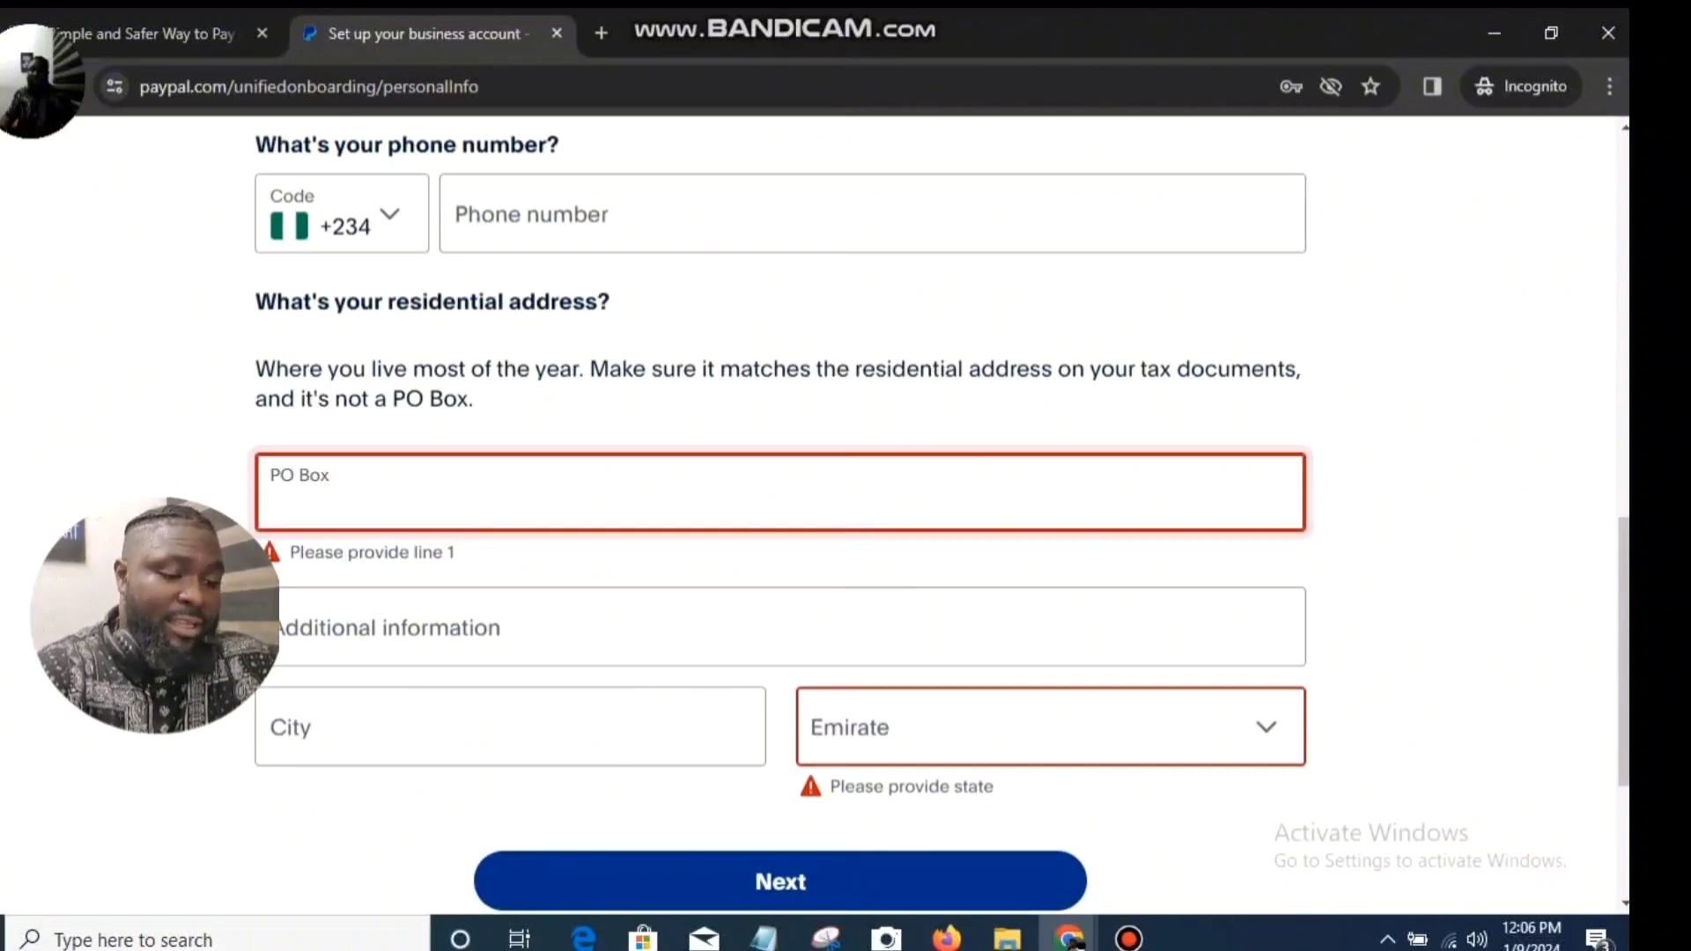
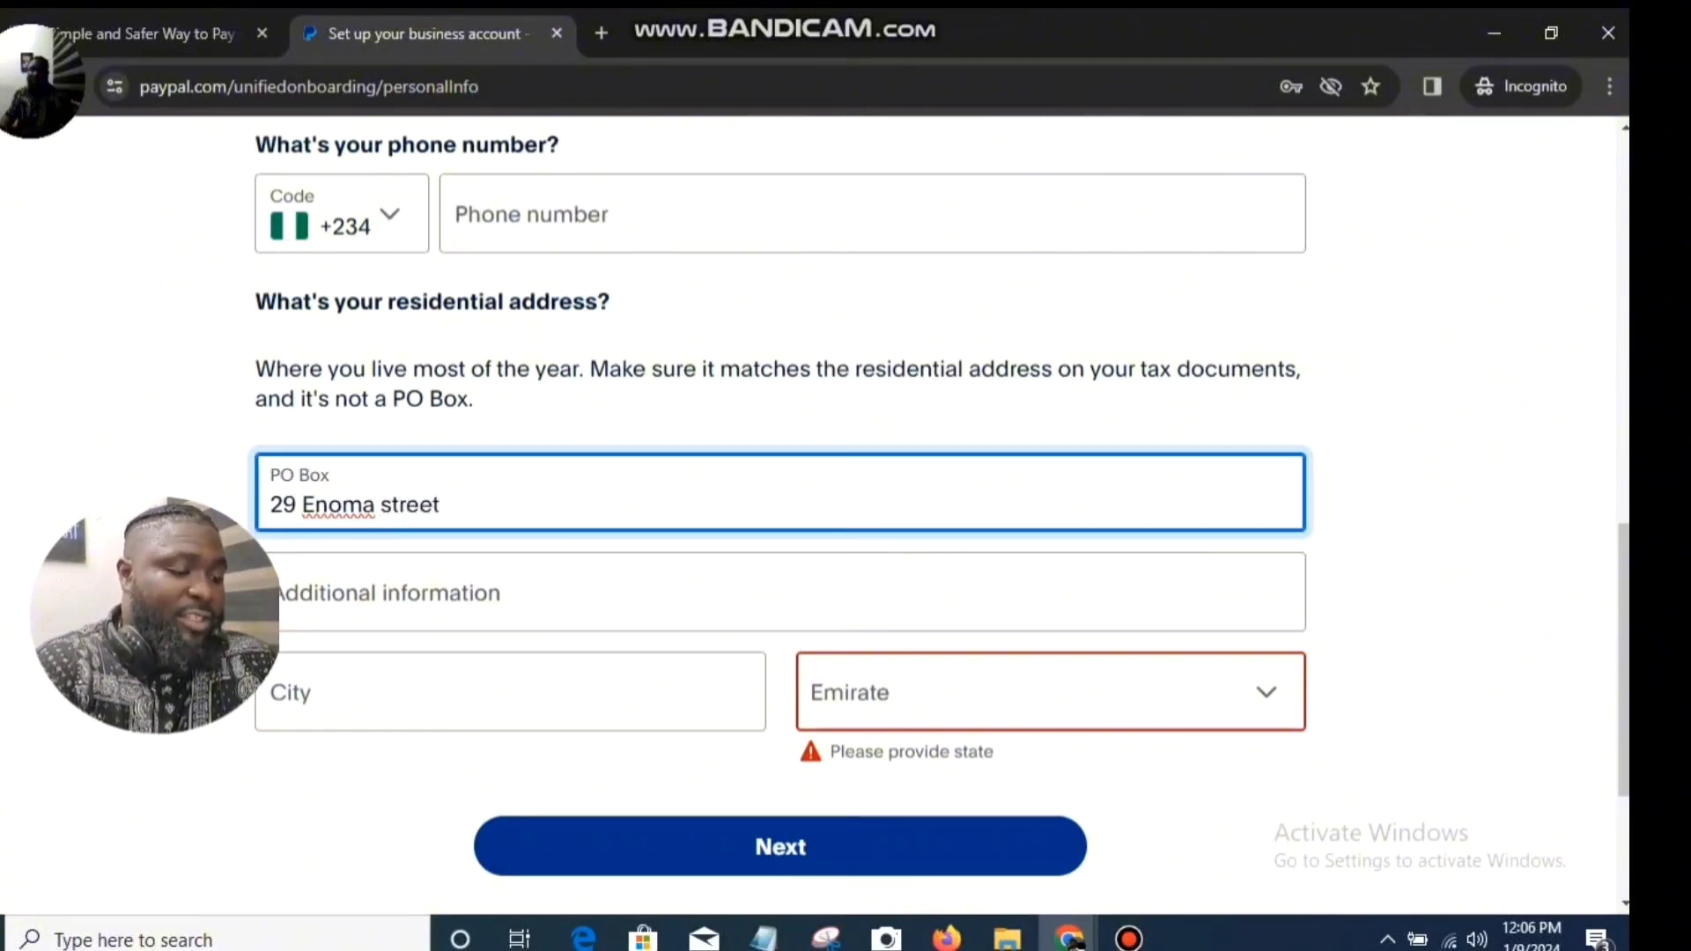
{"action": "left_click", "coordinate": [512, 692]}
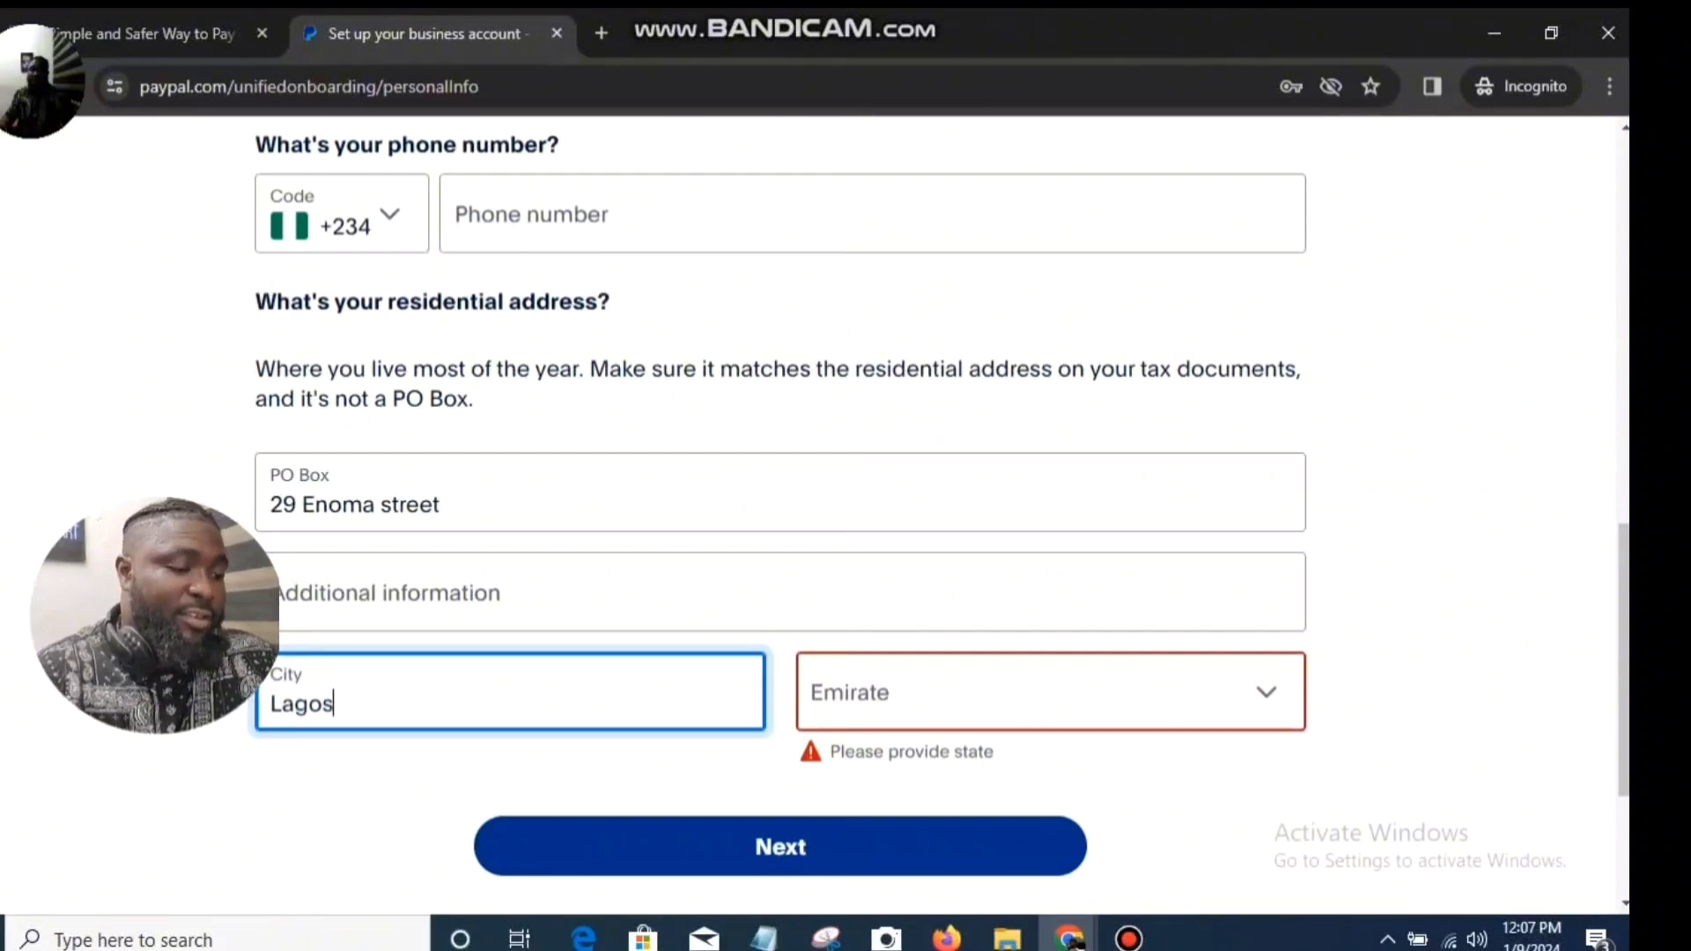
Step: Select Abu Dhabi in the Emirate dropdown and review the address section
{"action": "left_click", "coordinate": [1048, 692]}
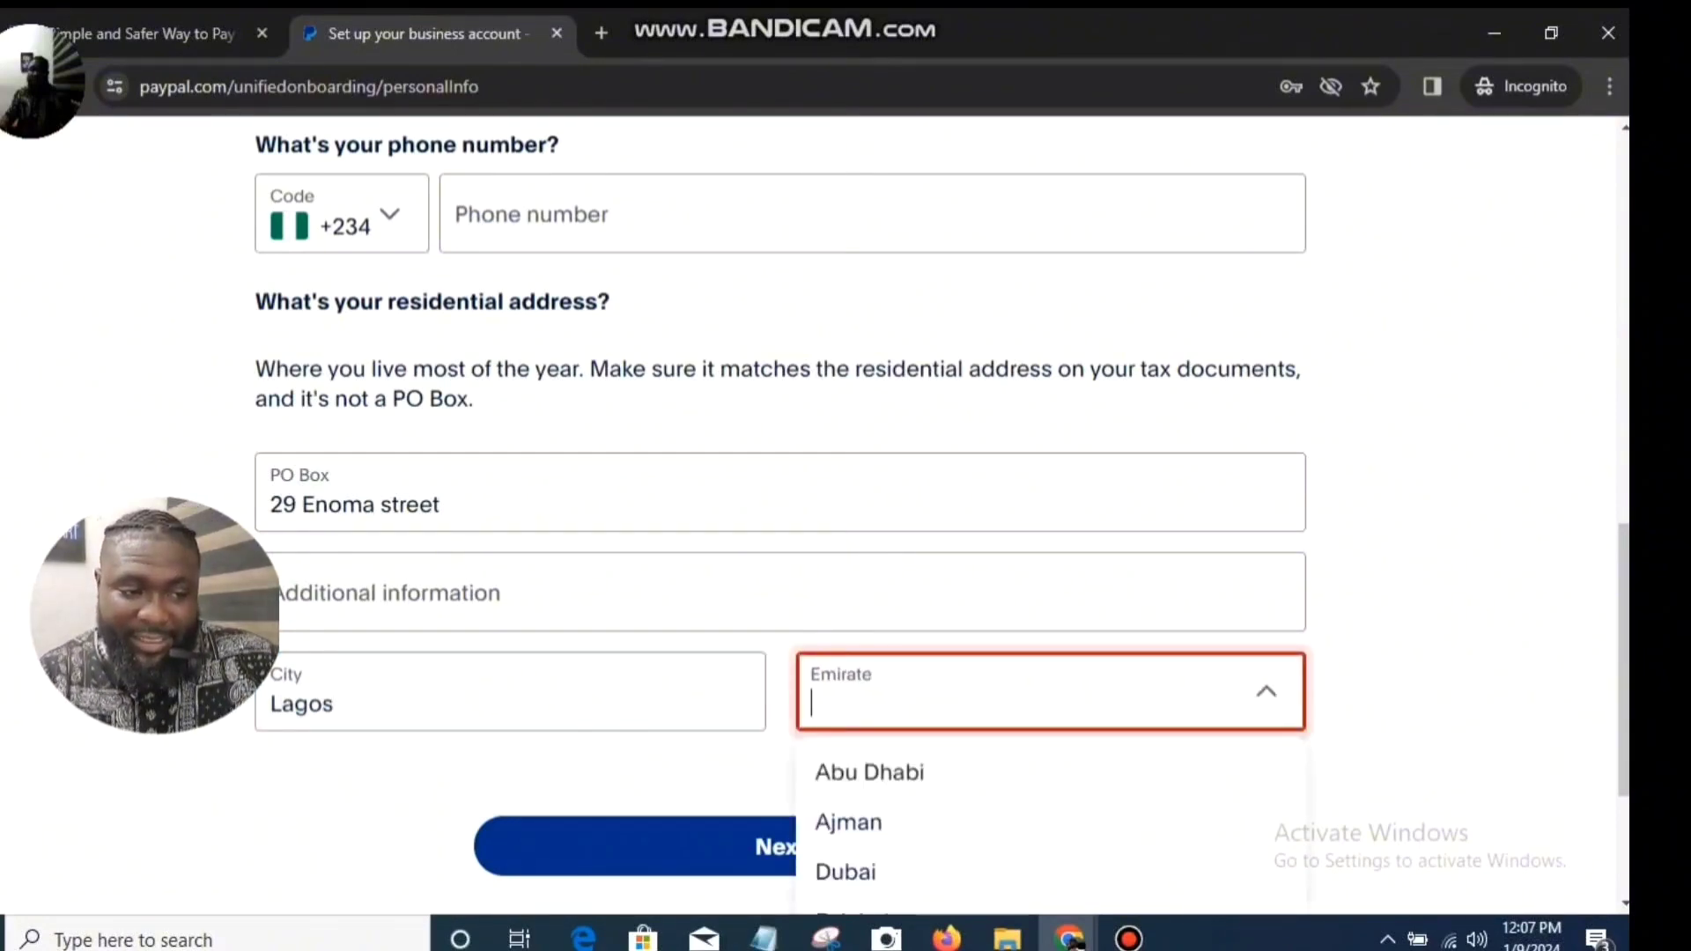
{"action": "key", "text": "Down"}
{"action": "key", "text": "Return"}
{"action": "scroll", "coordinate": [782, 511], "scroll_direction": "up", "scroll_amount": 5}
{"action": "scroll", "coordinate": [781, 511], "scroll_direction": "down", "scroll_amount": 1}
{"action": "scroll", "coordinate": [781, 510], "scroll_direction": "up", "scroll_amount": 2}
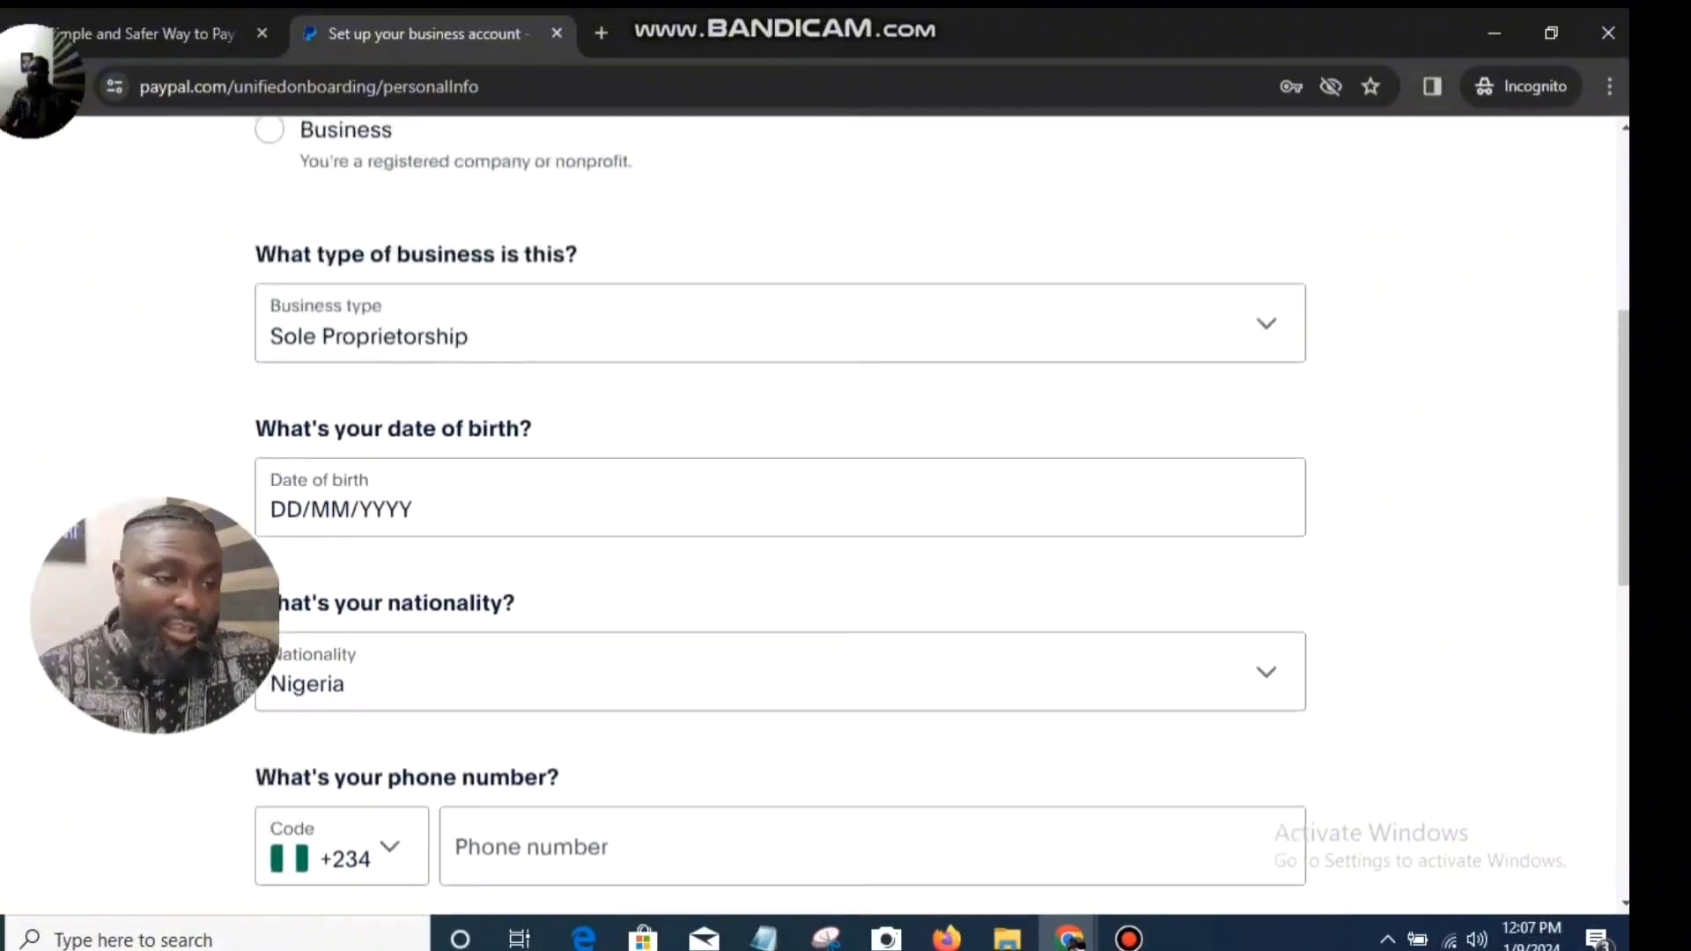
{"action": "scroll", "coordinate": [781, 512], "scroll_direction": "down", "scroll_amount": 1}
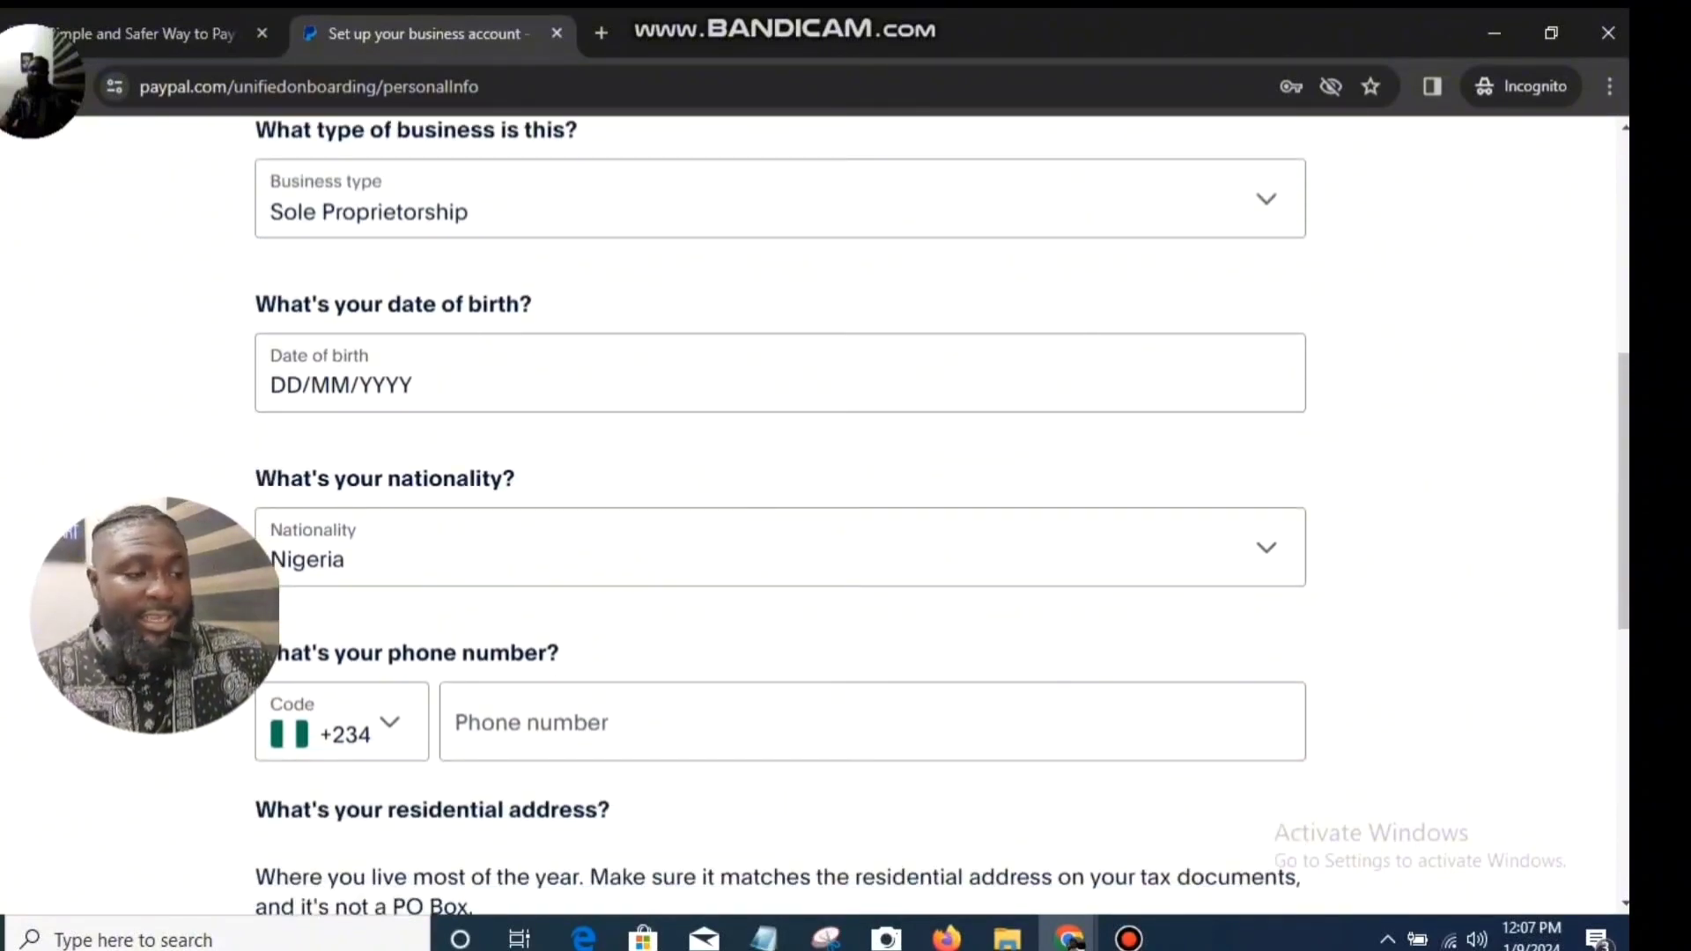
{"action": "scroll", "coordinate": [781, 511], "scroll_direction": "down", "scroll_amount": 7}
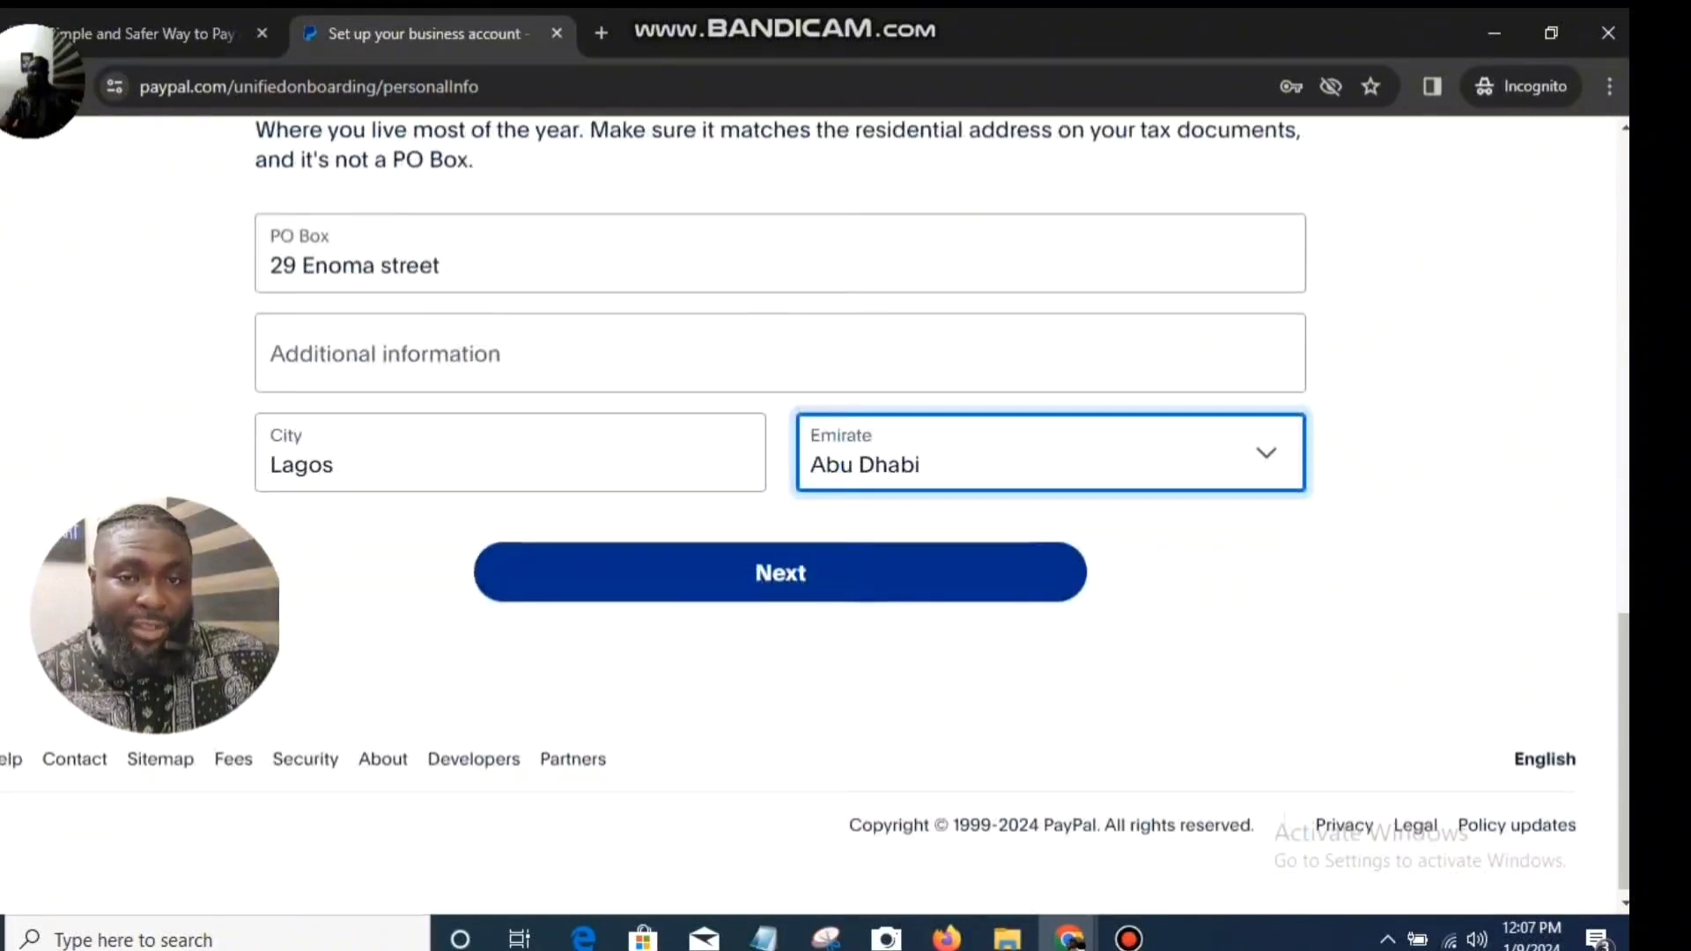
{"action": "scroll", "coordinate": [780, 512], "scroll_direction": "up", "scroll_amount": 7}
Step: Review the completed personal details form and submit it with Next
{"action": "scroll", "coordinate": [782, 511], "scroll_direction": "down", "scroll_amount": 7}
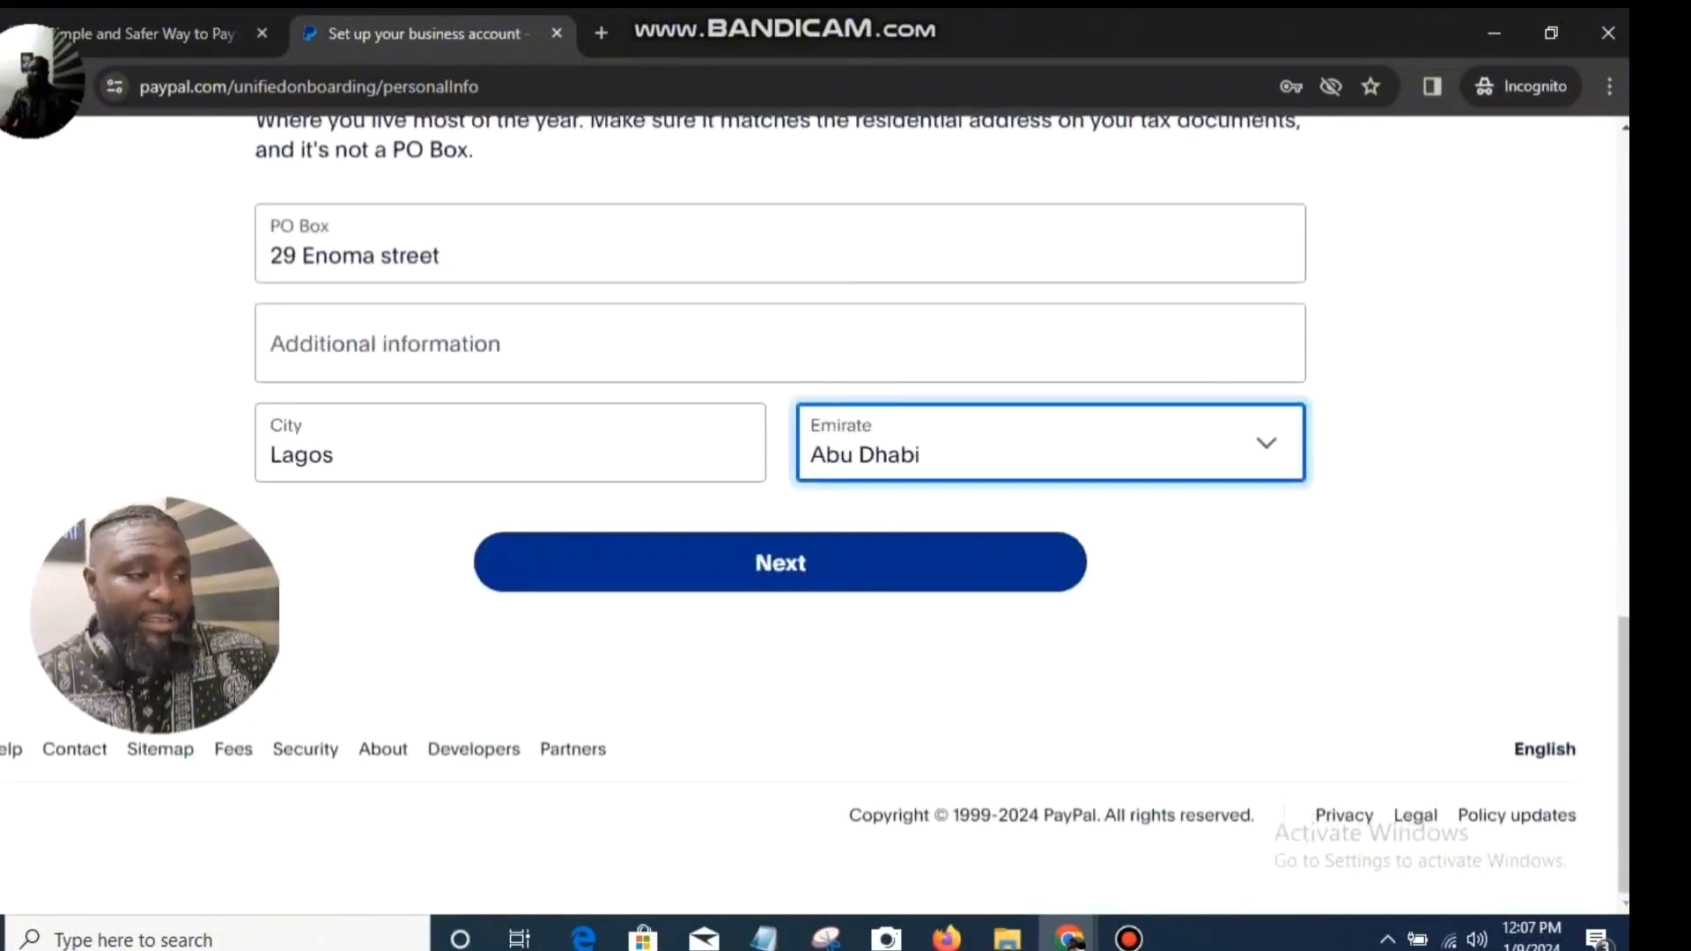
{"action": "scroll", "coordinate": [781, 512], "scroll_direction": "up", "scroll_amount": 10}
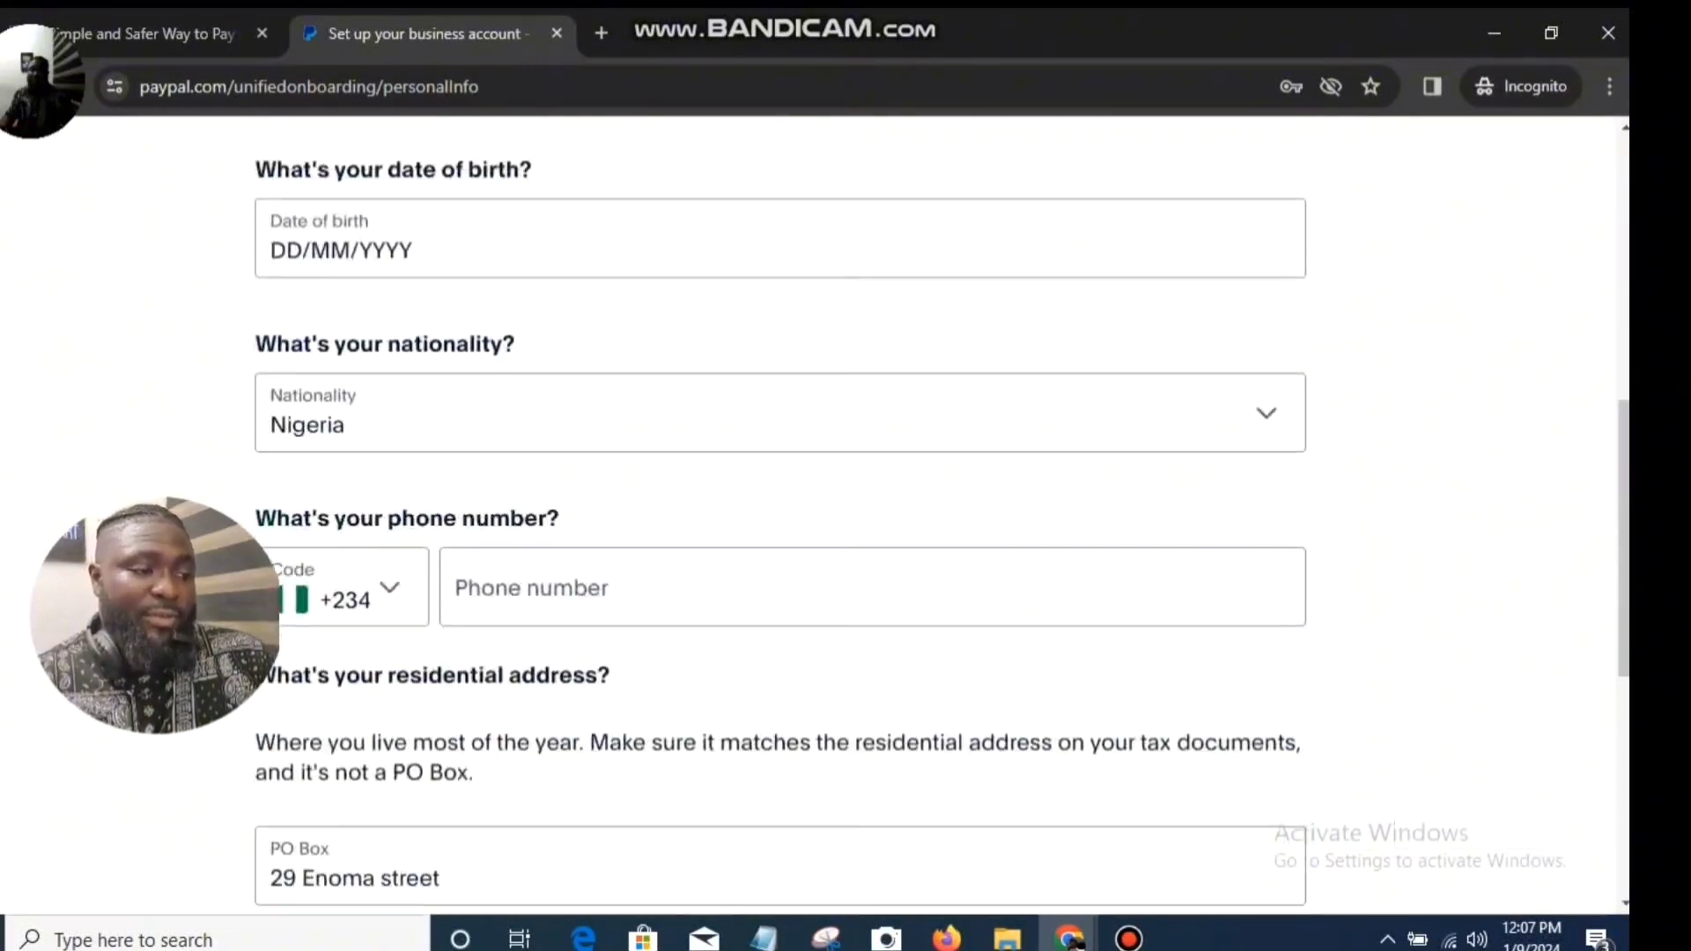
{"action": "scroll", "coordinate": [781, 512], "scroll_direction": "down", "scroll_amount": 4}
{"action": "scroll", "coordinate": [782, 511], "scroll_direction": "up", "scroll_amount": 3}
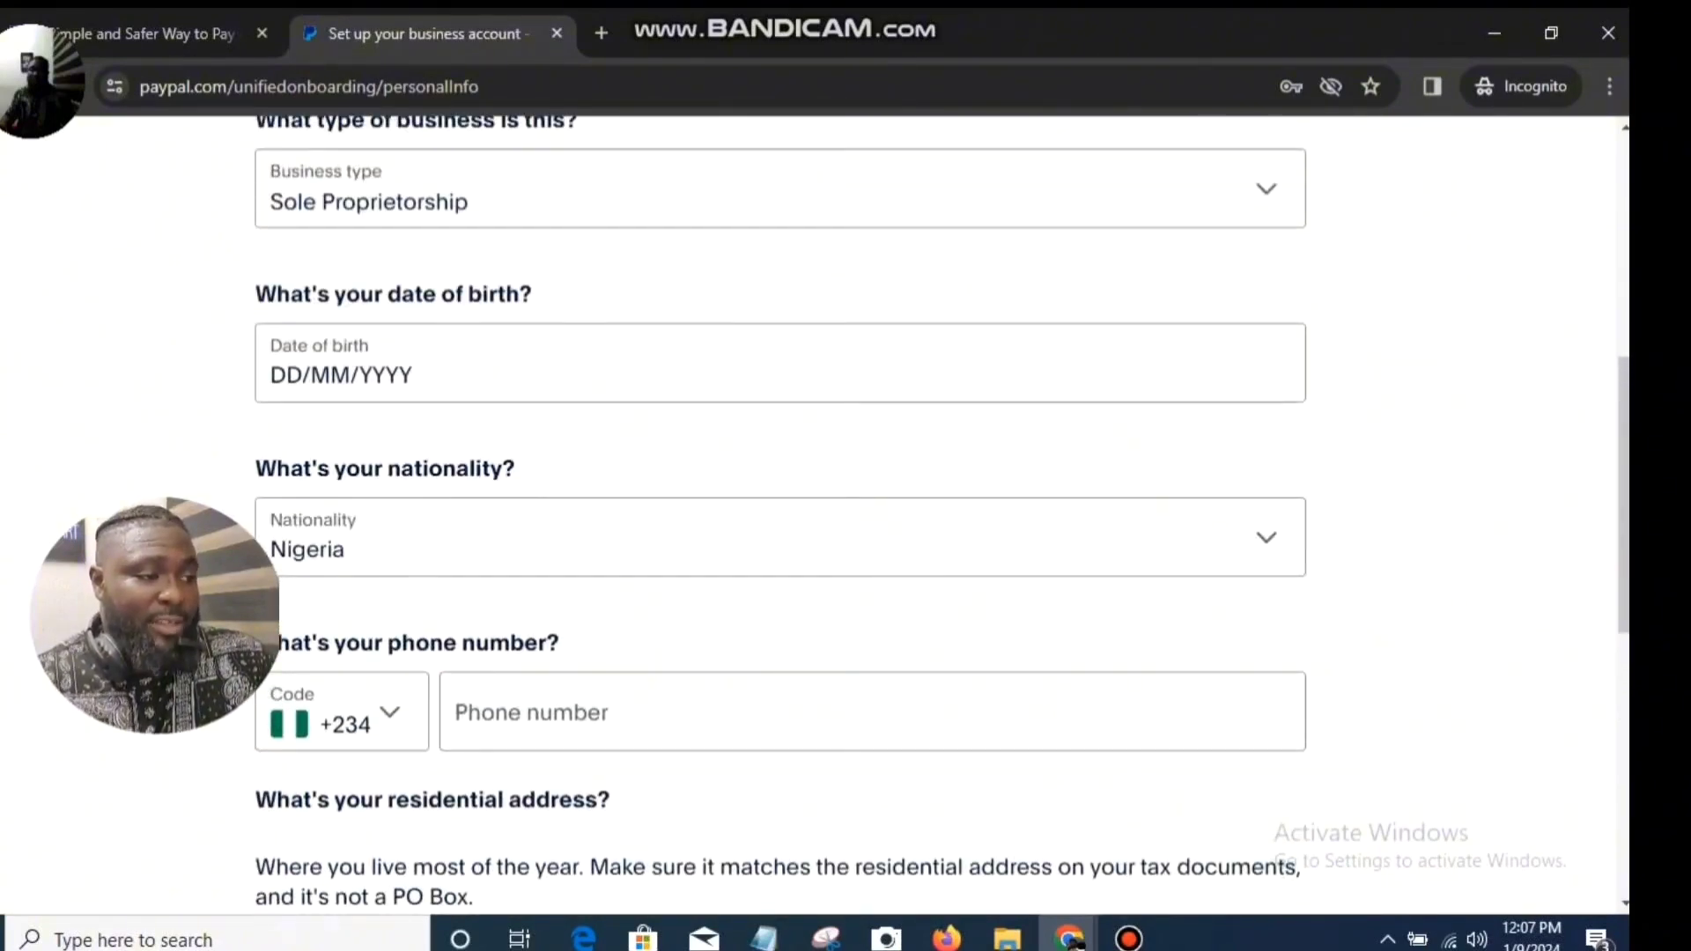
{"action": "scroll", "coordinate": [782, 511], "scroll_direction": "down", "scroll_amount": 3}
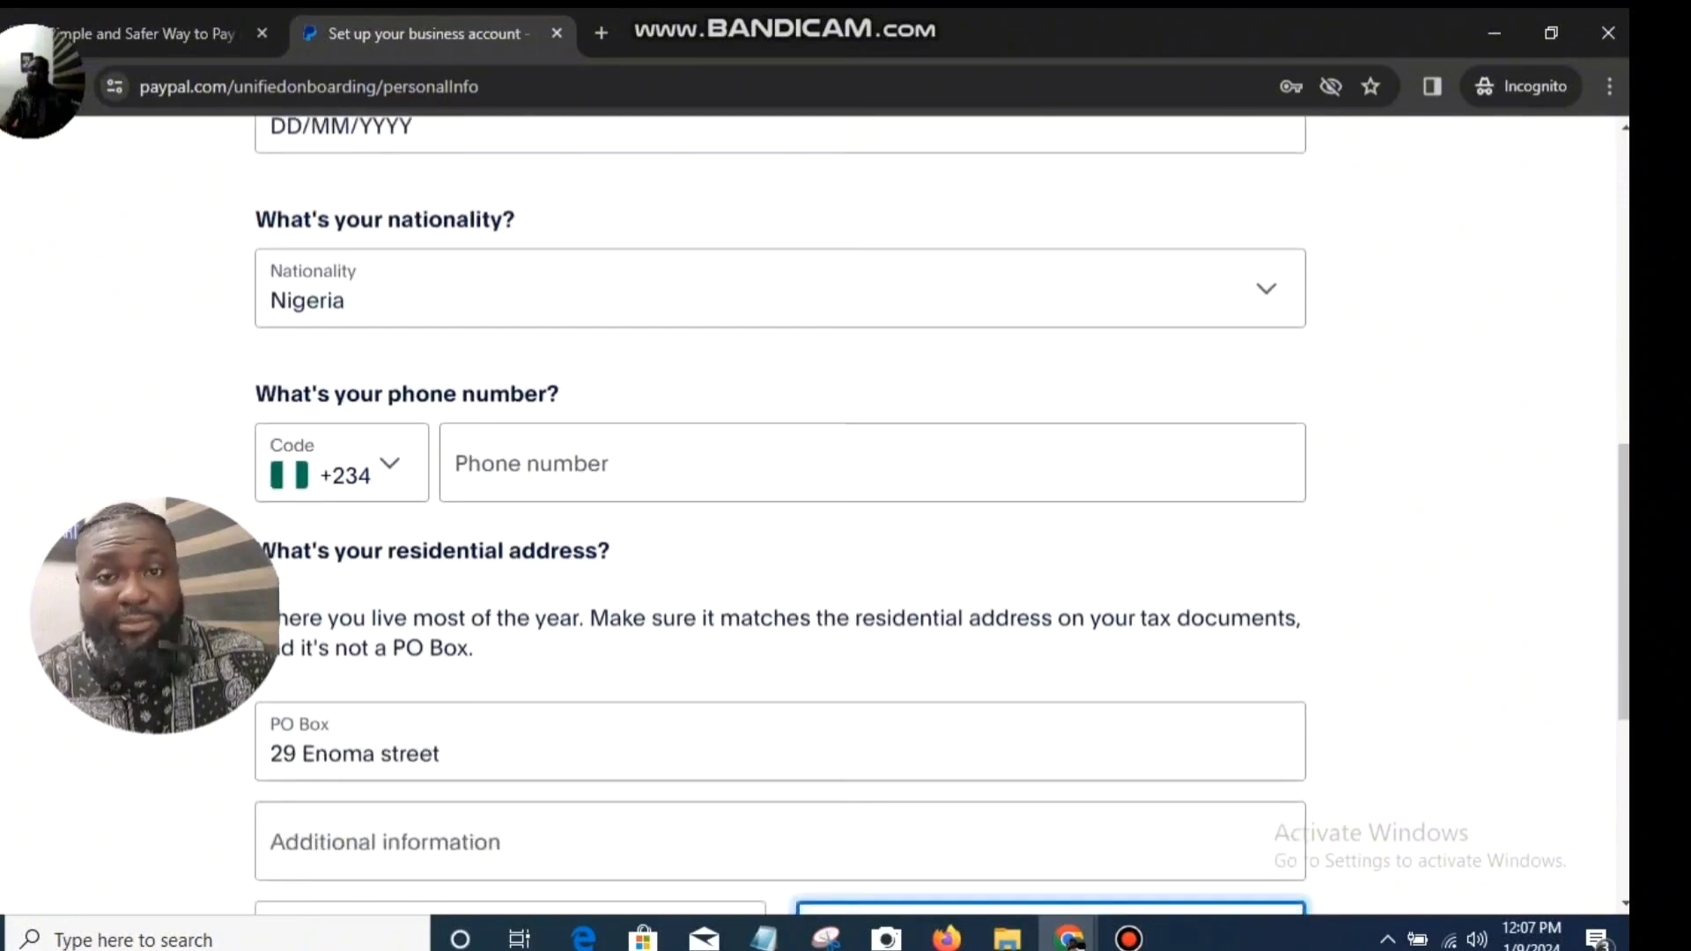
{"action": "scroll", "coordinate": [781, 511], "scroll_direction": "down", "scroll_amount": 3}
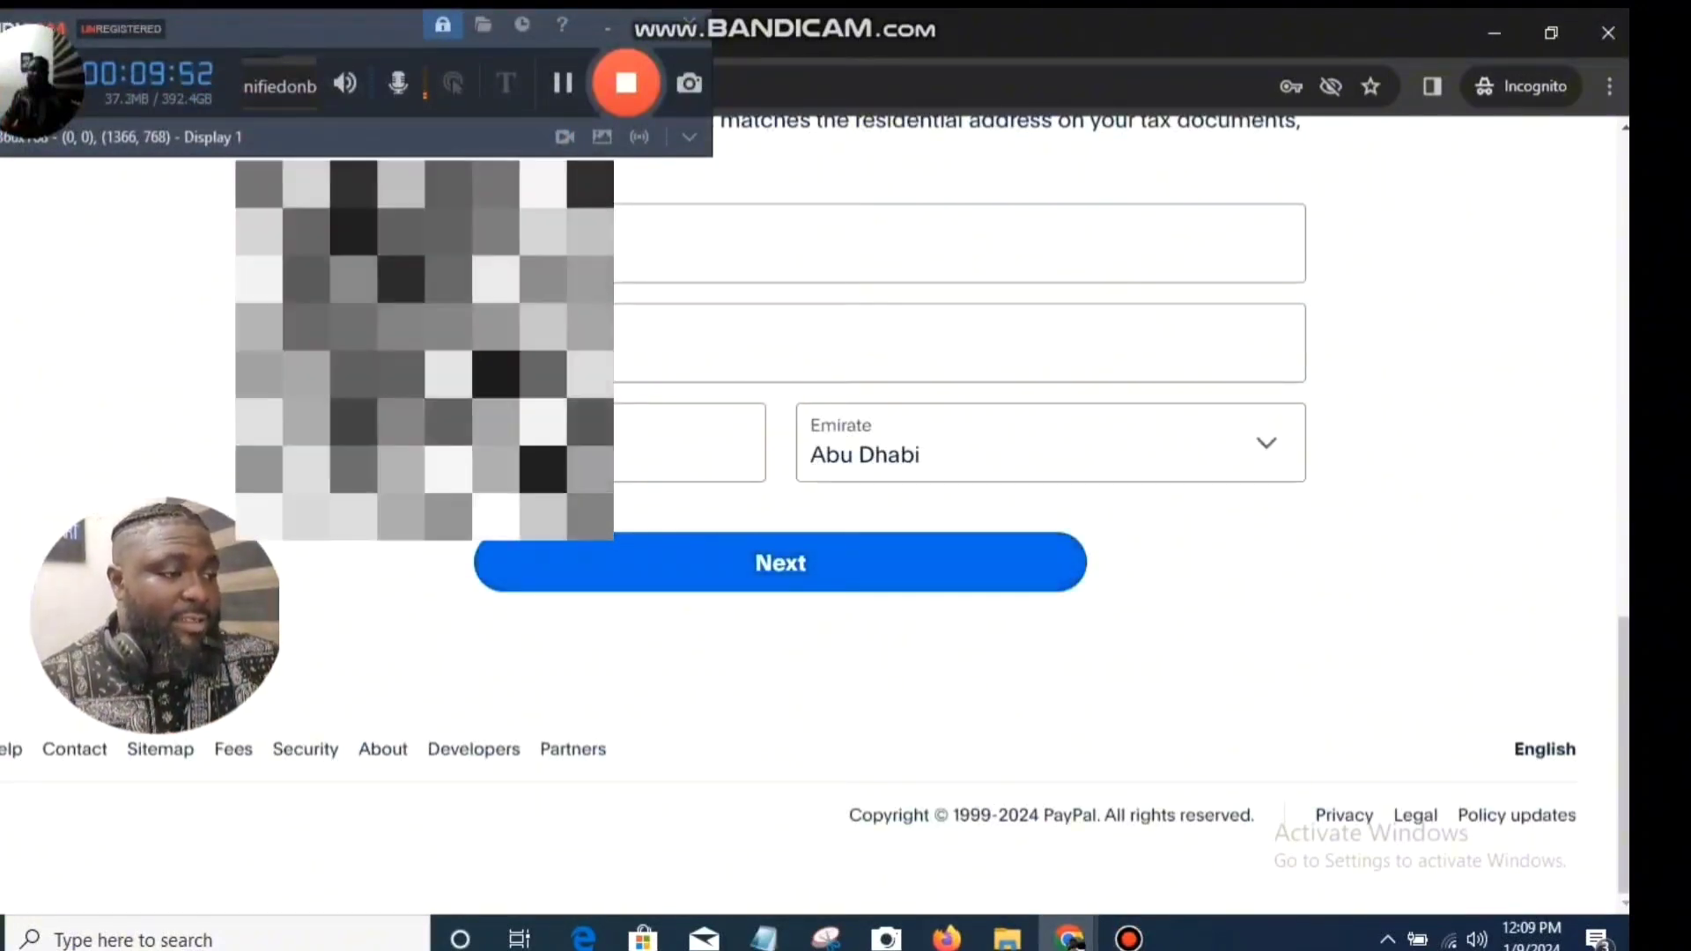
{"action": "key", "text": "Return"}
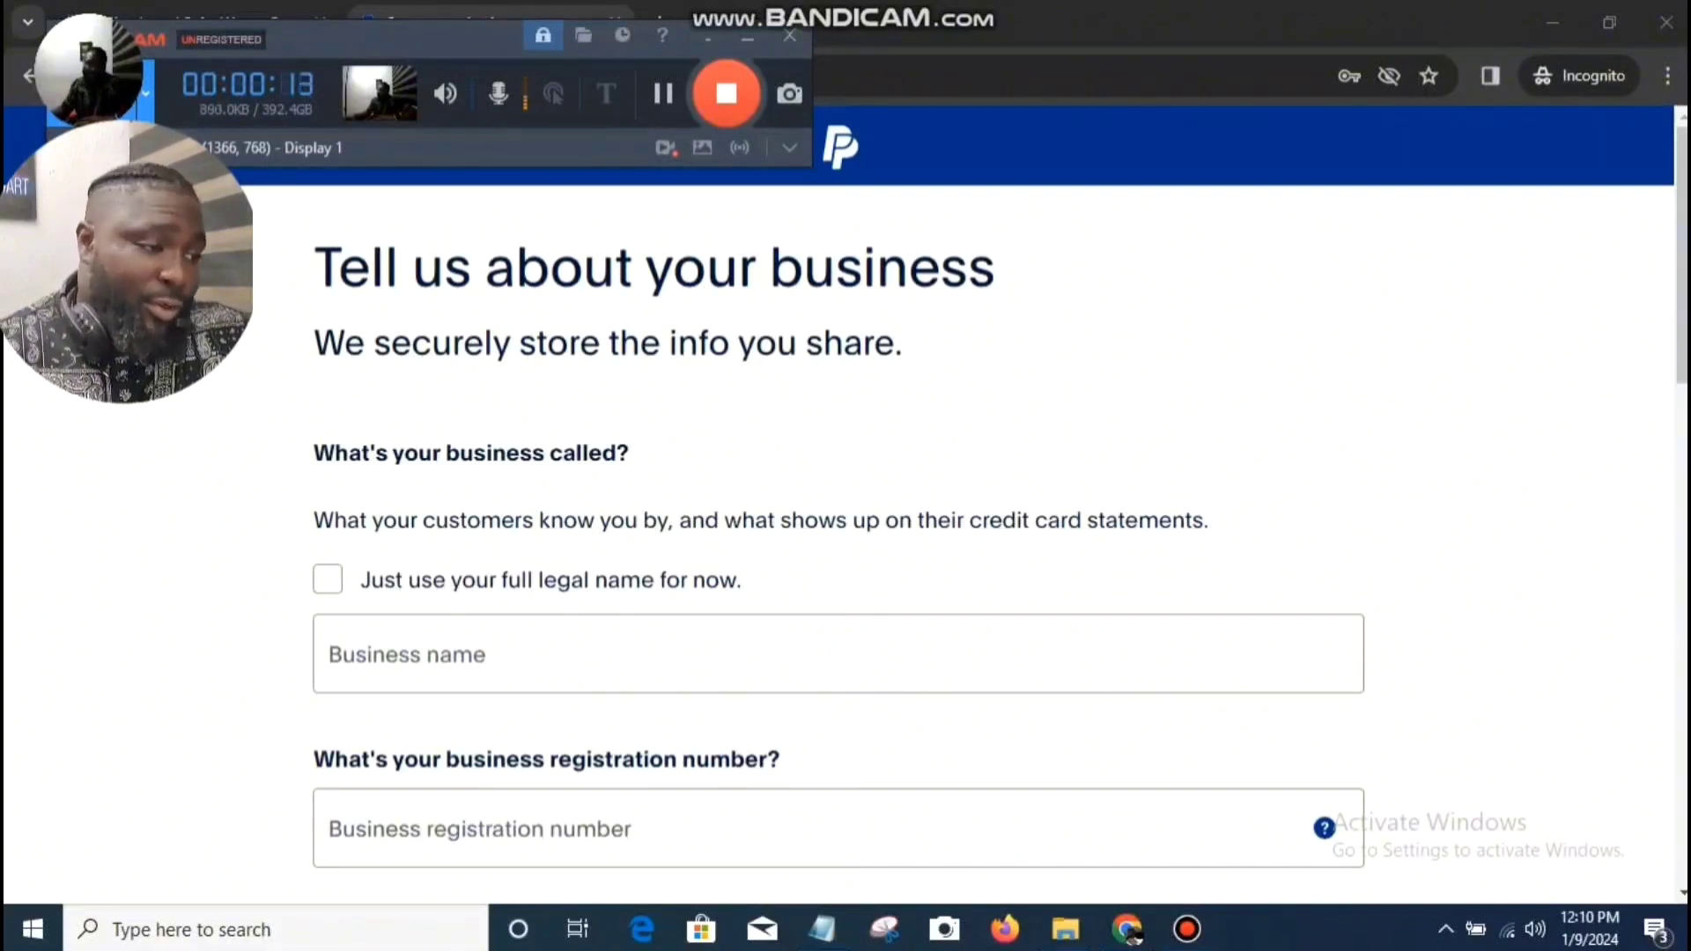
Step: Tick 'Just use your full legal name for now' for the business name
{"action": "scroll", "coordinate": [837, 528], "scroll_direction": "down", "scroll_amount": 1}
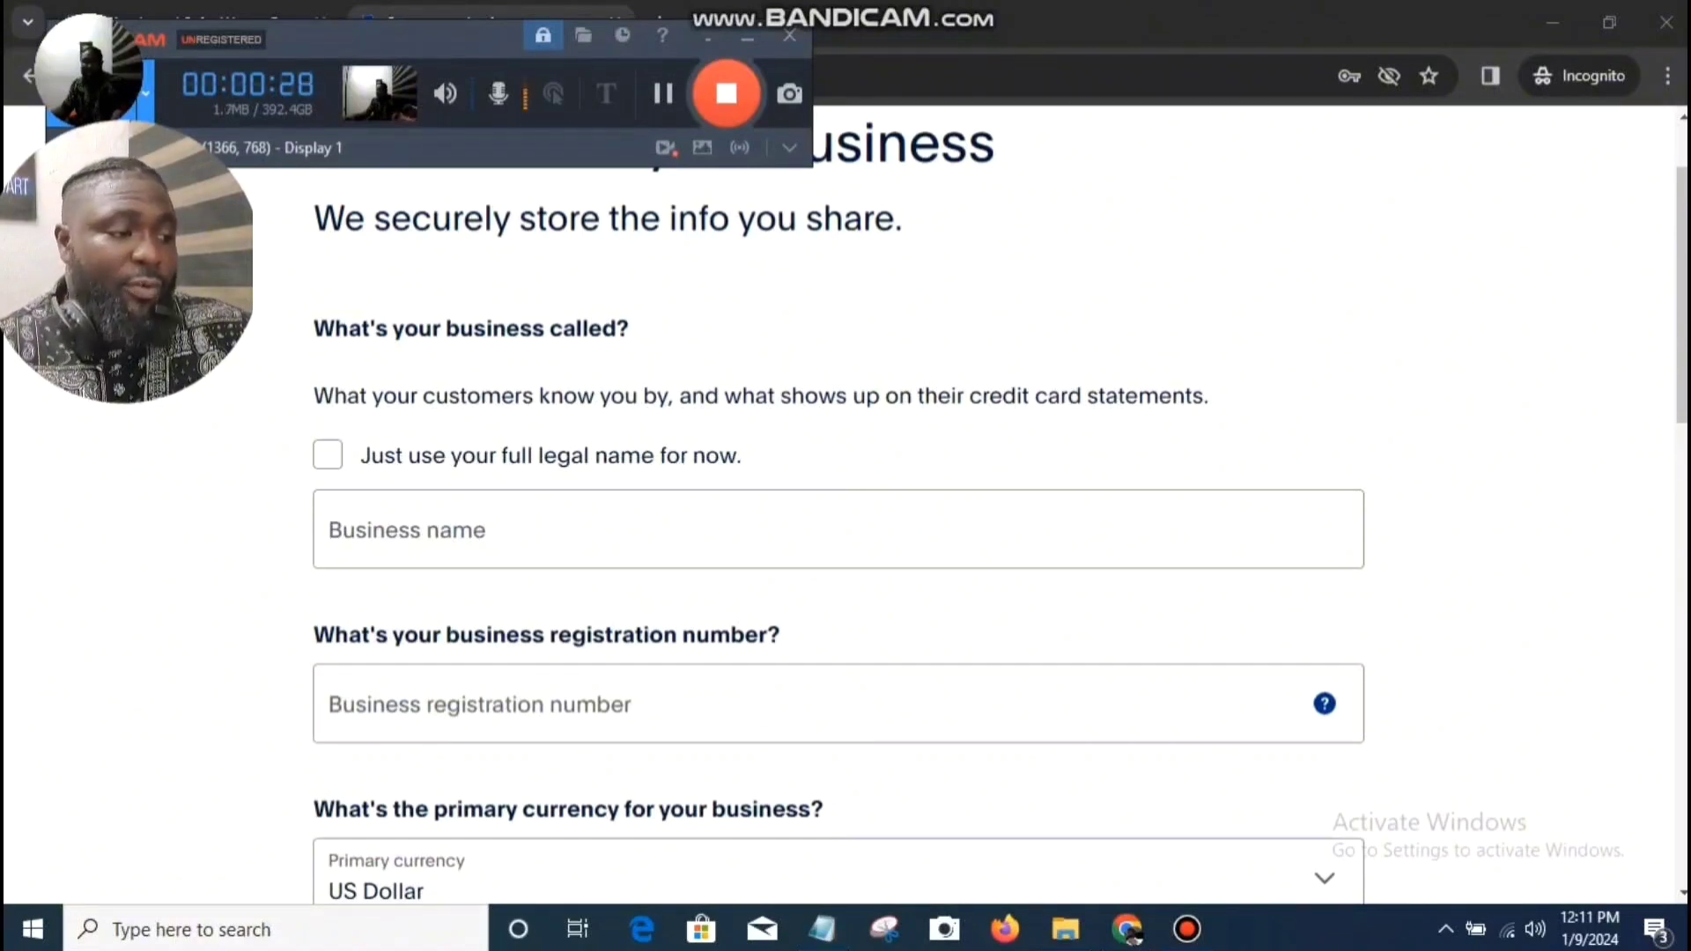
{"action": "left_click", "coordinate": [328, 456]}
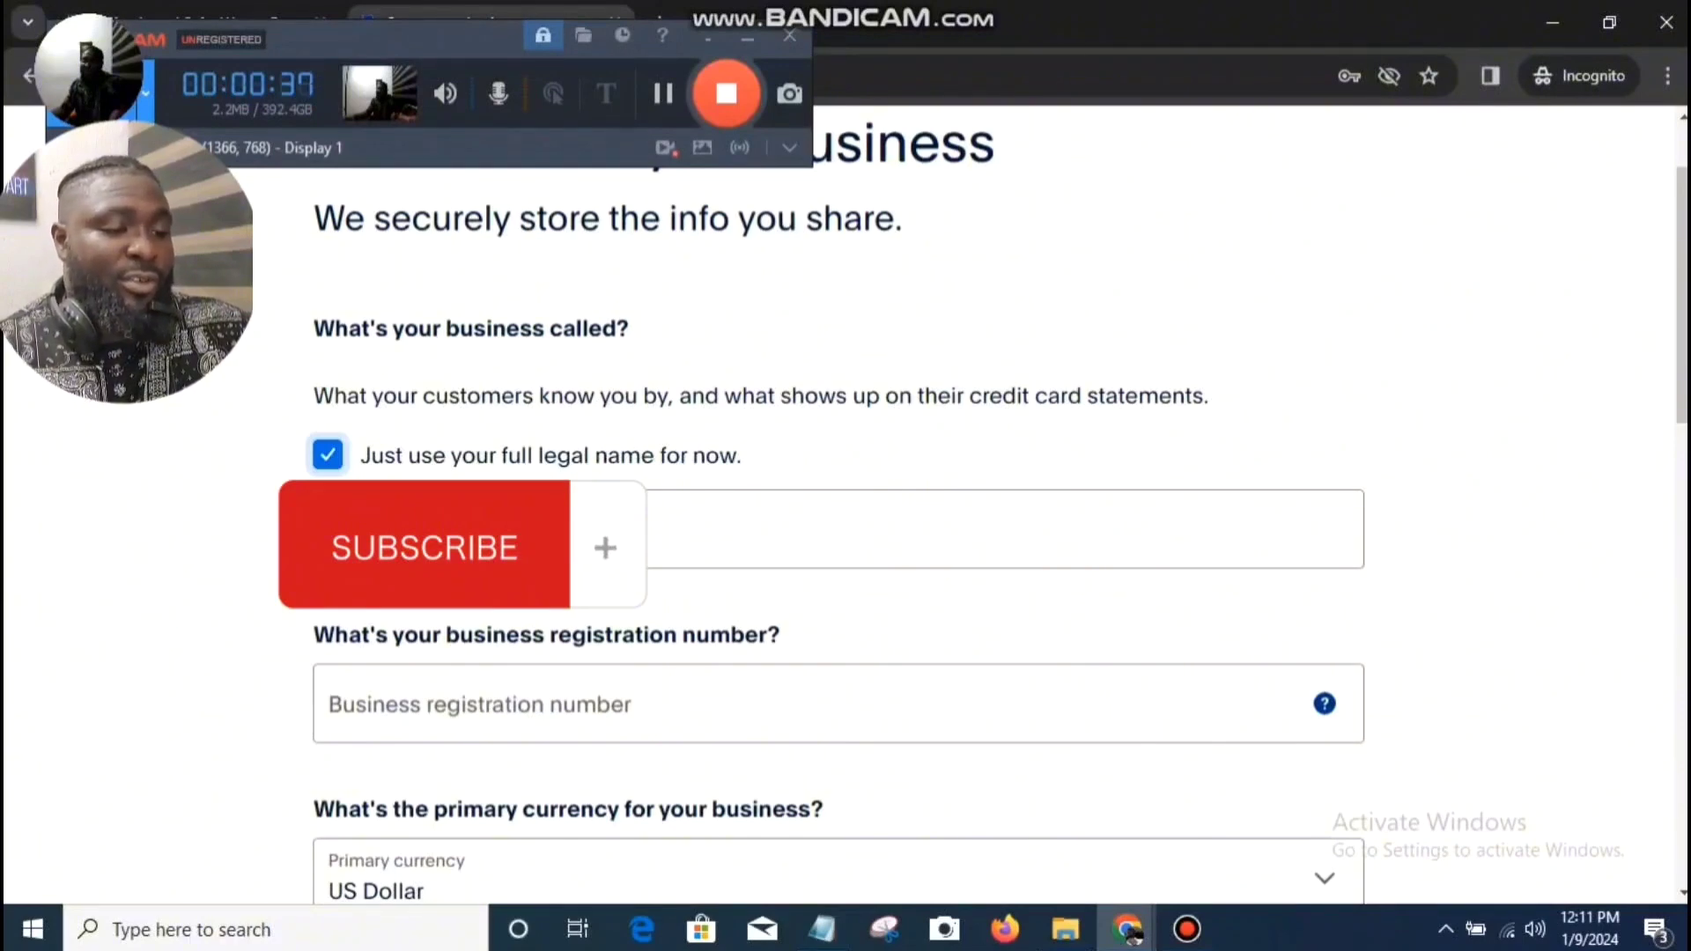
{"action": "scroll", "coordinate": [846, 529], "scroll_direction": "down", "scroll_amount": 1}
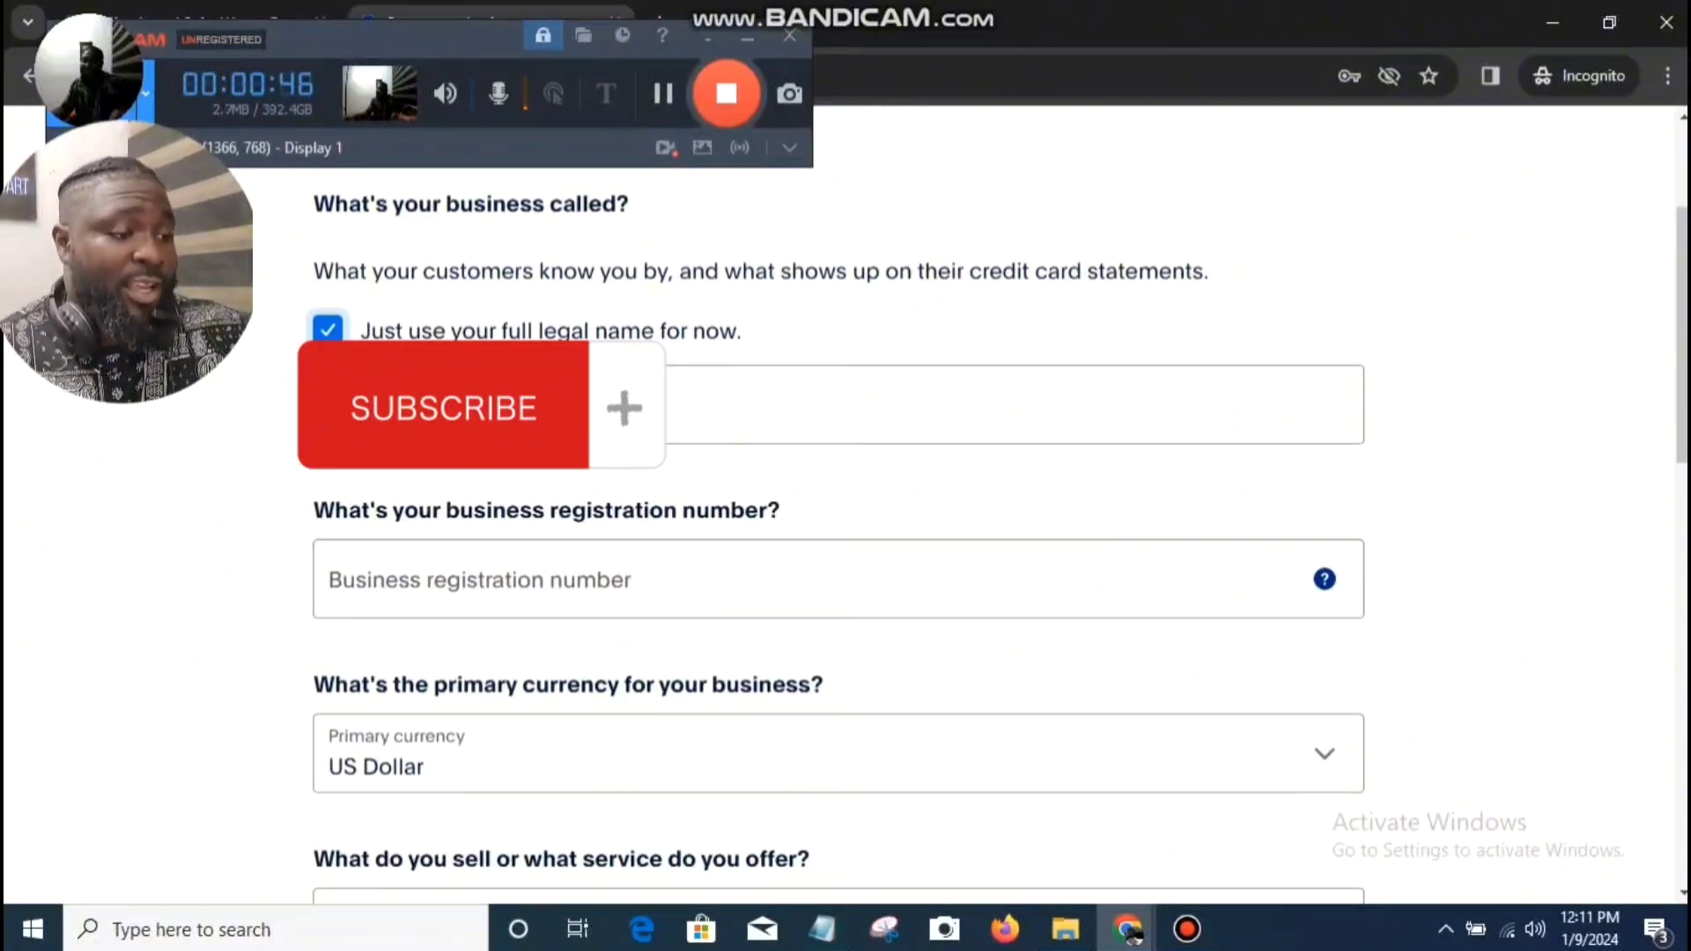
{"action": "scroll", "coordinate": [837, 530], "scroll_direction": "down", "scroll_amount": 2}
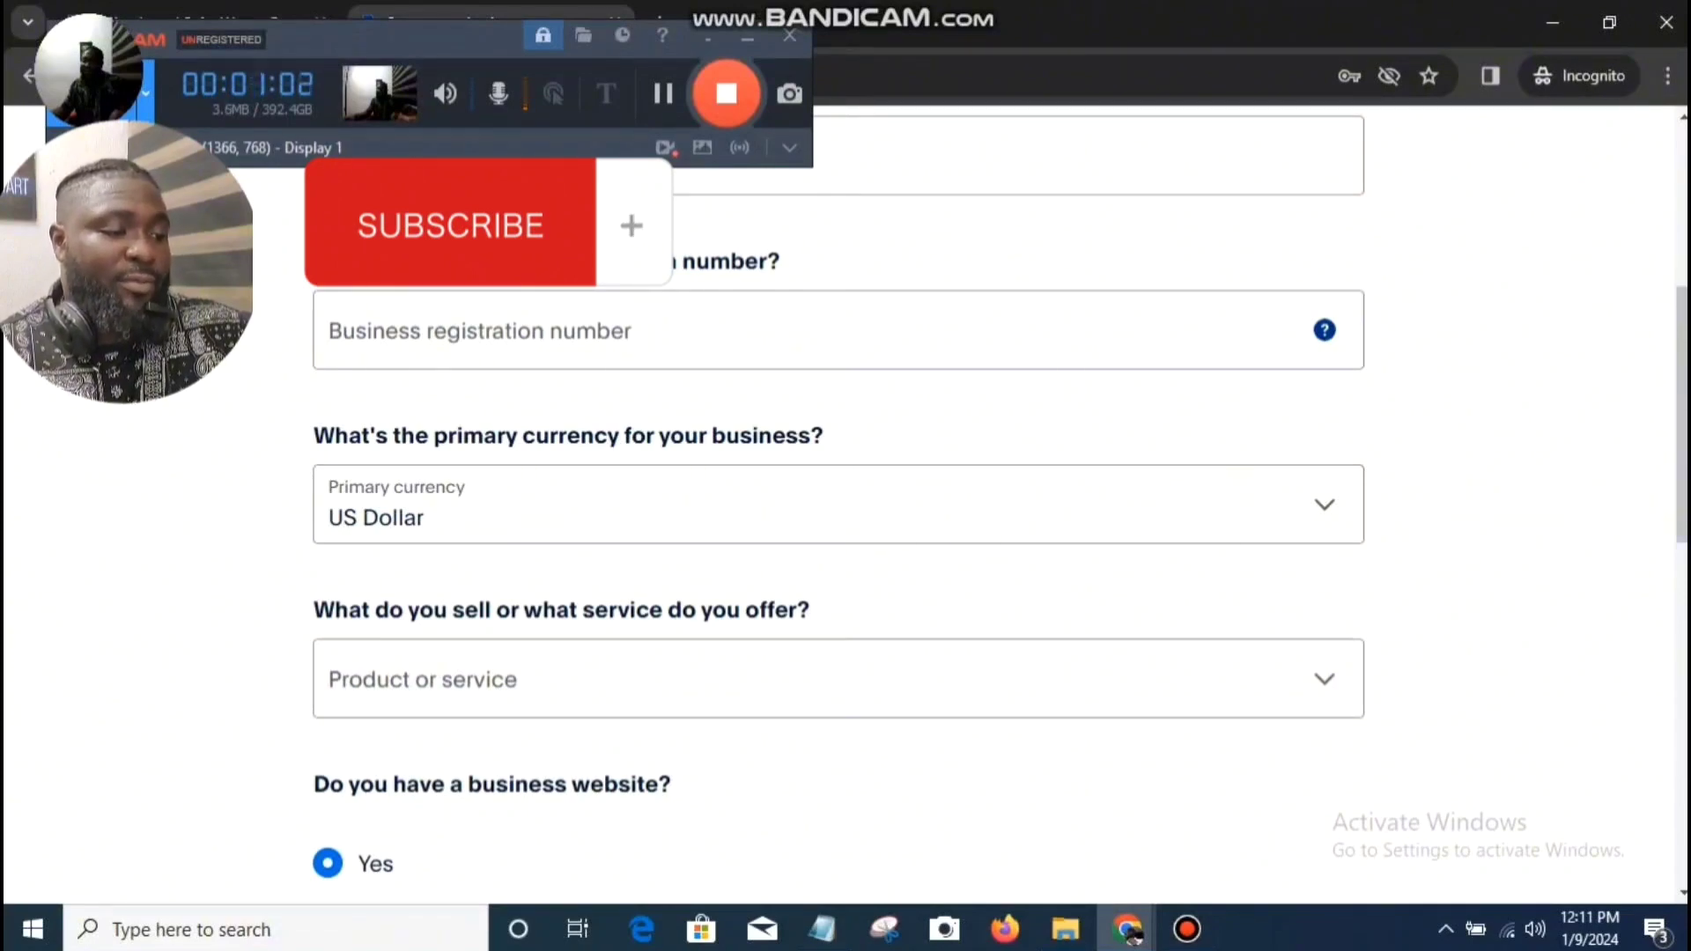
Step: Search the products and services list and choose Marketplaces as the business category
{"action": "left_click", "coordinate": [835, 679]}
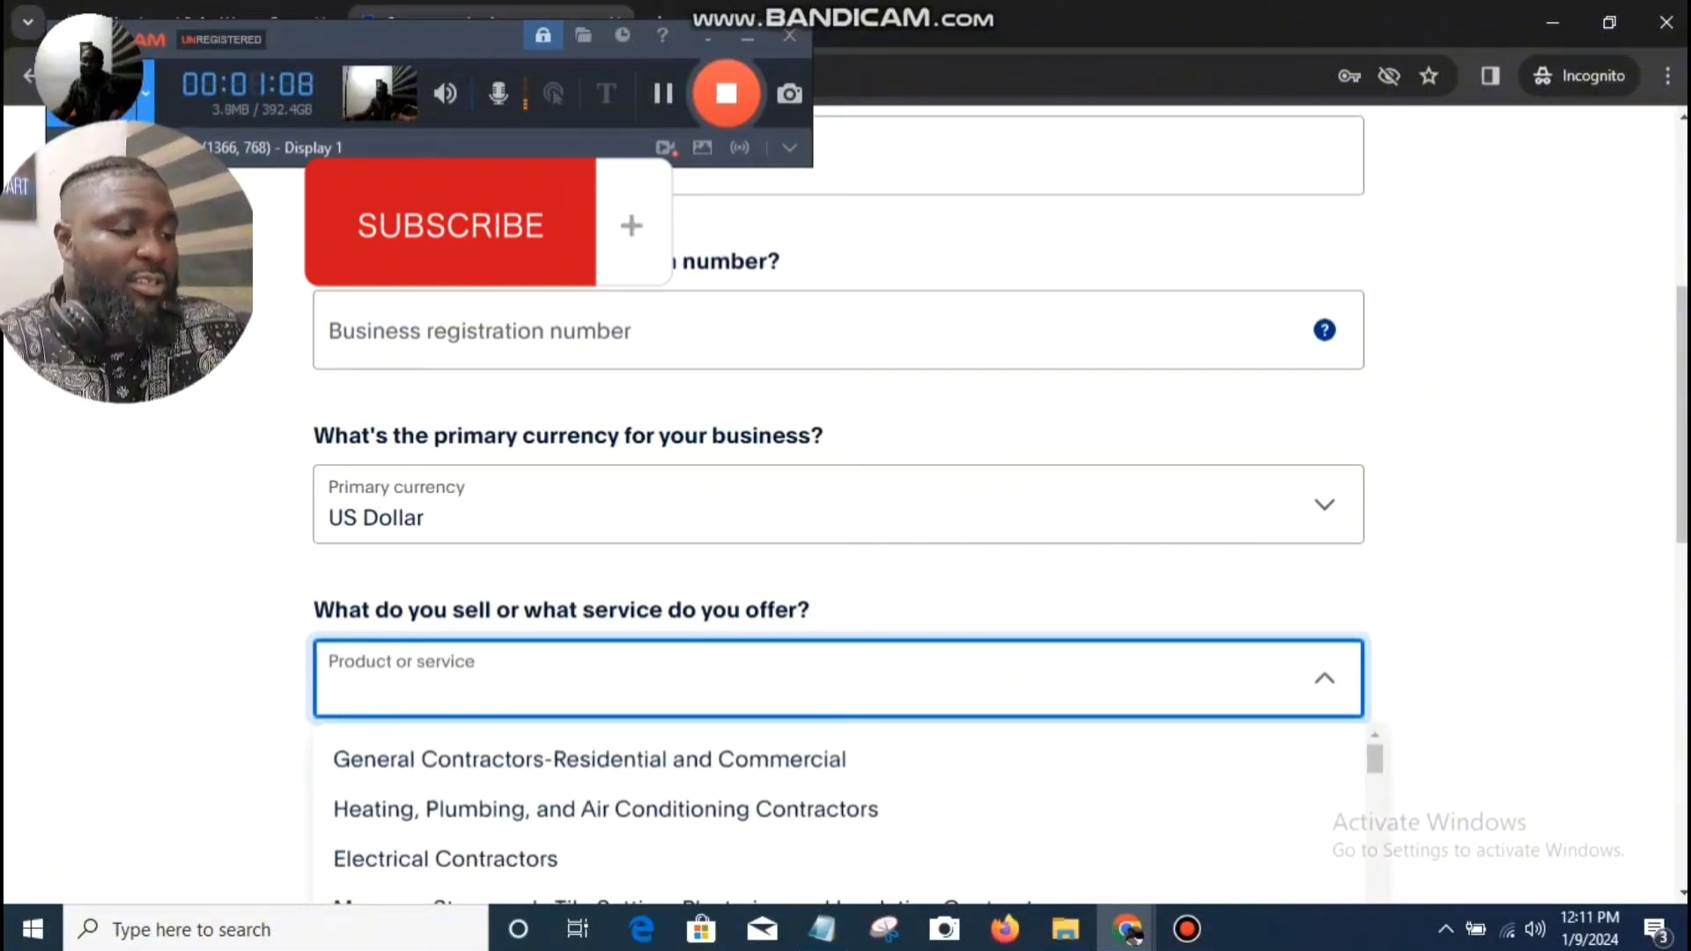
{"action": "type", "text": "sale"}
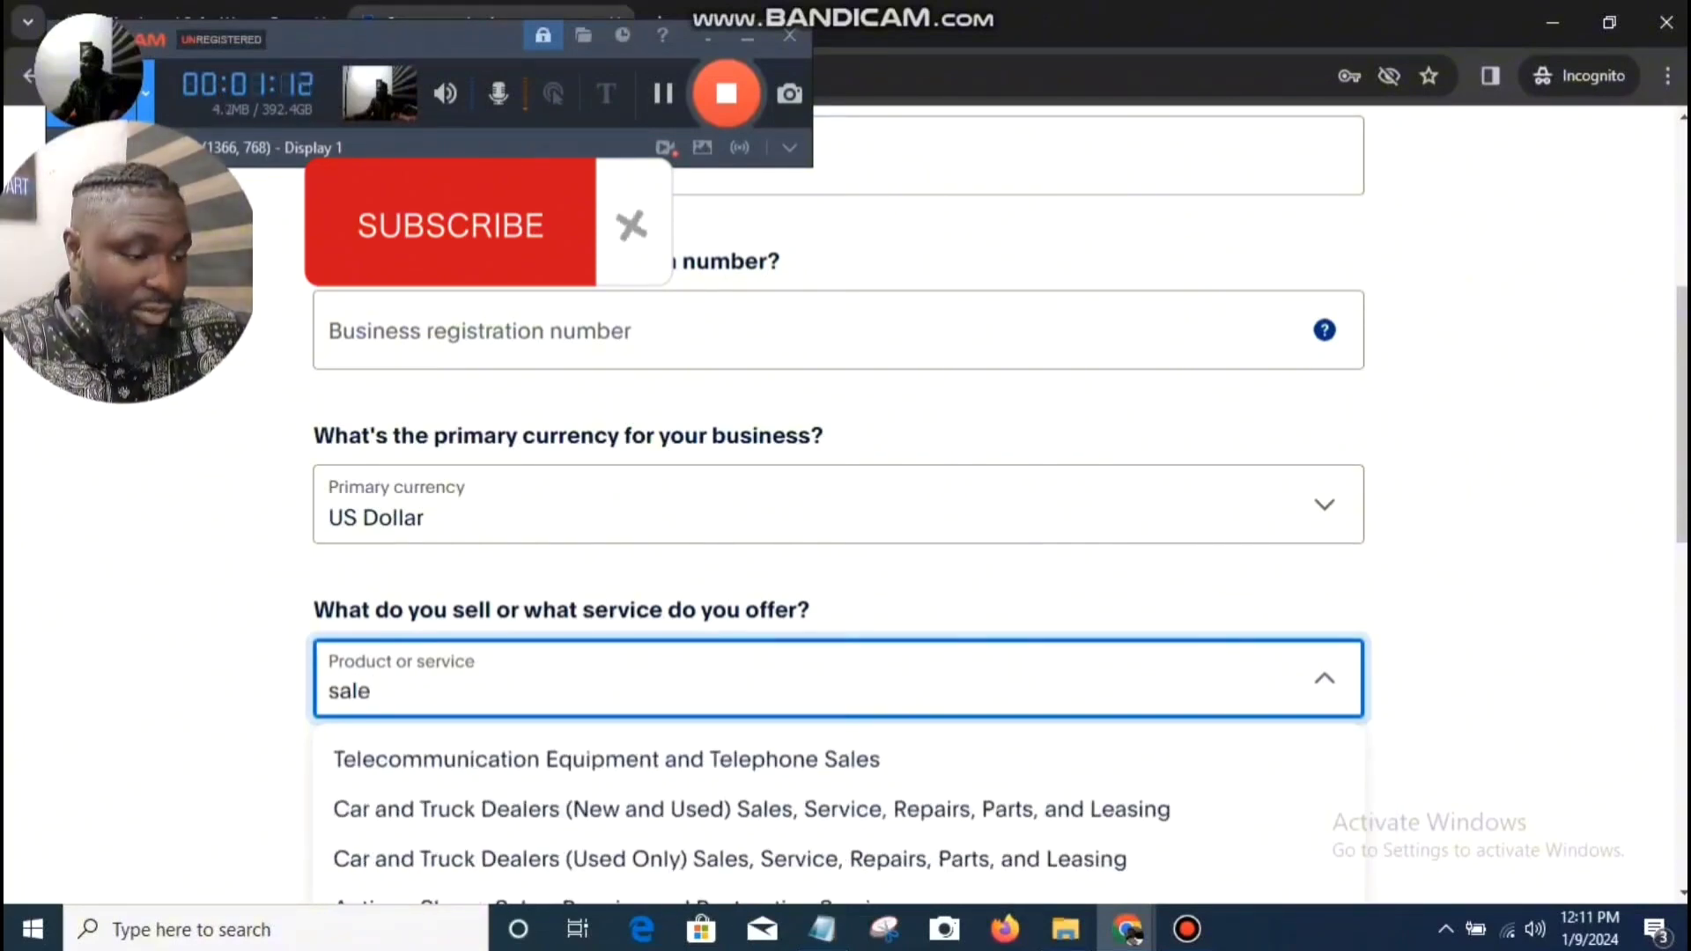
{"action": "scroll", "coordinate": [617, 702], "scroll_direction": "down", "scroll_amount": 3}
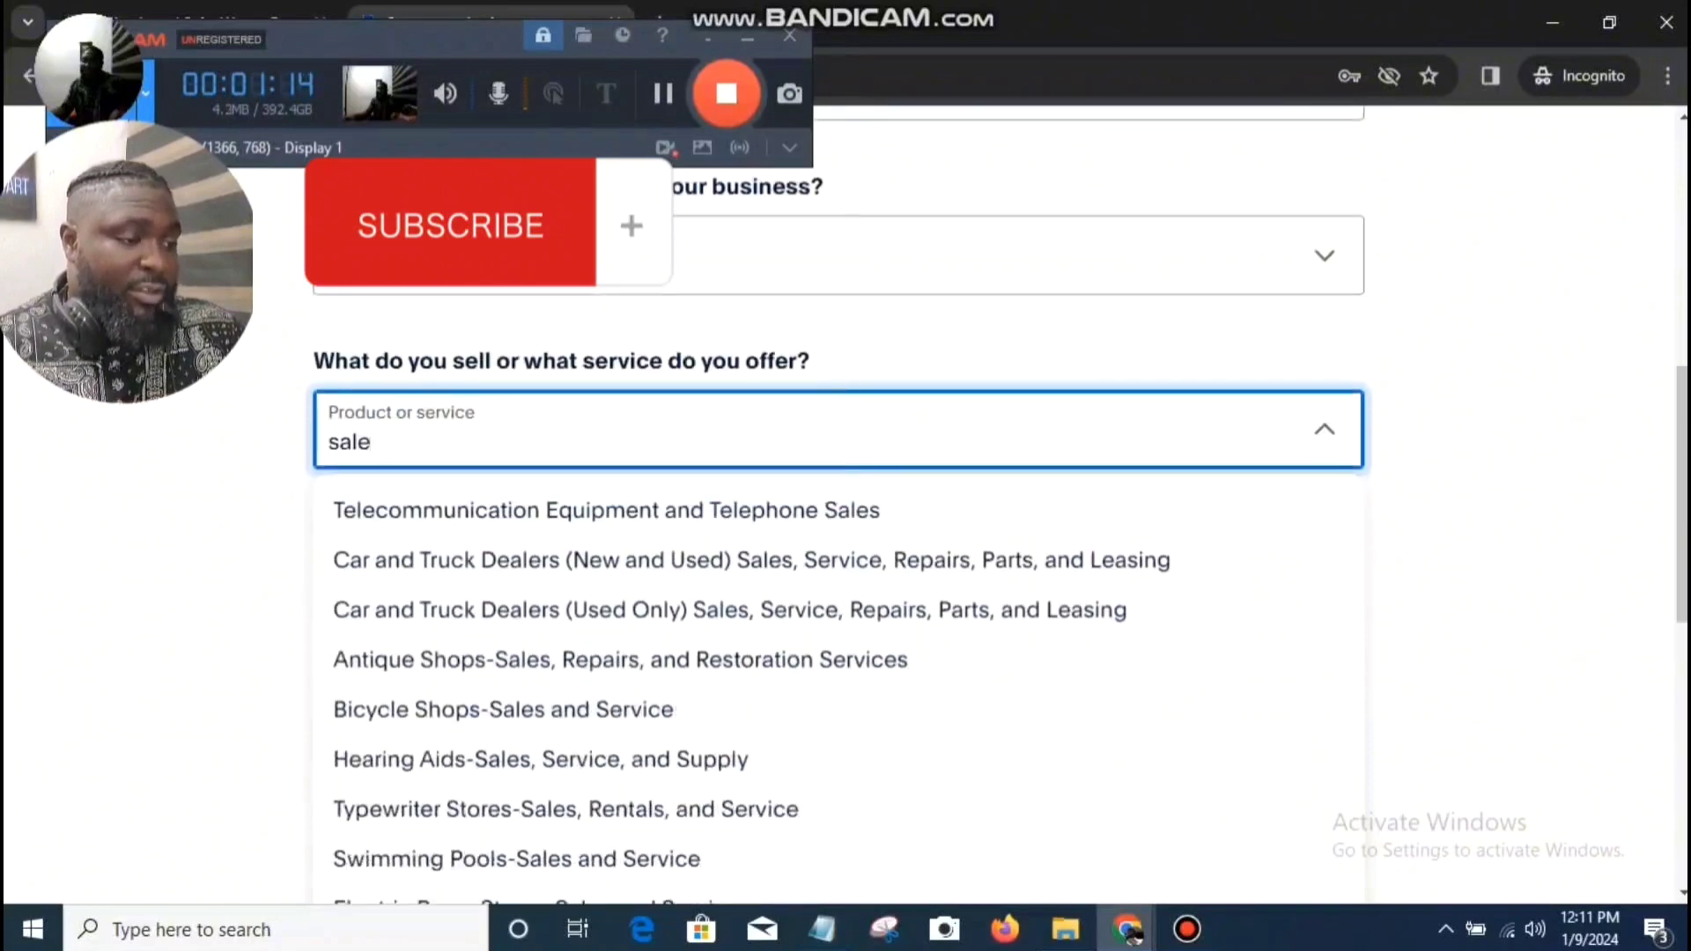
{"action": "scroll", "coordinate": [616, 701], "scroll_direction": "down", "scroll_amount": 3}
{"action": "scroll", "coordinate": [617, 702], "scroll_direction": "up", "scroll_amount": 7}
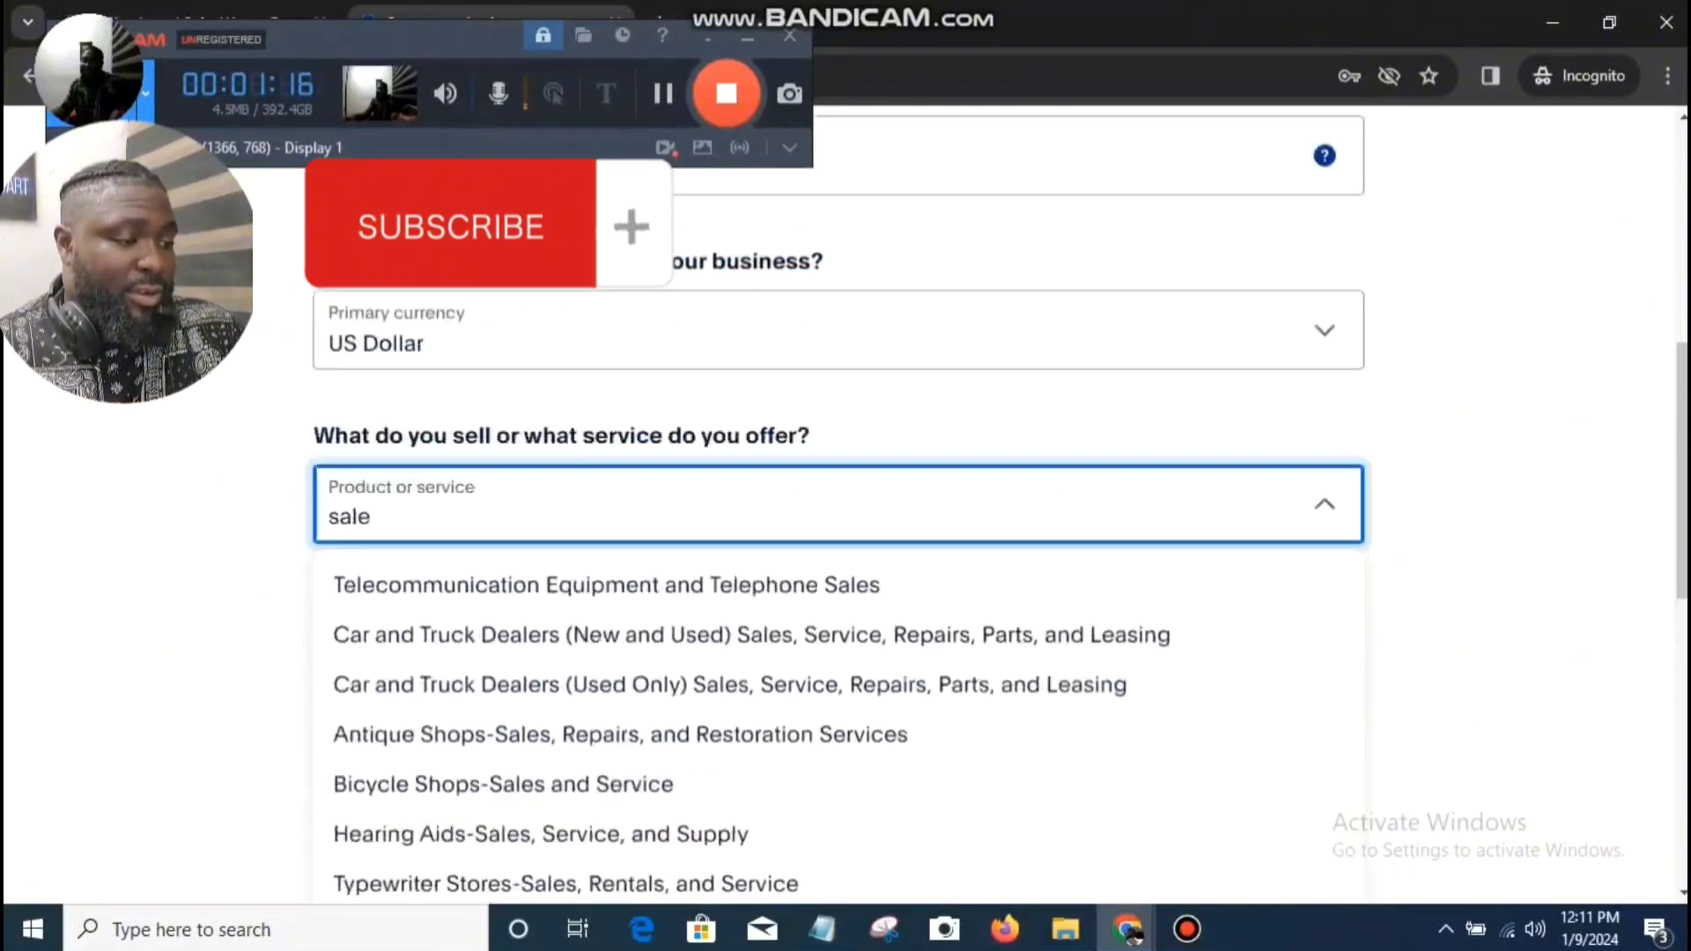
{"action": "key", "text": "BackSpace"}
{"action": "key", "text": "BackSpace"}
{"action": "key", "text": "BackSpace"}
{"action": "key", "text": "BackSpace"}
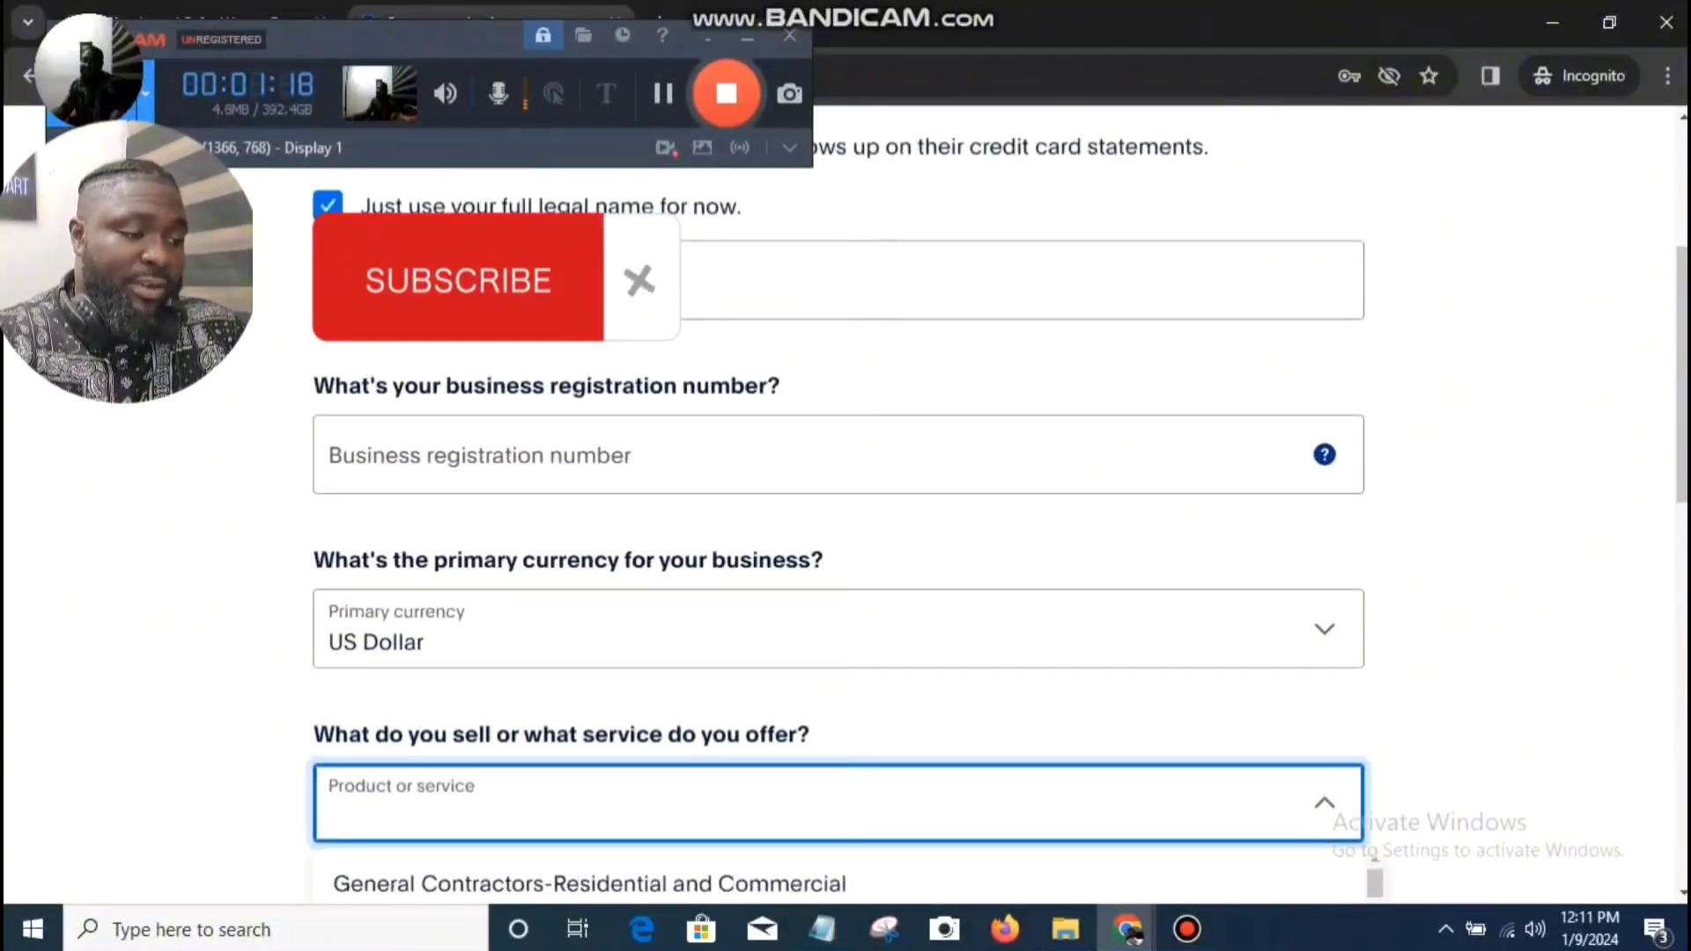
{"action": "type", "text": "marke"}
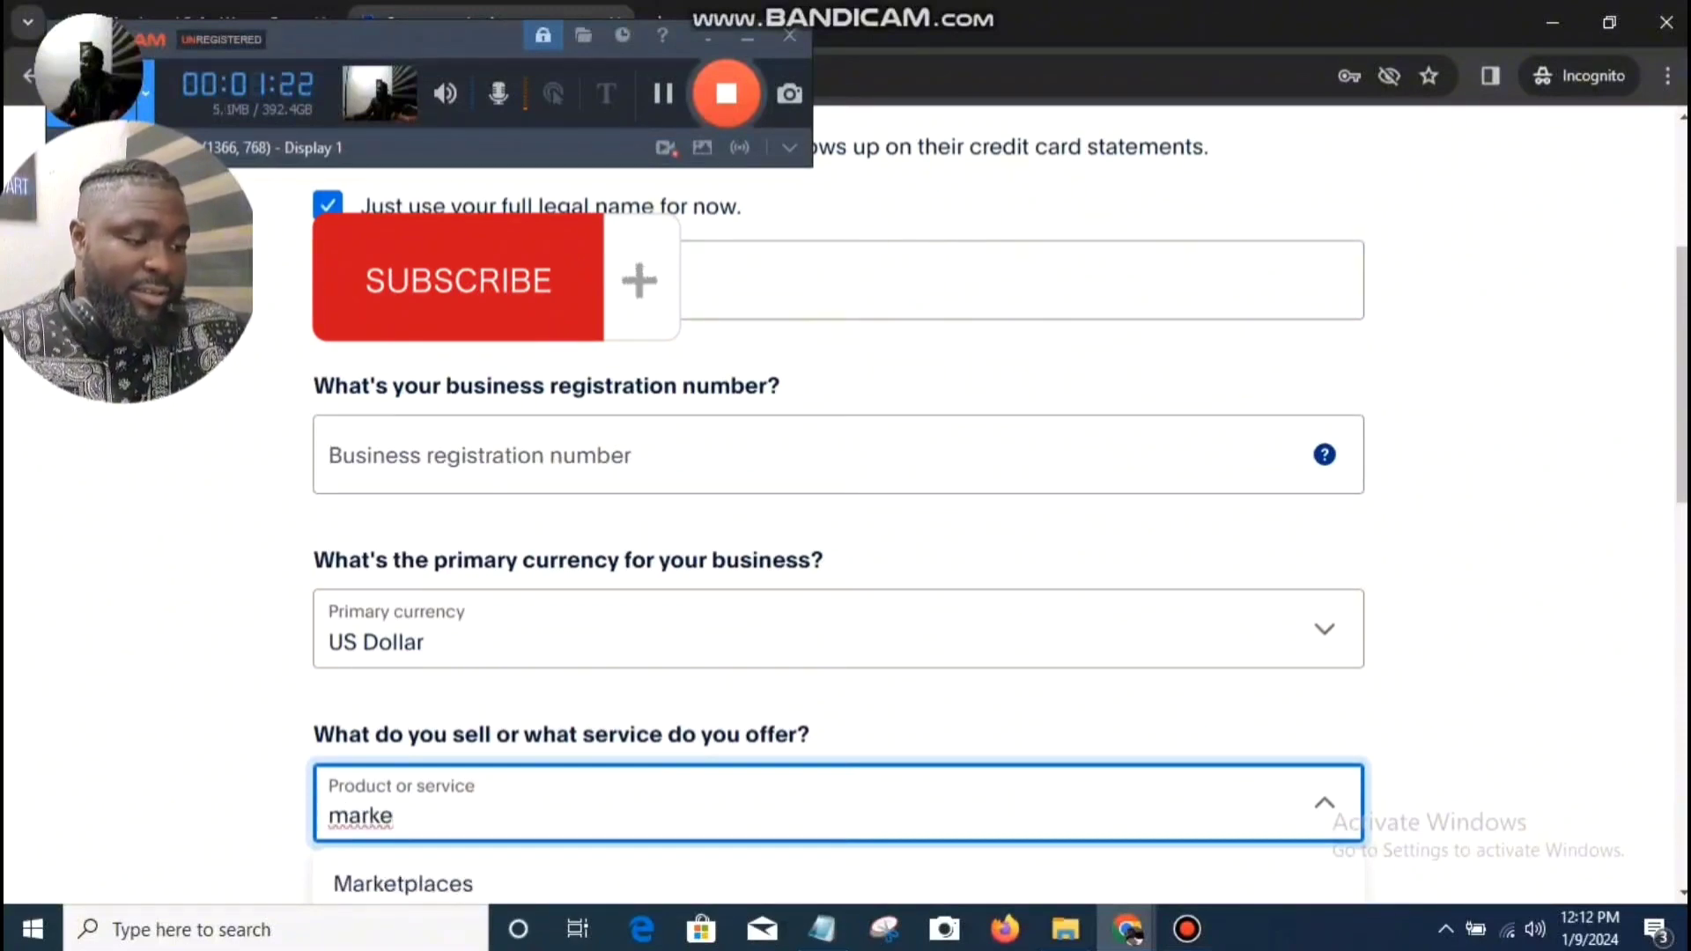
{"action": "scroll", "coordinate": [837, 529], "scroll_direction": "down", "scroll_amount": 2}
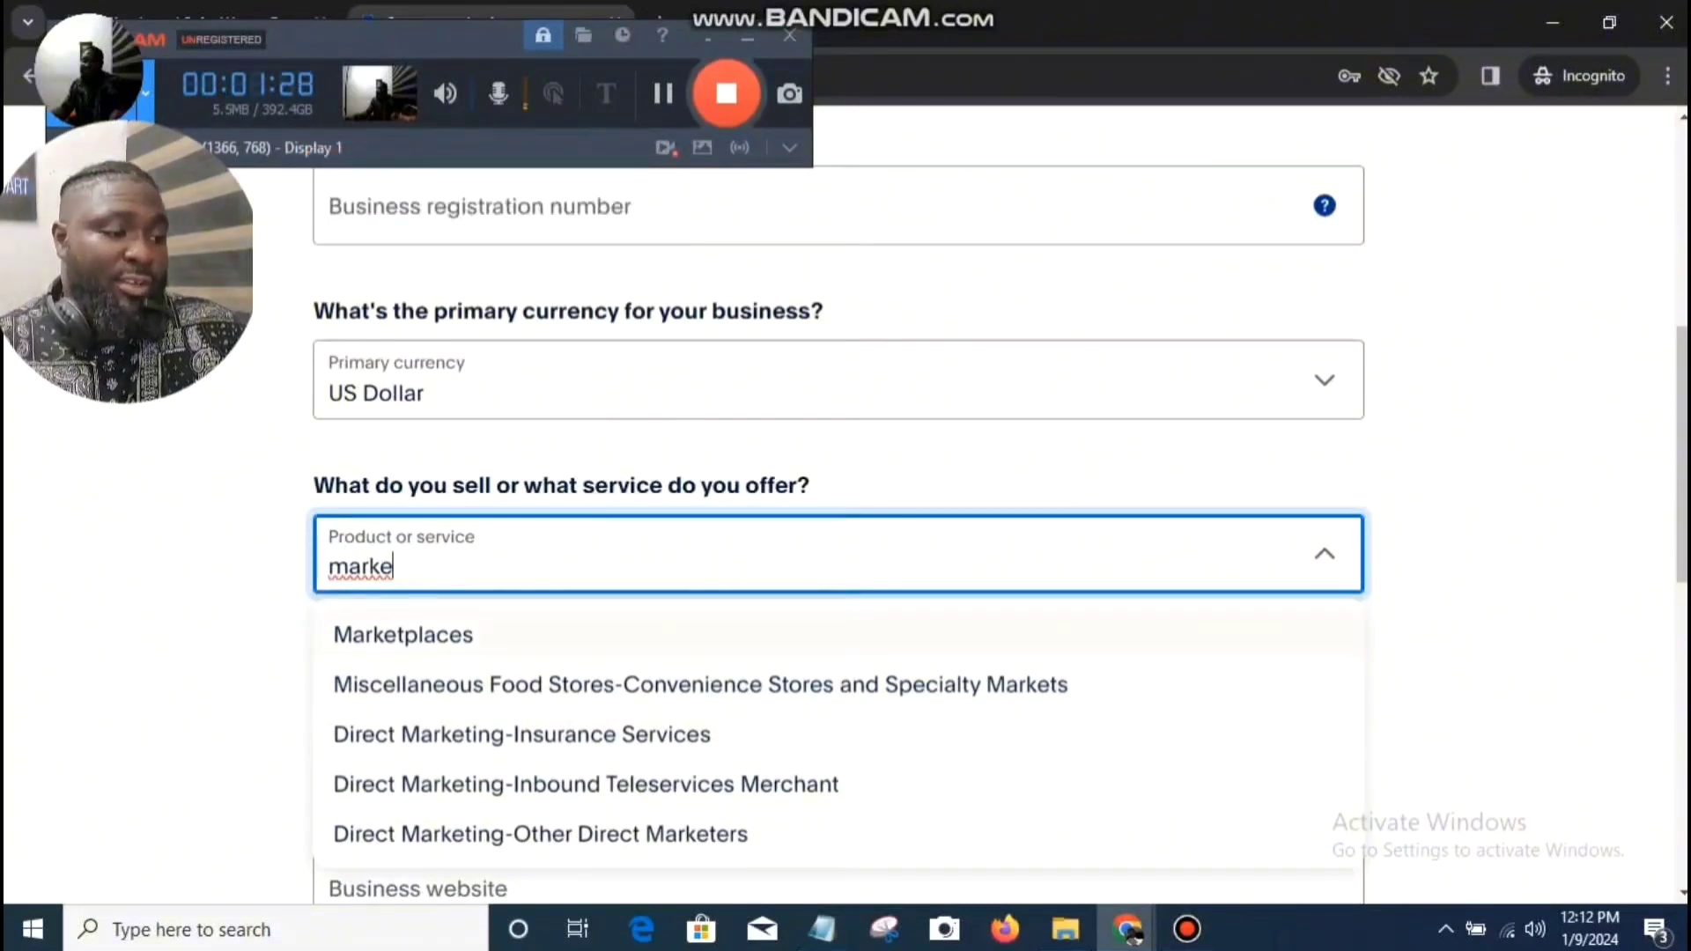
{"action": "key", "text": "Return"}
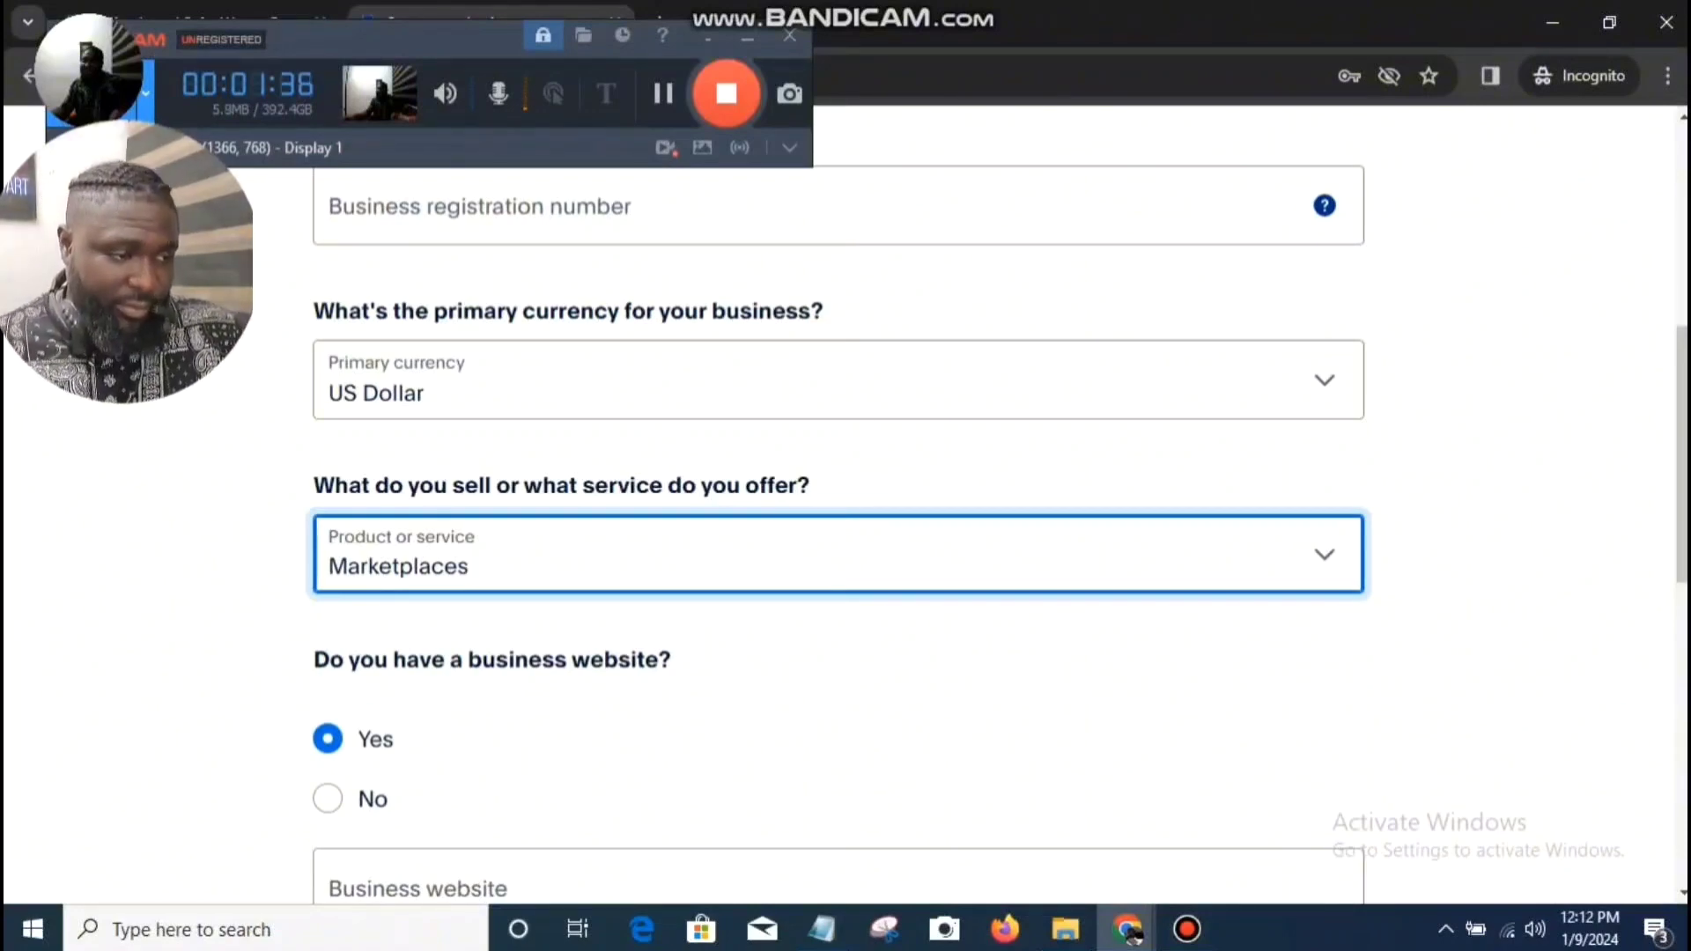
Step: Answer No to 'Do you have a business website?'
{"action": "scroll", "coordinate": [837, 529], "scroll_direction": "down", "scroll_amount": 2}
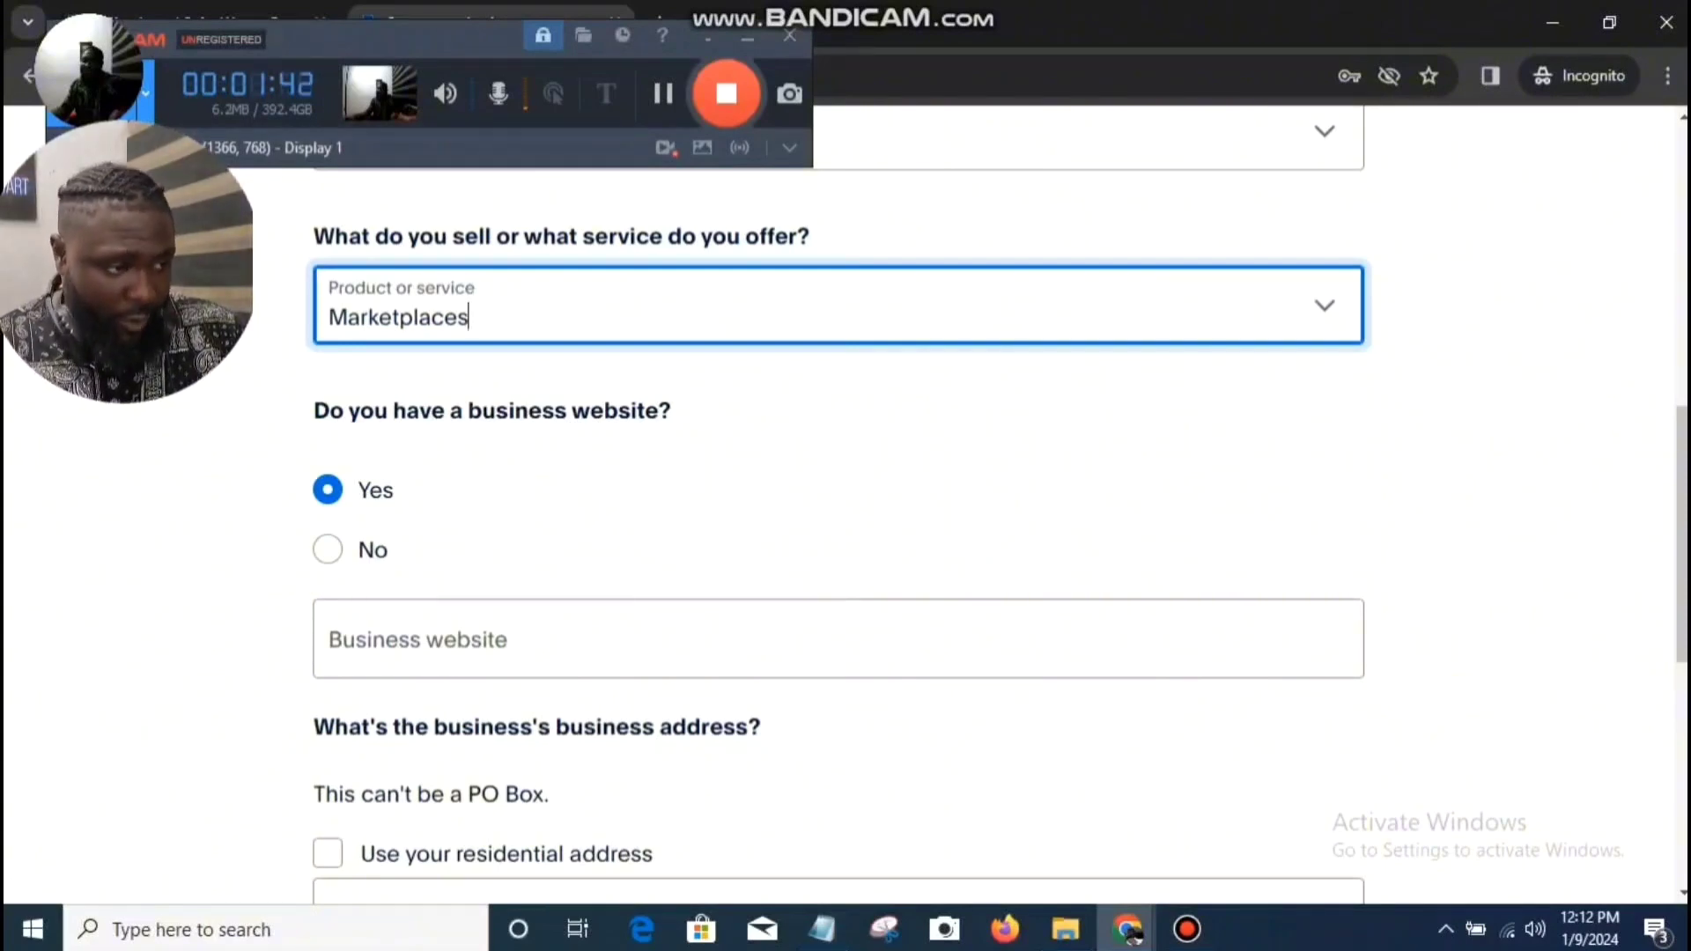
{"action": "left_click", "coordinate": [328, 551]}
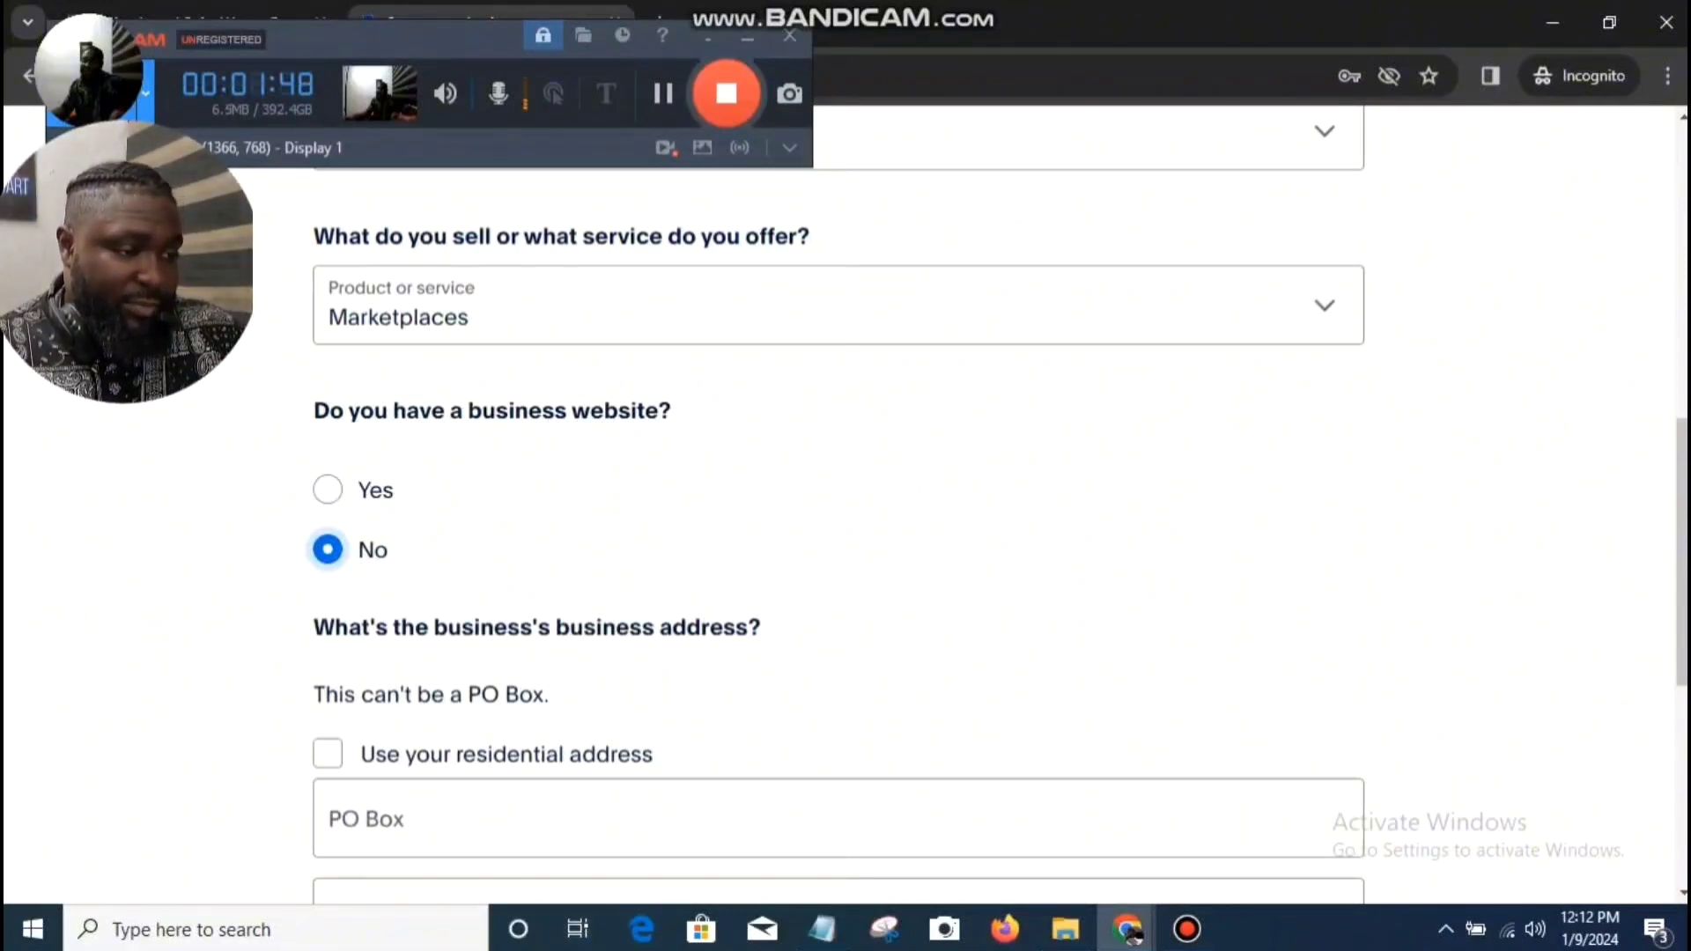
{"action": "scroll", "coordinate": [839, 503], "scroll_direction": "down", "scroll_amount": 3}
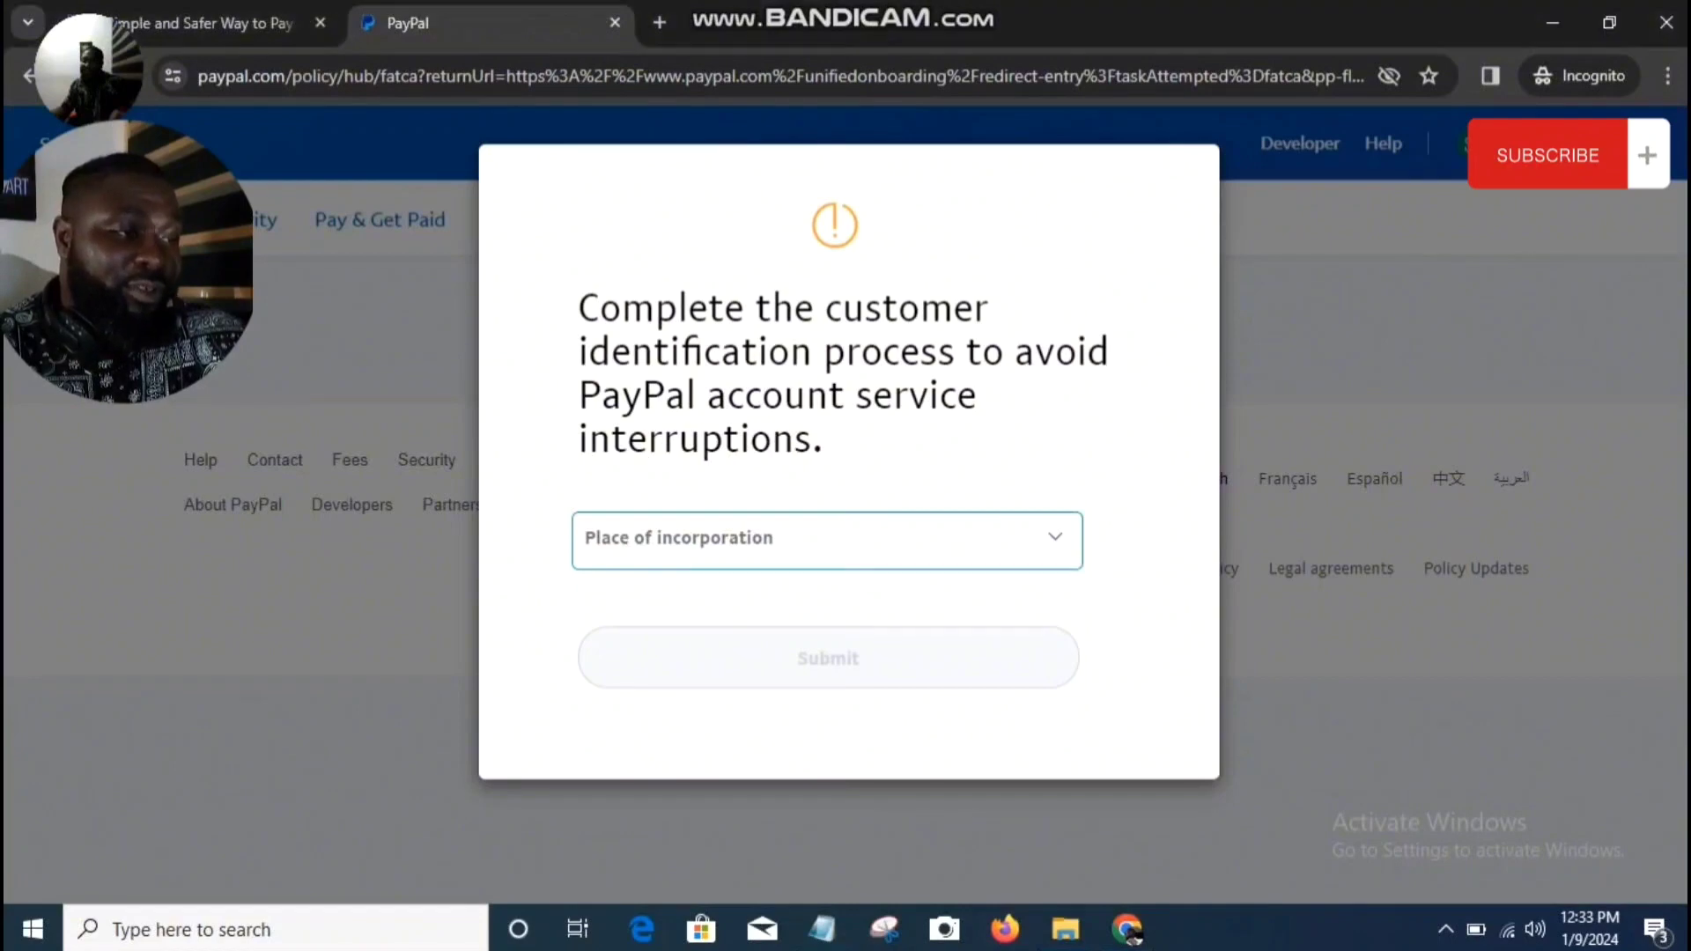
Step: Choose Nigeria as the place of incorporation and submit it
{"action": "key", "text": "space"}
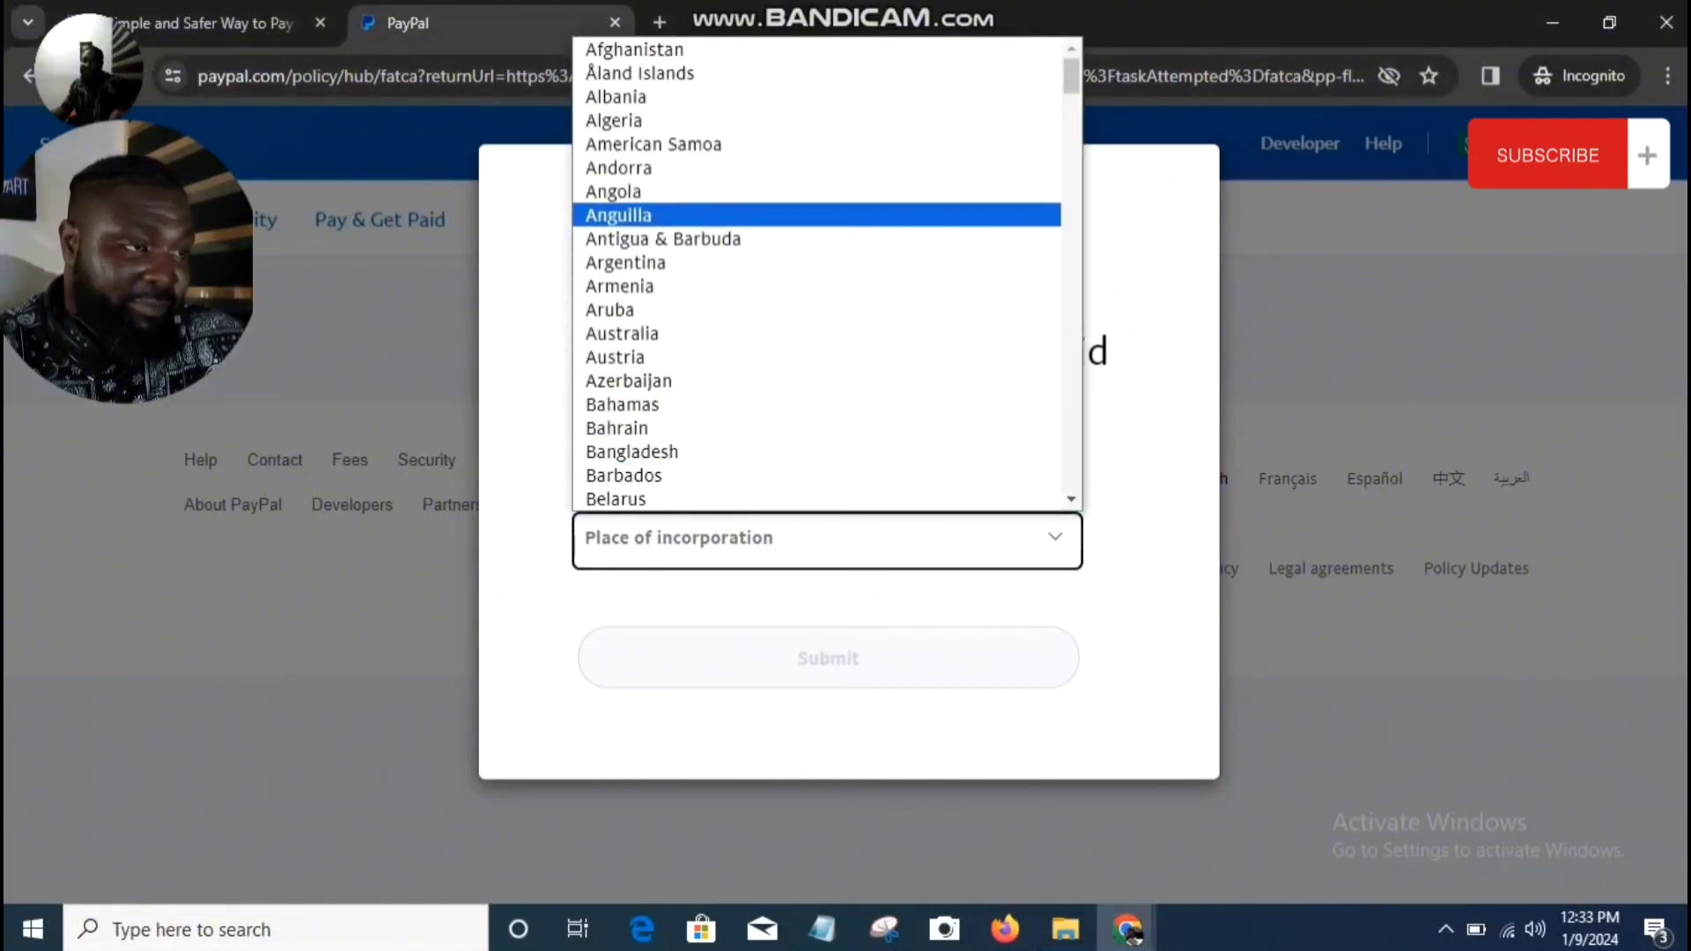
{"action": "scroll", "coordinate": [819, 274], "scroll_direction": "down", "scroll_amount": 20}
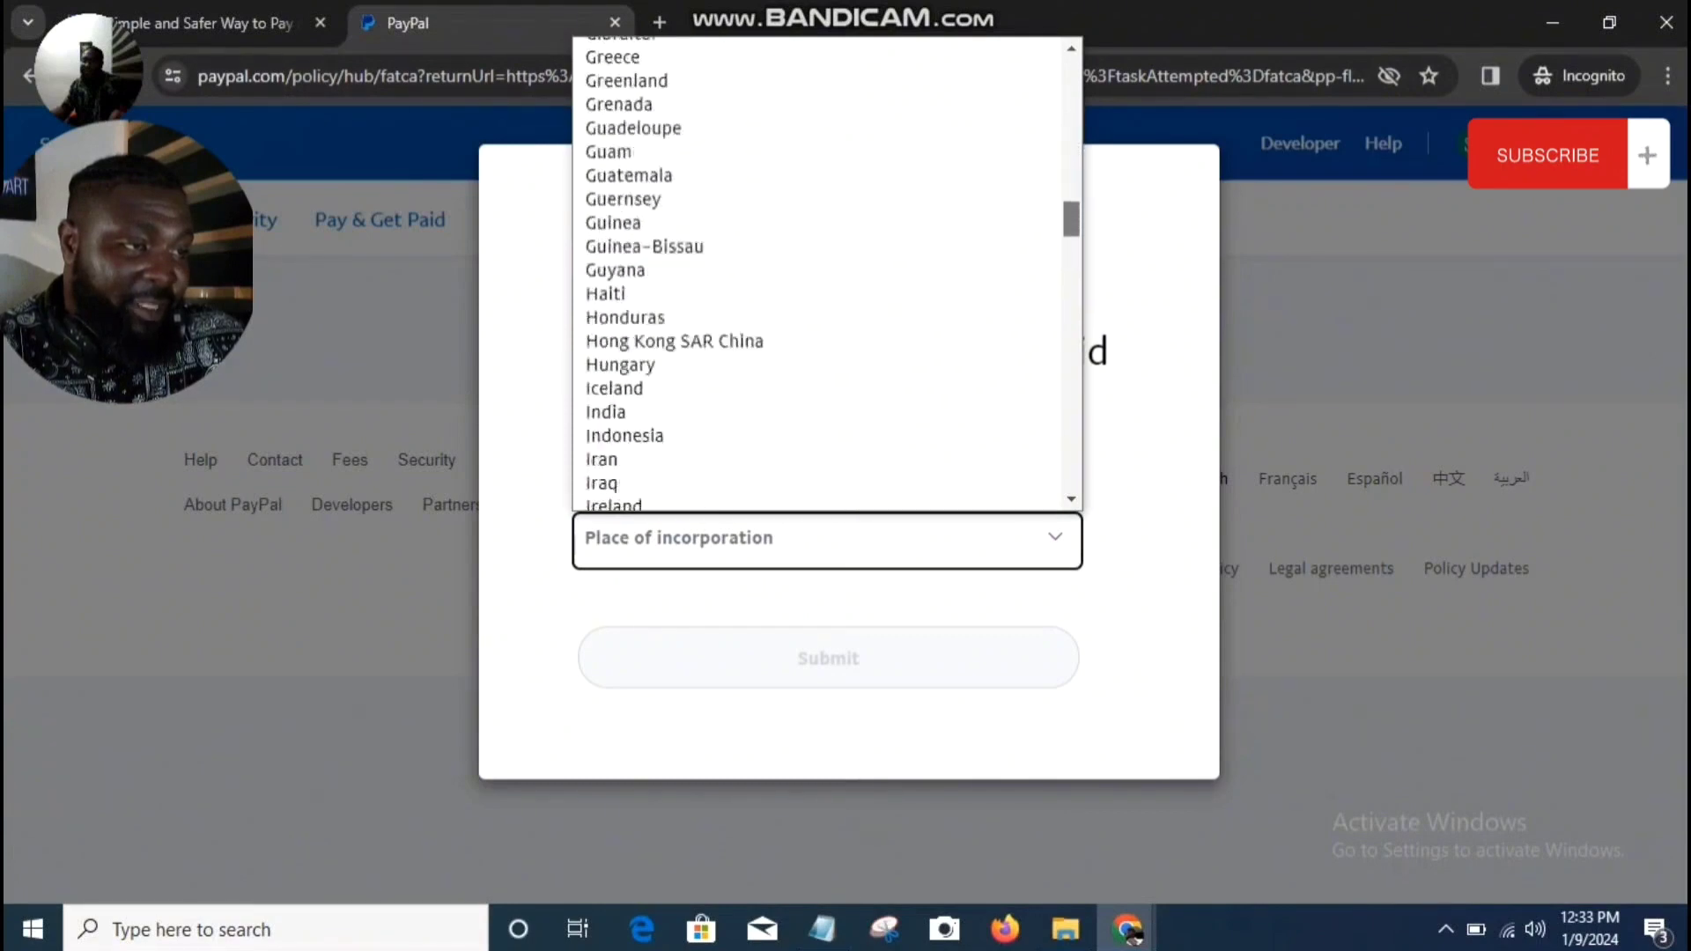
{"action": "scroll", "coordinate": [819, 274], "scroll_direction": "down", "scroll_amount": 15}
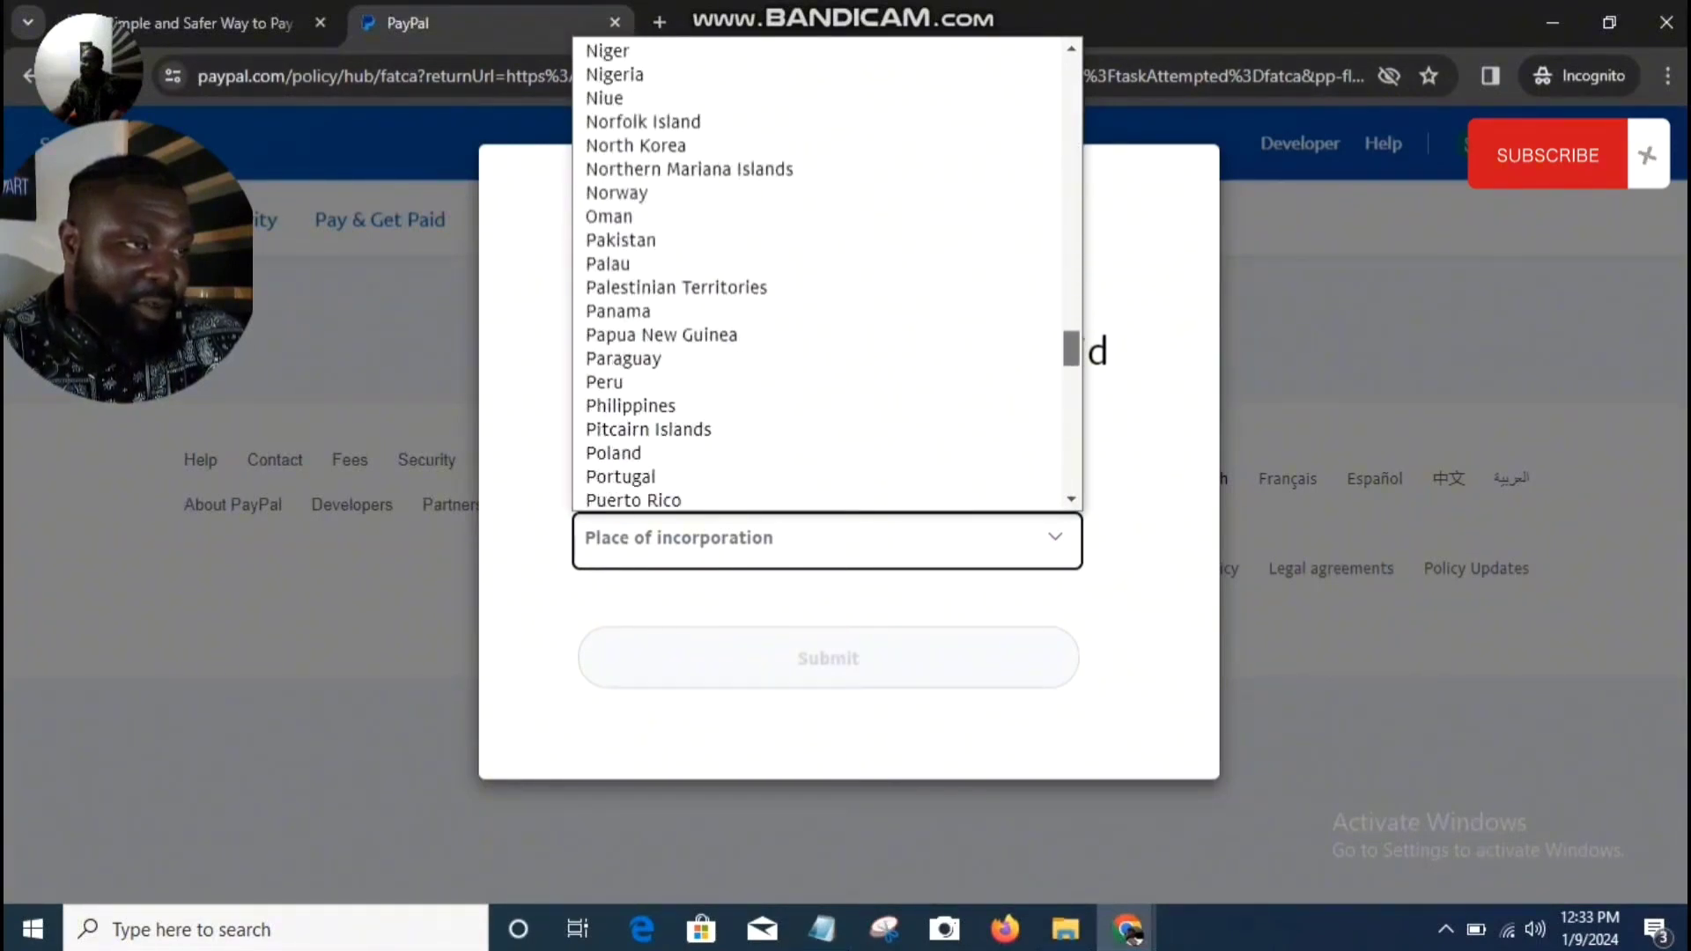
{"action": "left_click", "coordinate": [615, 75]}
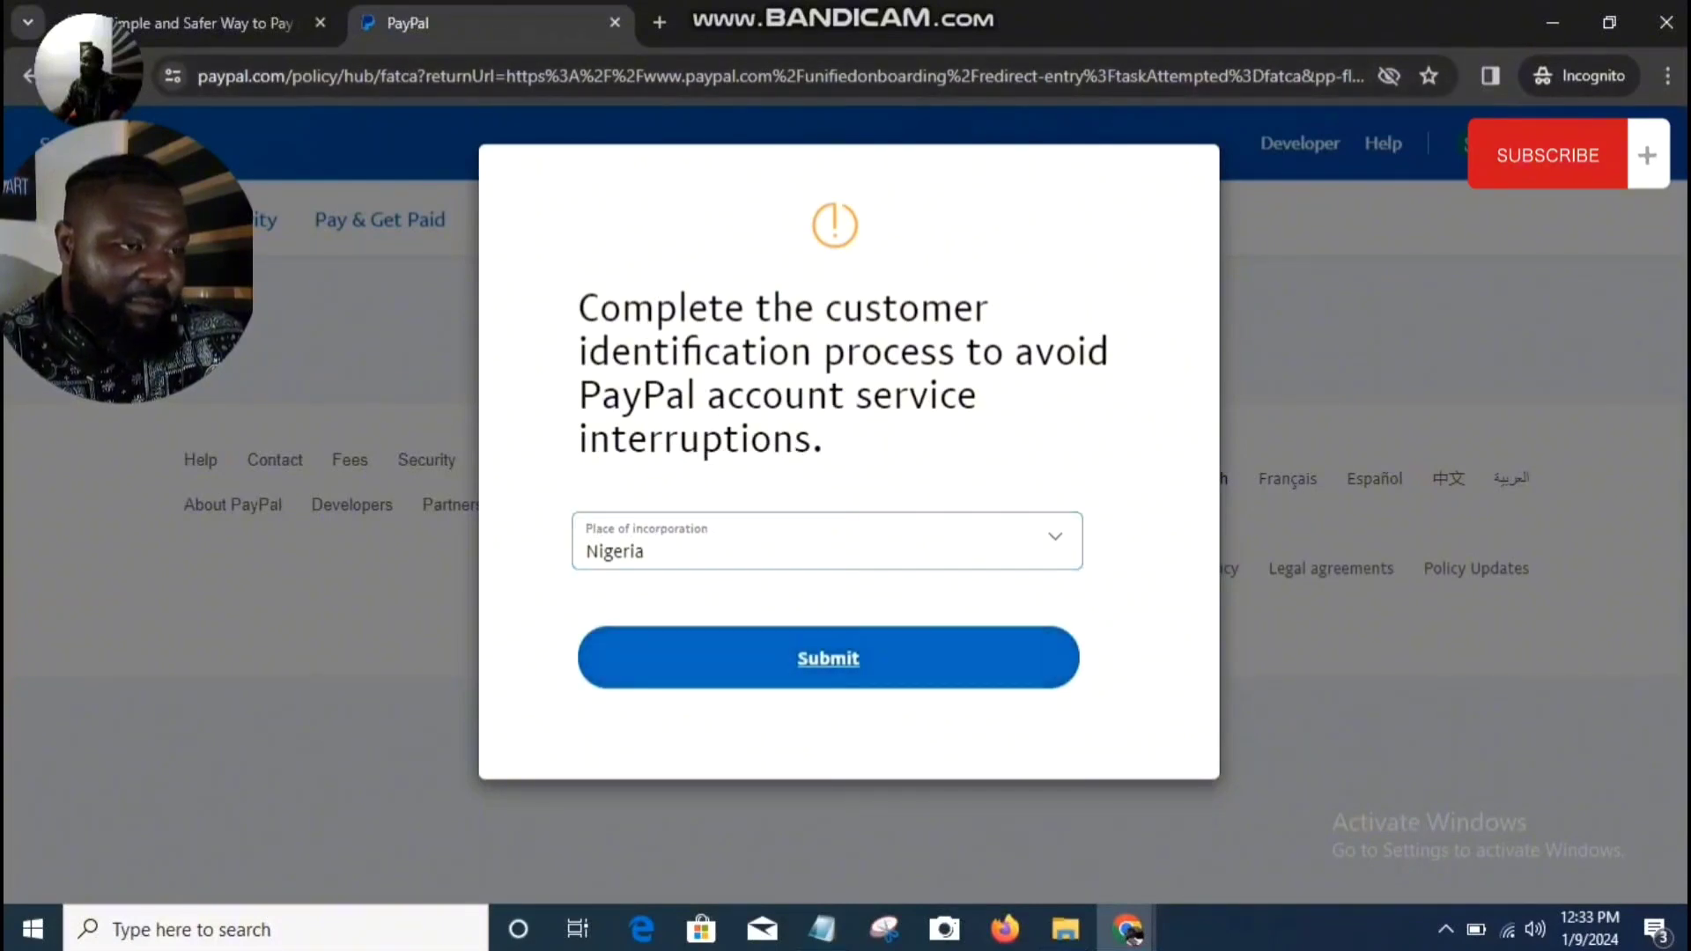
{"action": "left_click", "coordinate": [829, 658]}
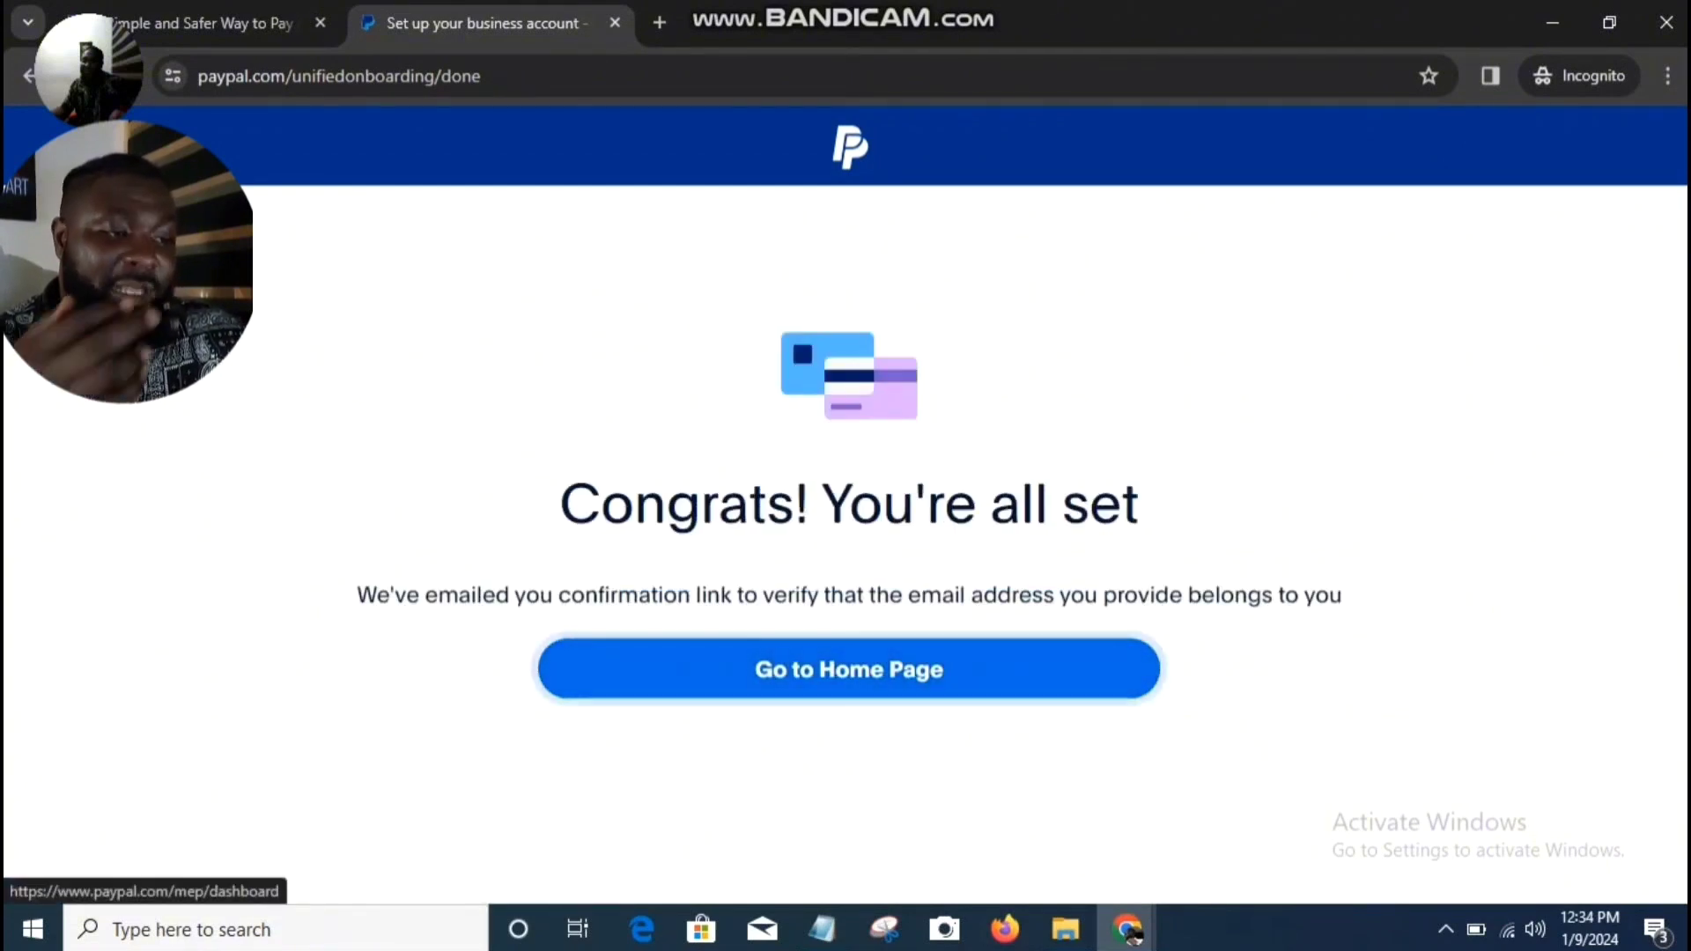
Step: Continue from the confirmation page to the business home dashboard via 'Go to Home Page'
{"action": "left_click", "coordinate": [850, 669]}
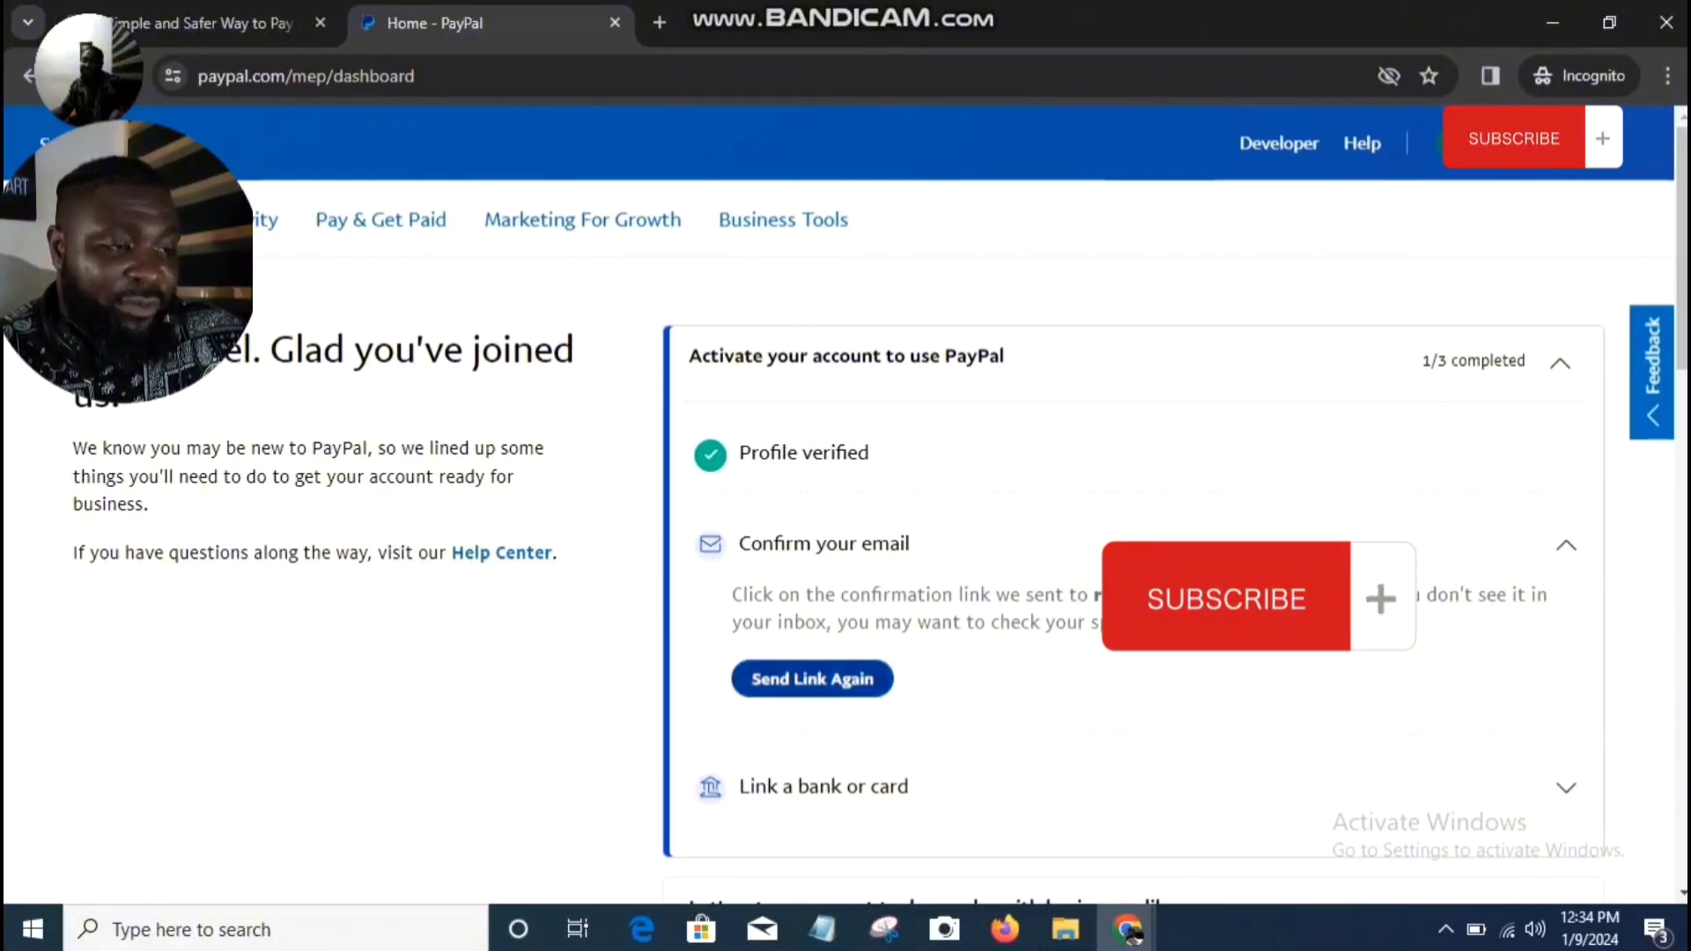
Step: From the dashboard's activation checklist, start 'Link a Card' under 'Link a bank or card'
{"action": "scroll", "coordinate": [968, 528], "scroll_direction": "down", "scroll_amount": 1}
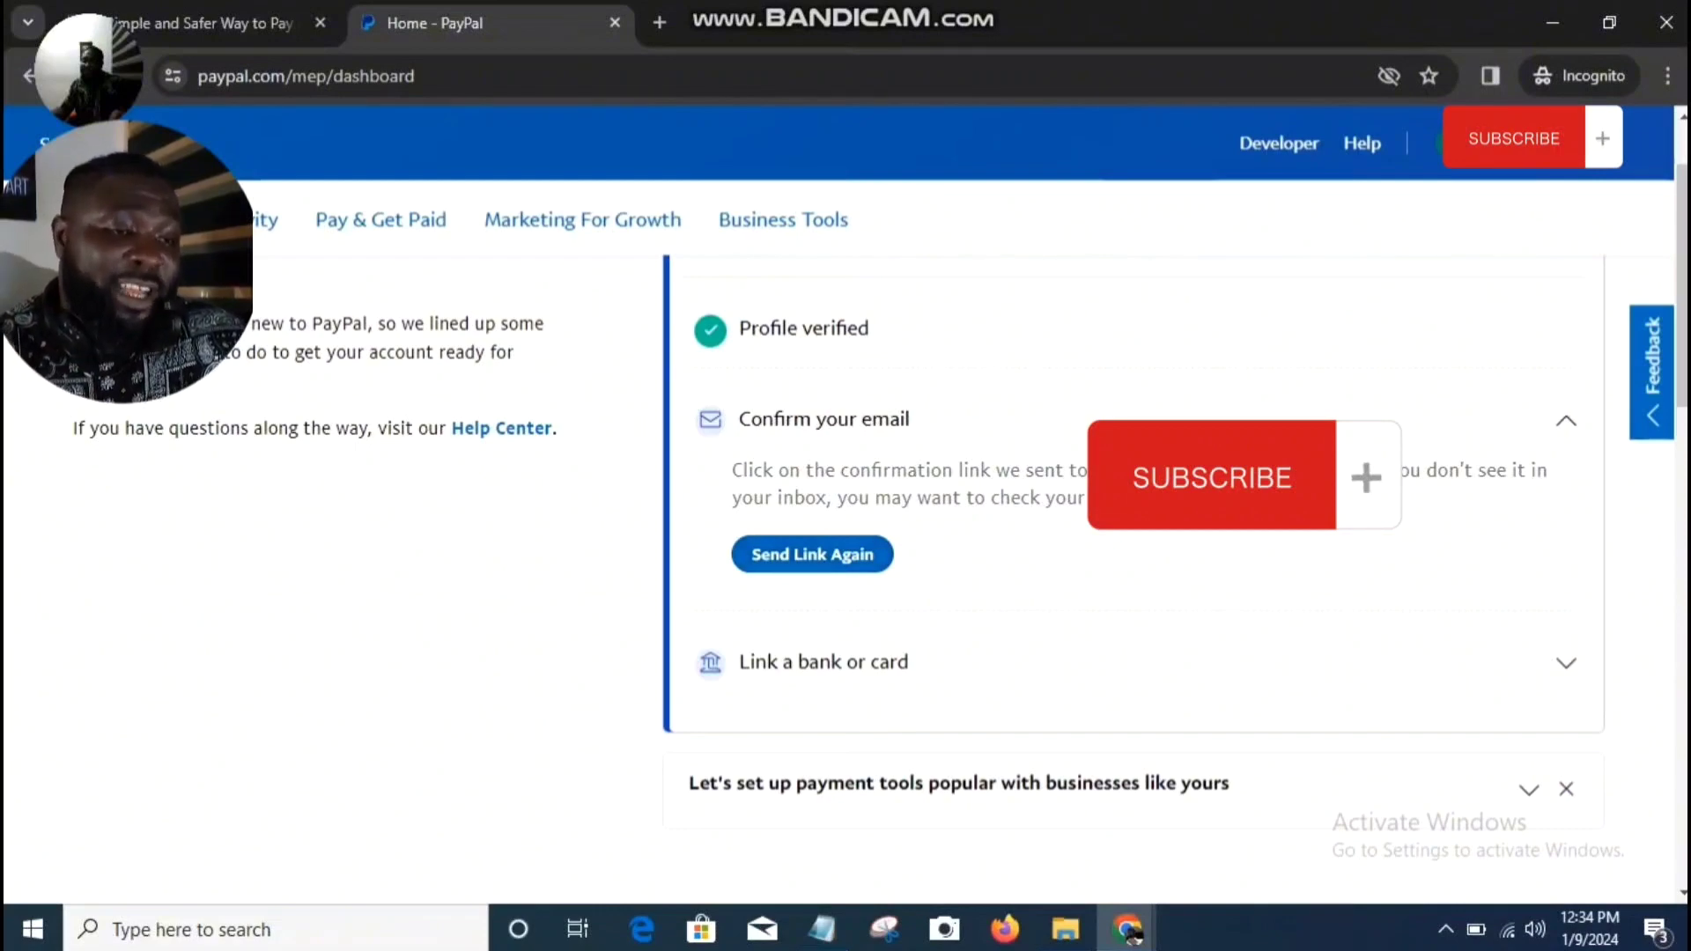
{"action": "scroll", "coordinate": [969, 529], "scroll_direction": "down", "scroll_amount": 2}
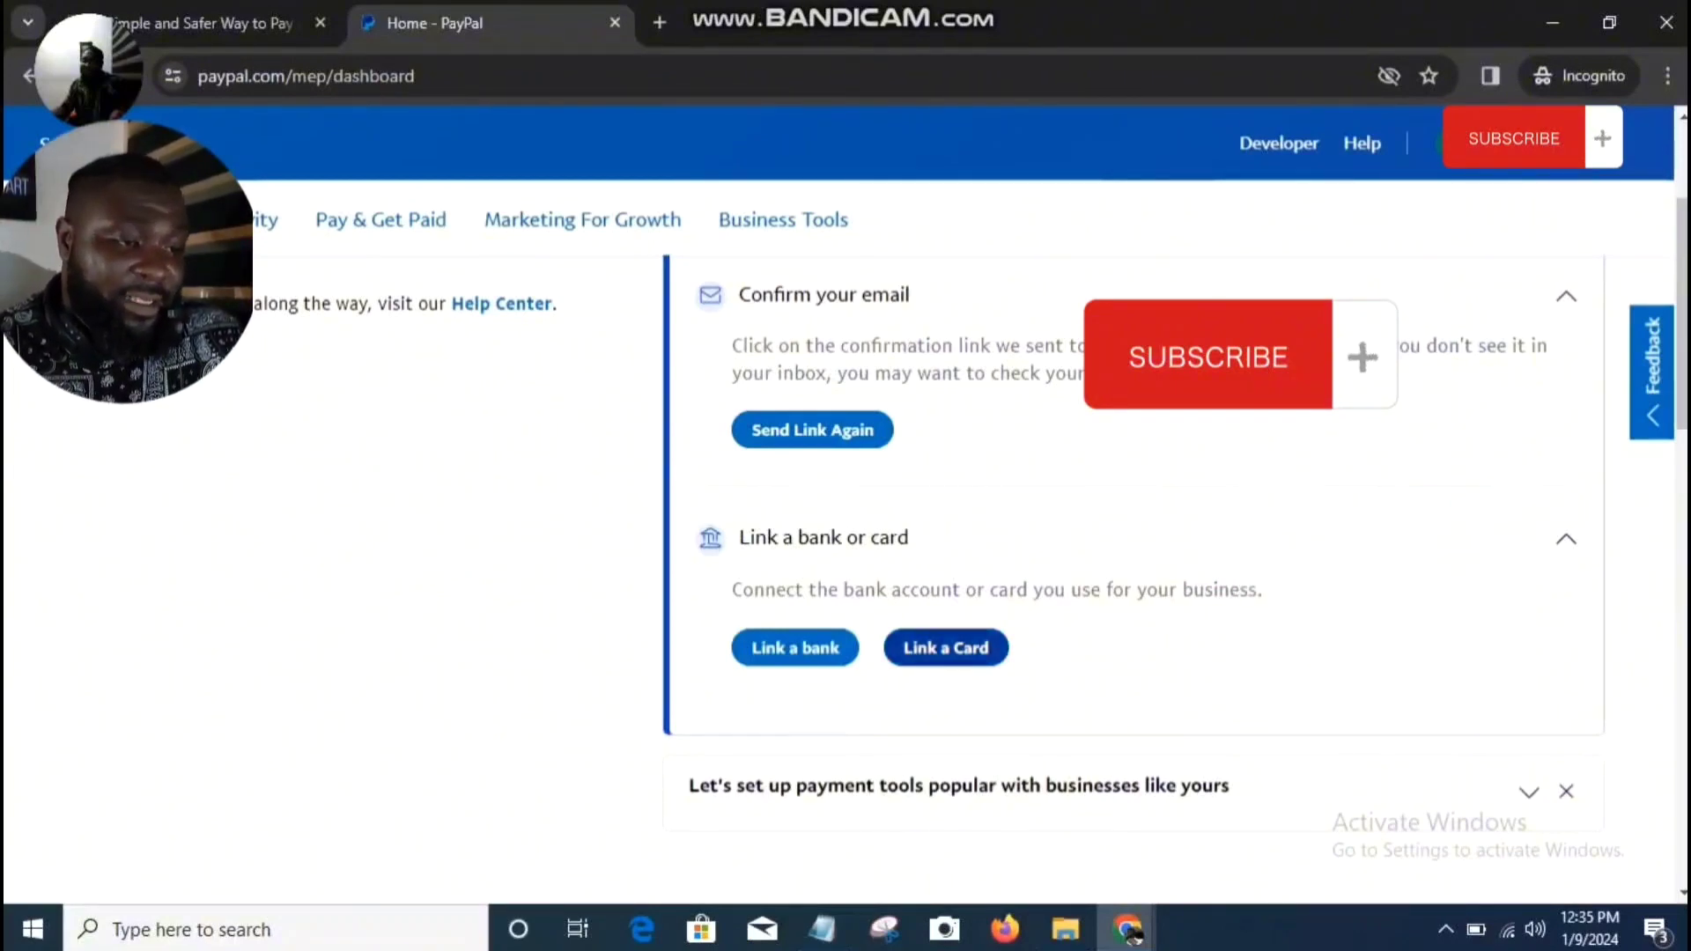
{"action": "left_click", "coordinate": [946, 647]}
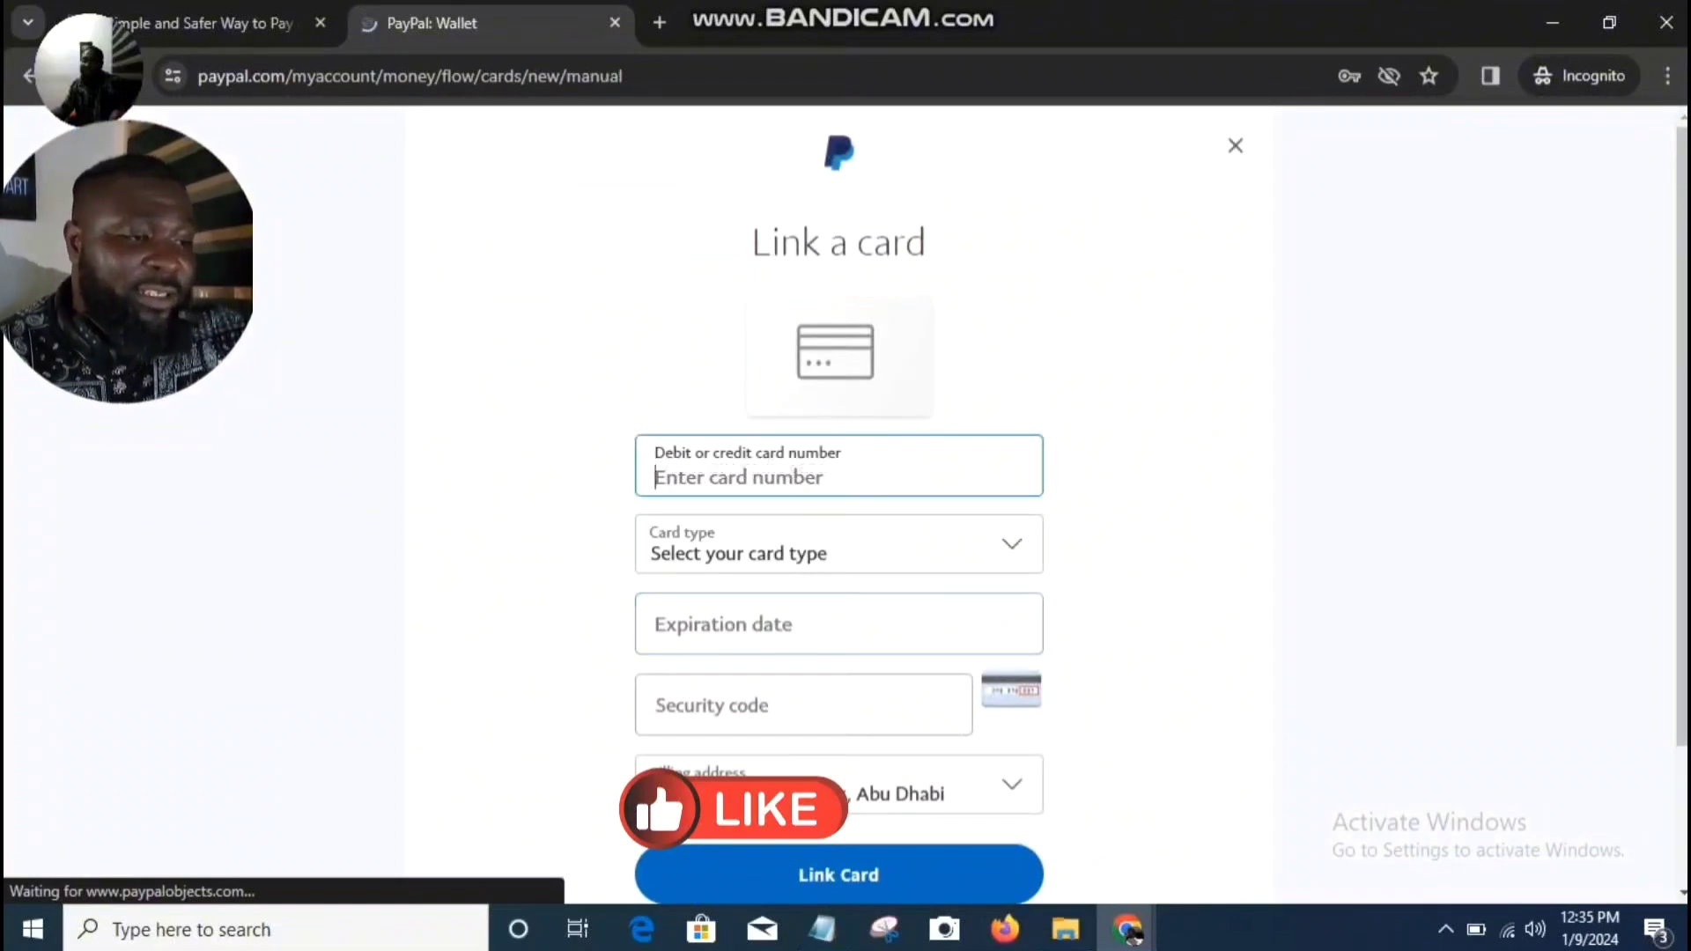
Step: Browse the card number suggestions and Card type options, leaving both empty
{"action": "key", "text": "Down"}
{"action": "key", "text": "Down"}
{"action": "key", "text": "Escape"}
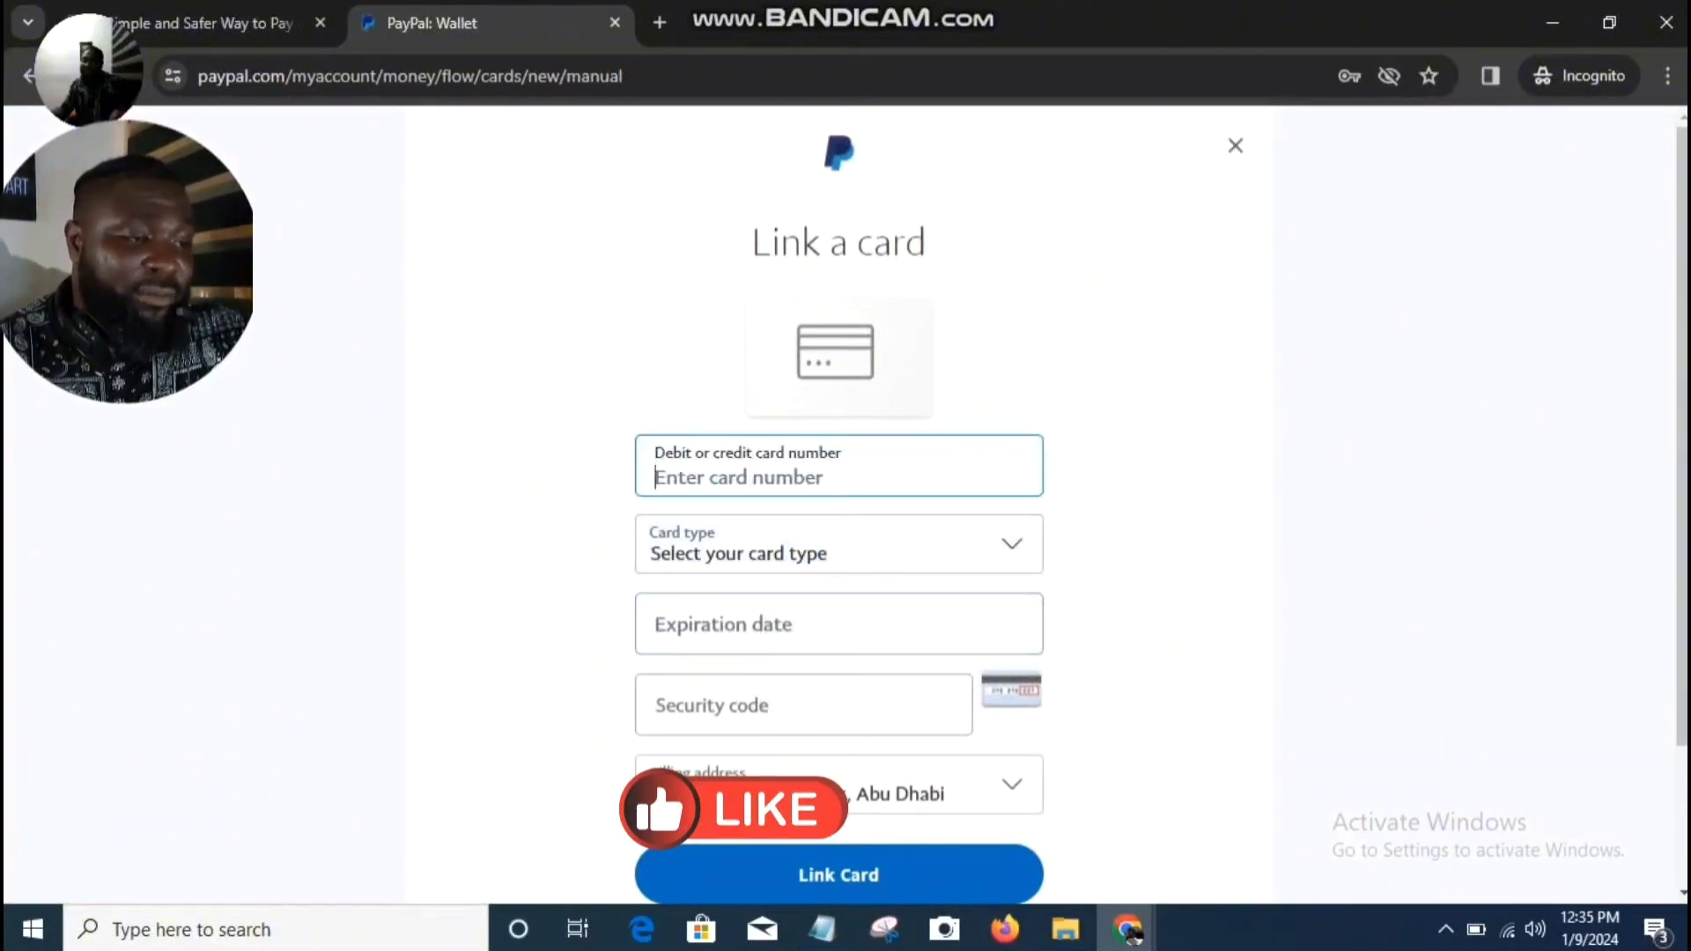
{"action": "key", "text": "Down"}
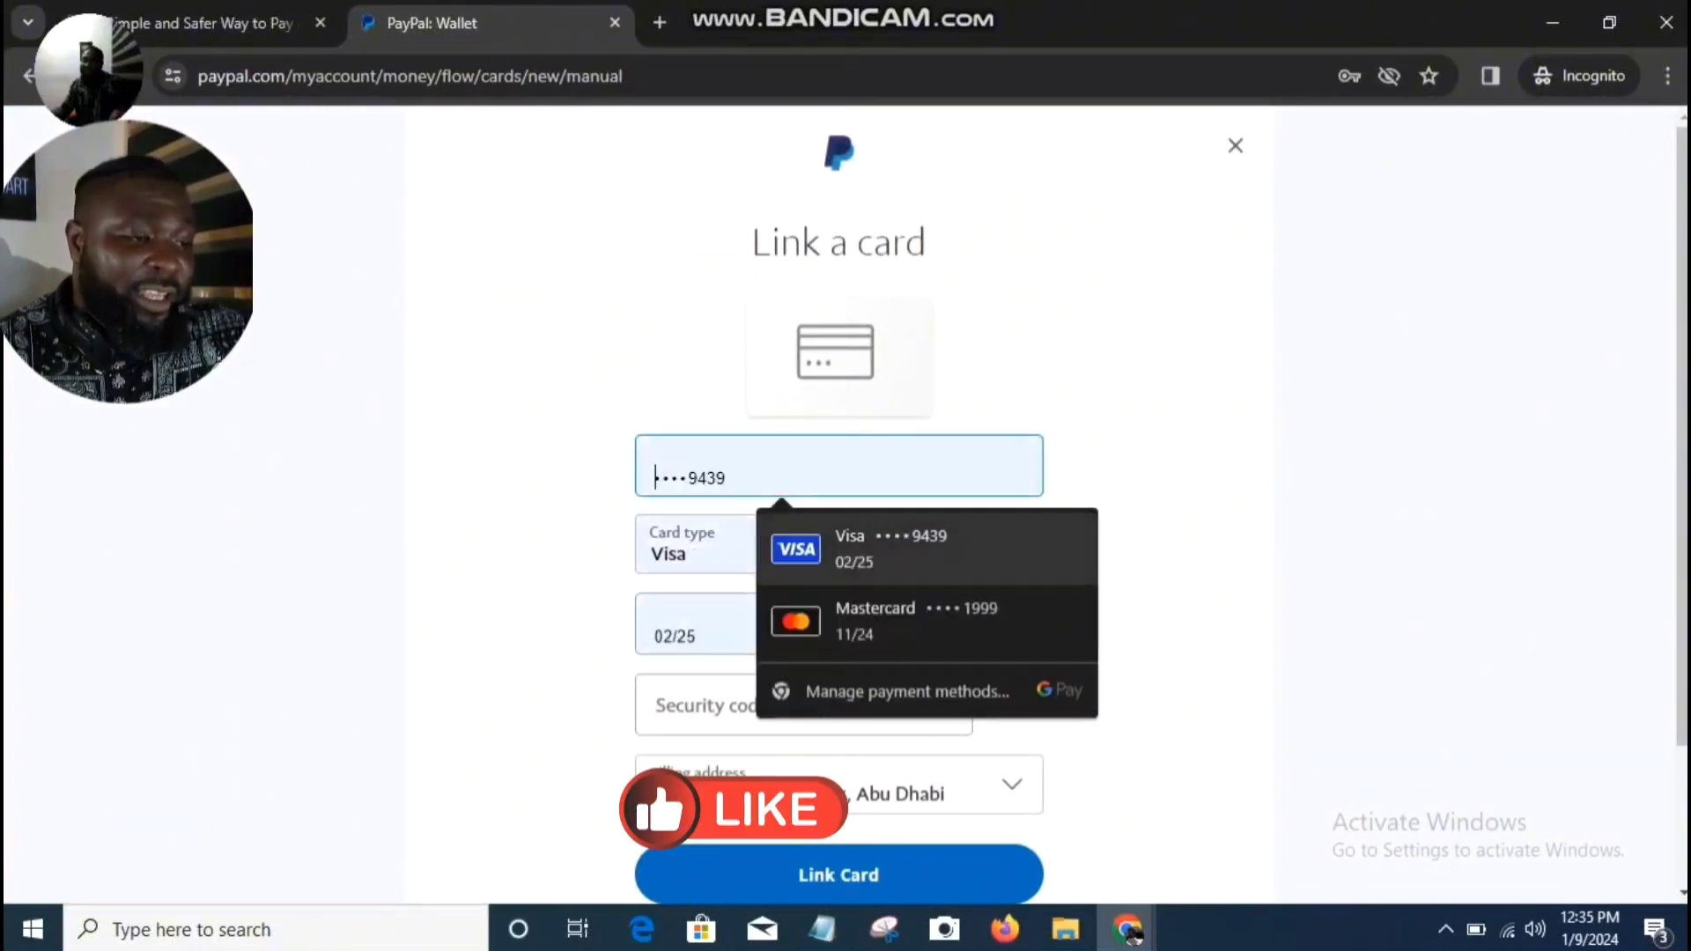
{"action": "key", "text": "Tab"}
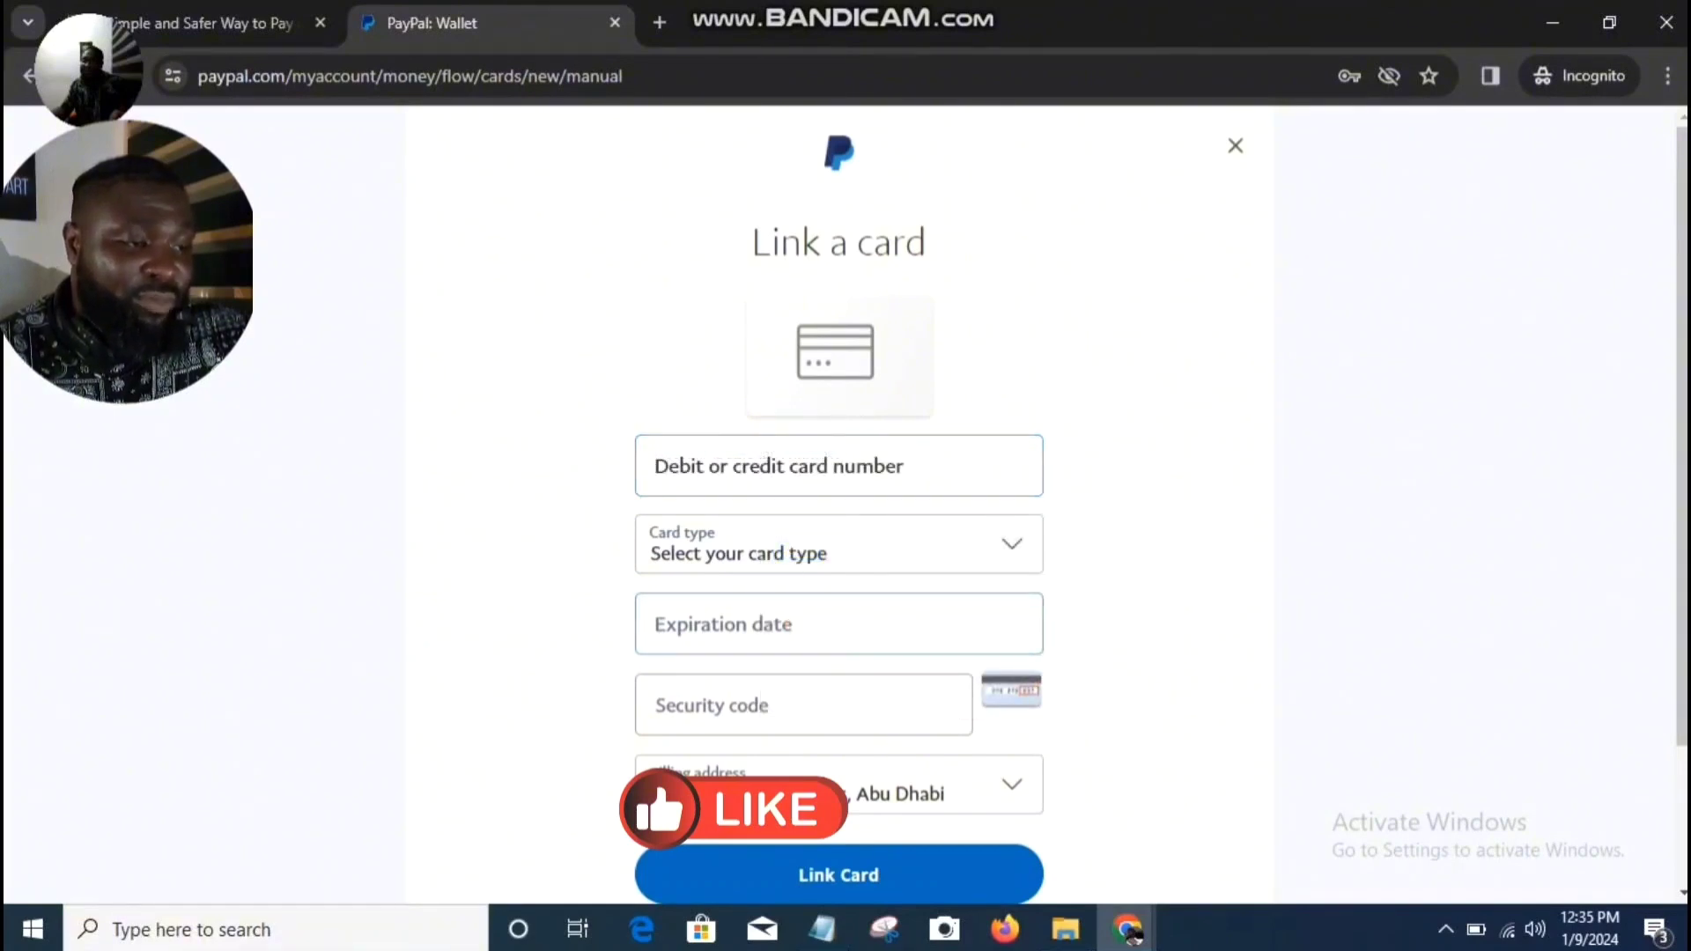
{"action": "key", "text": "alt+Down"}
{"action": "key", "text": "Down"}
{"action": "key", "text": "Down"}
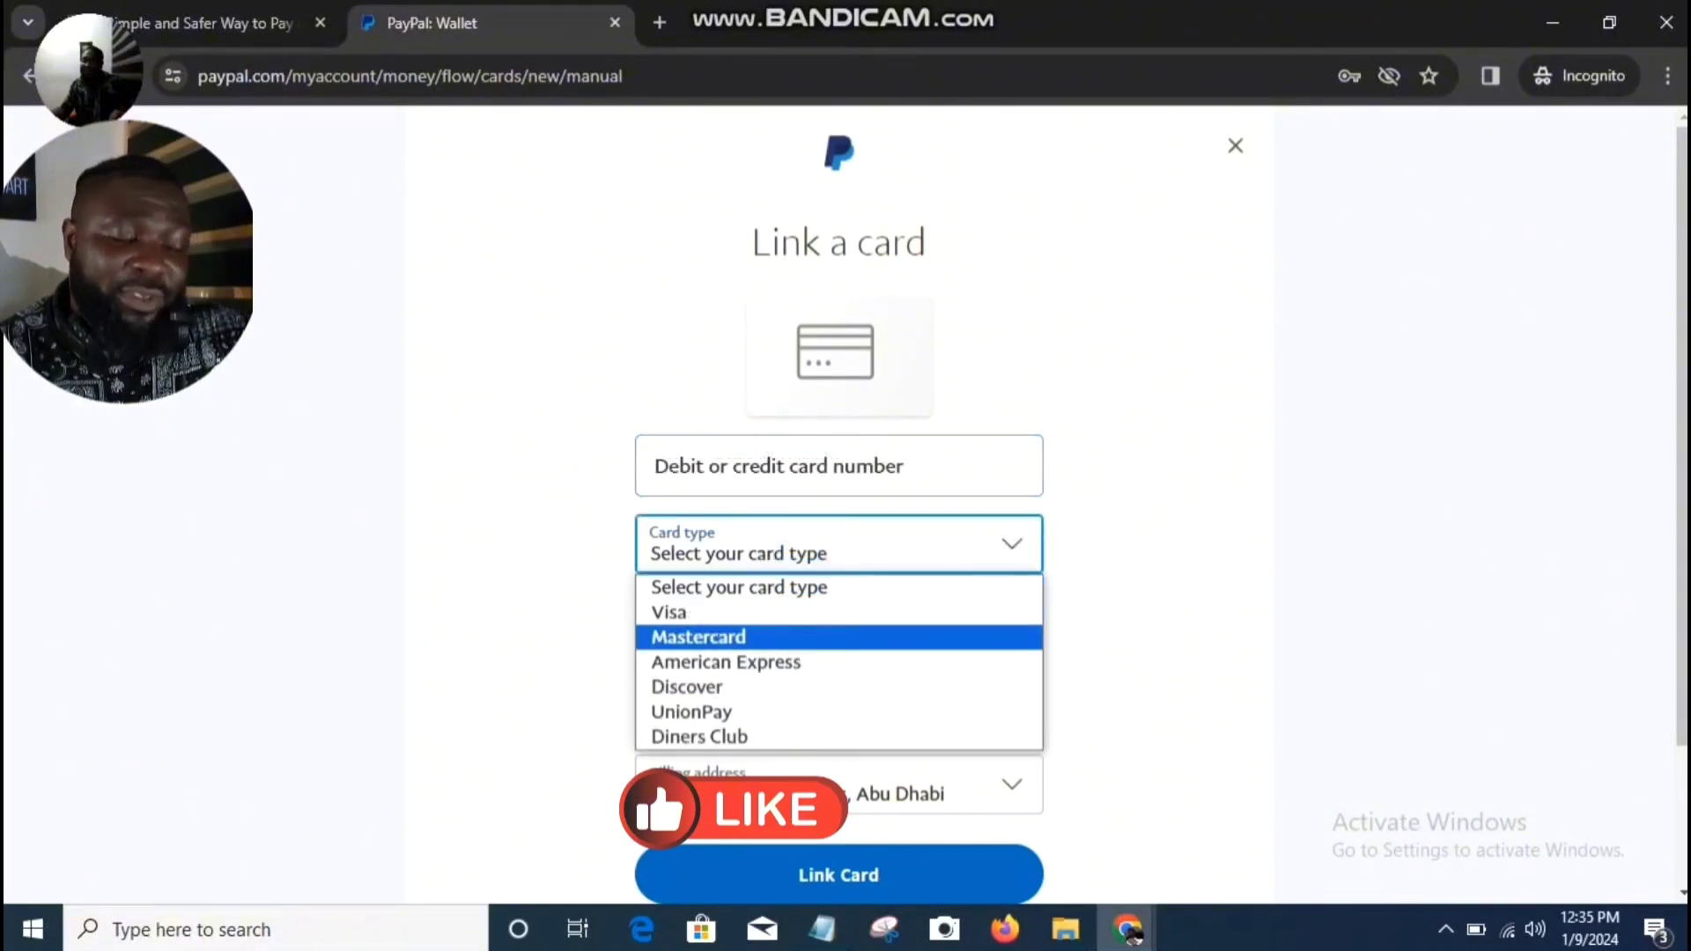
{"action": "key", "text": "Up"}
{"action": "key", "text": "Down"}
{"action": "key", "text": "Down"}
{"action": "key", "text": "Down"}
{"action": "key", "text": "Up"}
{"action": "key", "text": "Up"}
{"action": "key", "text": "Up"}
{"action": "key", "text": "Up"}
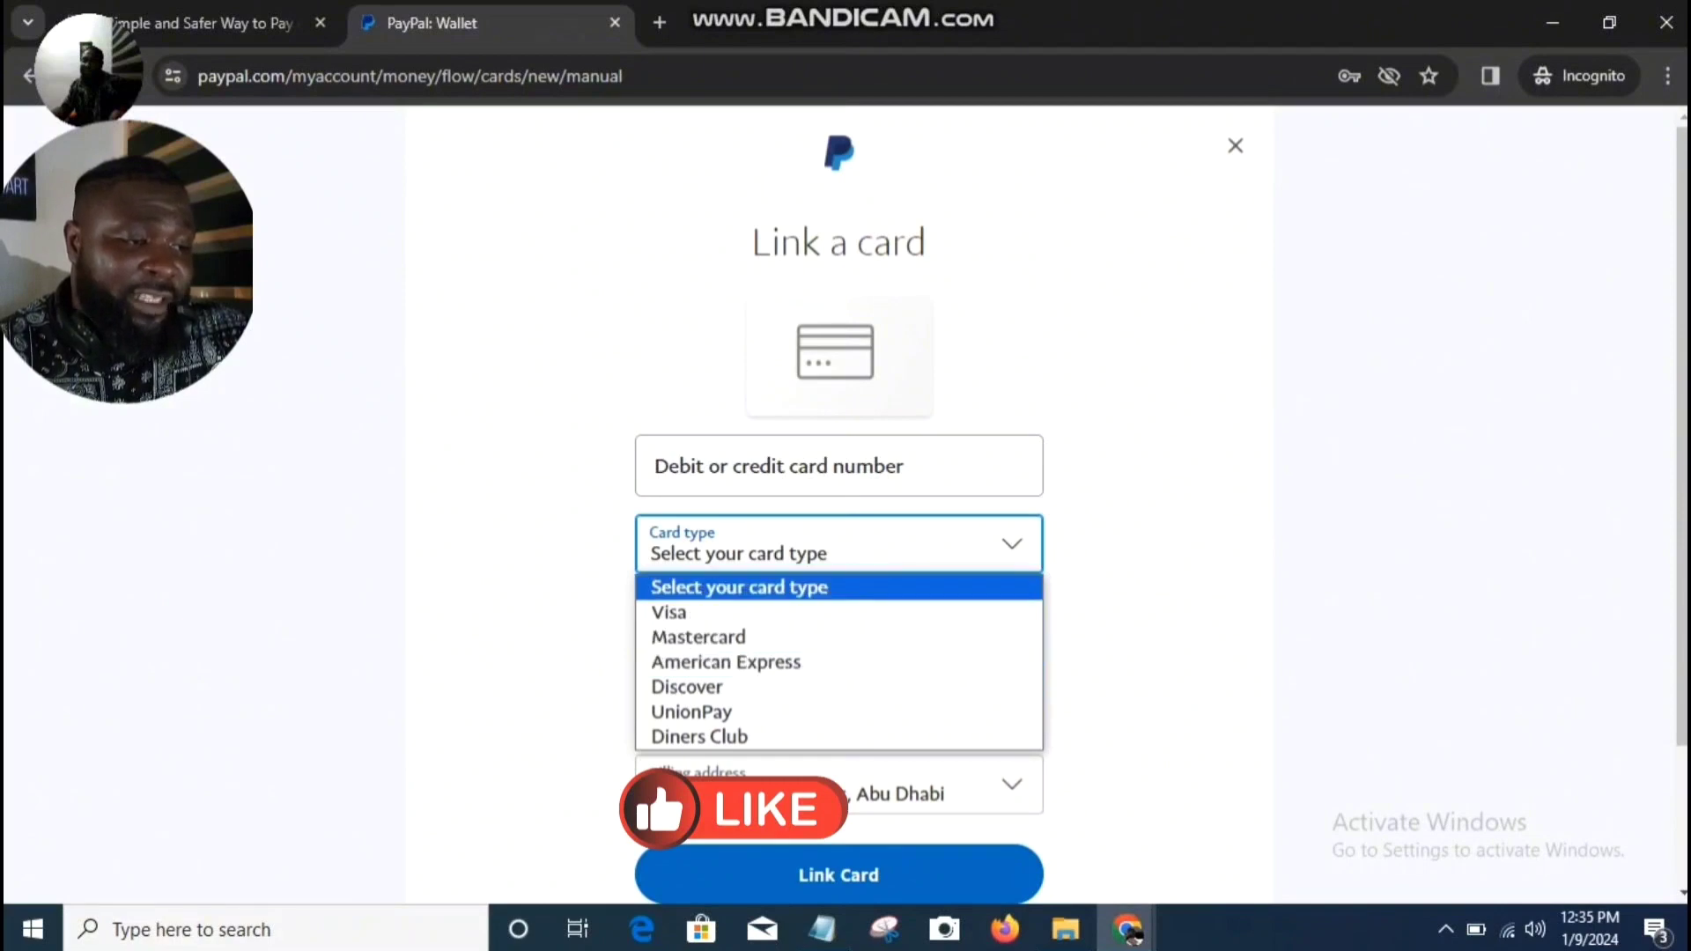
{"action": "key", "text": "Escape"}
Step: Inspect the Expiration date and Security code fields, then close the form unsaved
{"action": "left_click", "coordinate": [722, 624]}
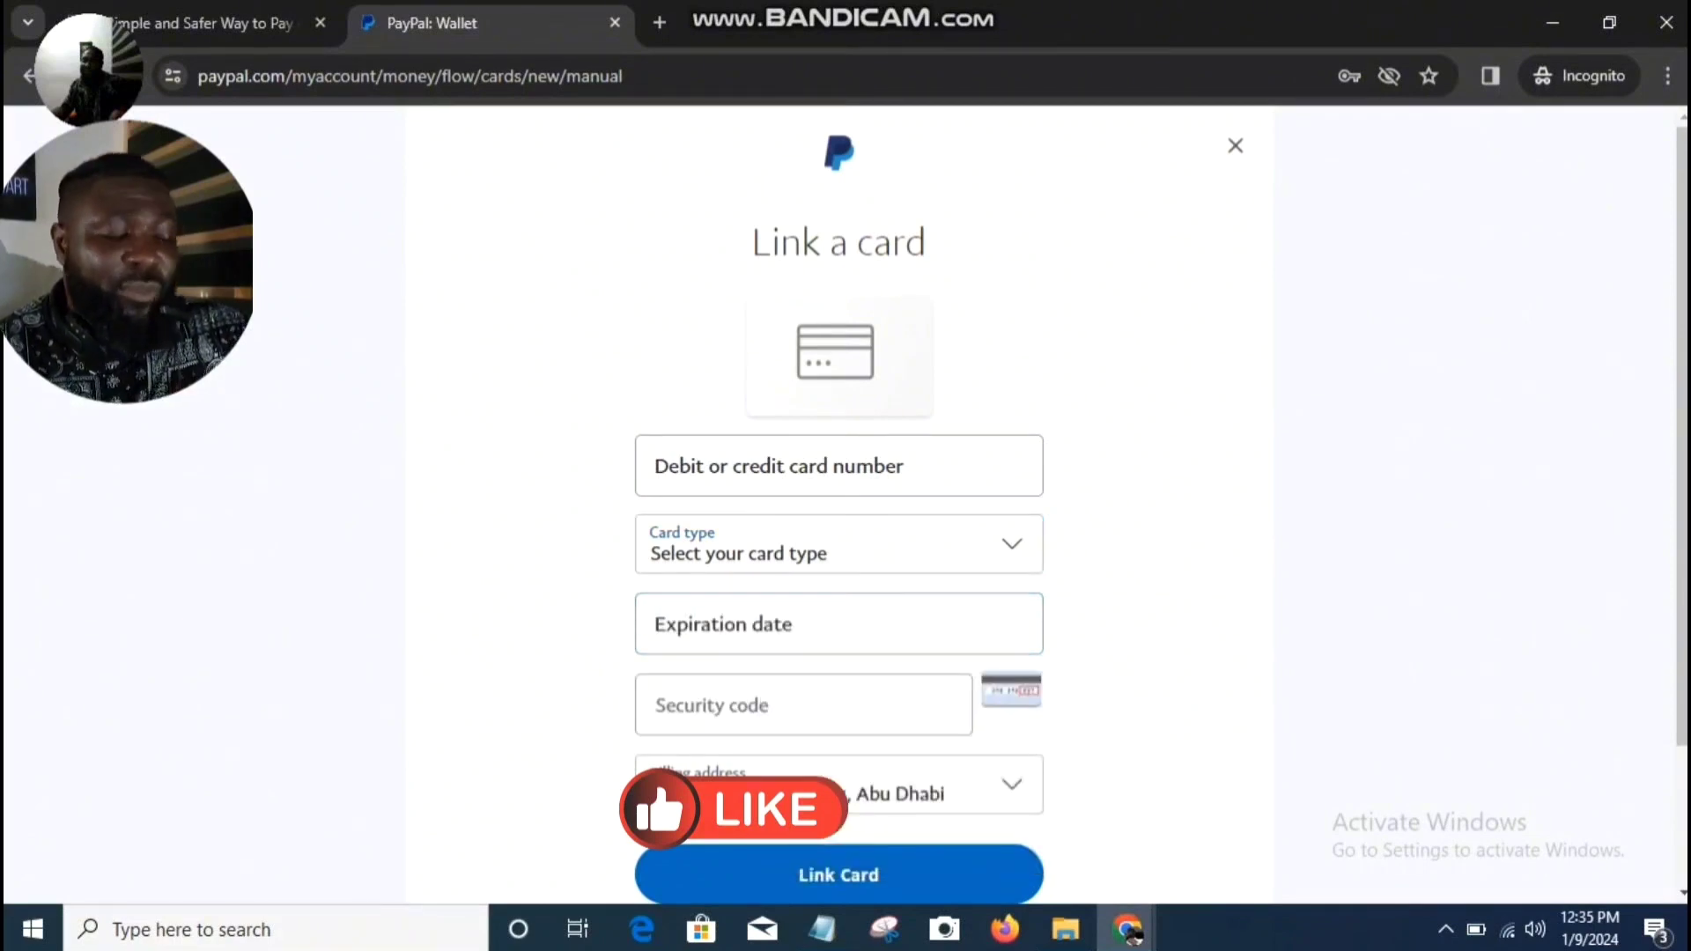
{"action": "left_click", "coordinate": [730, 705]}
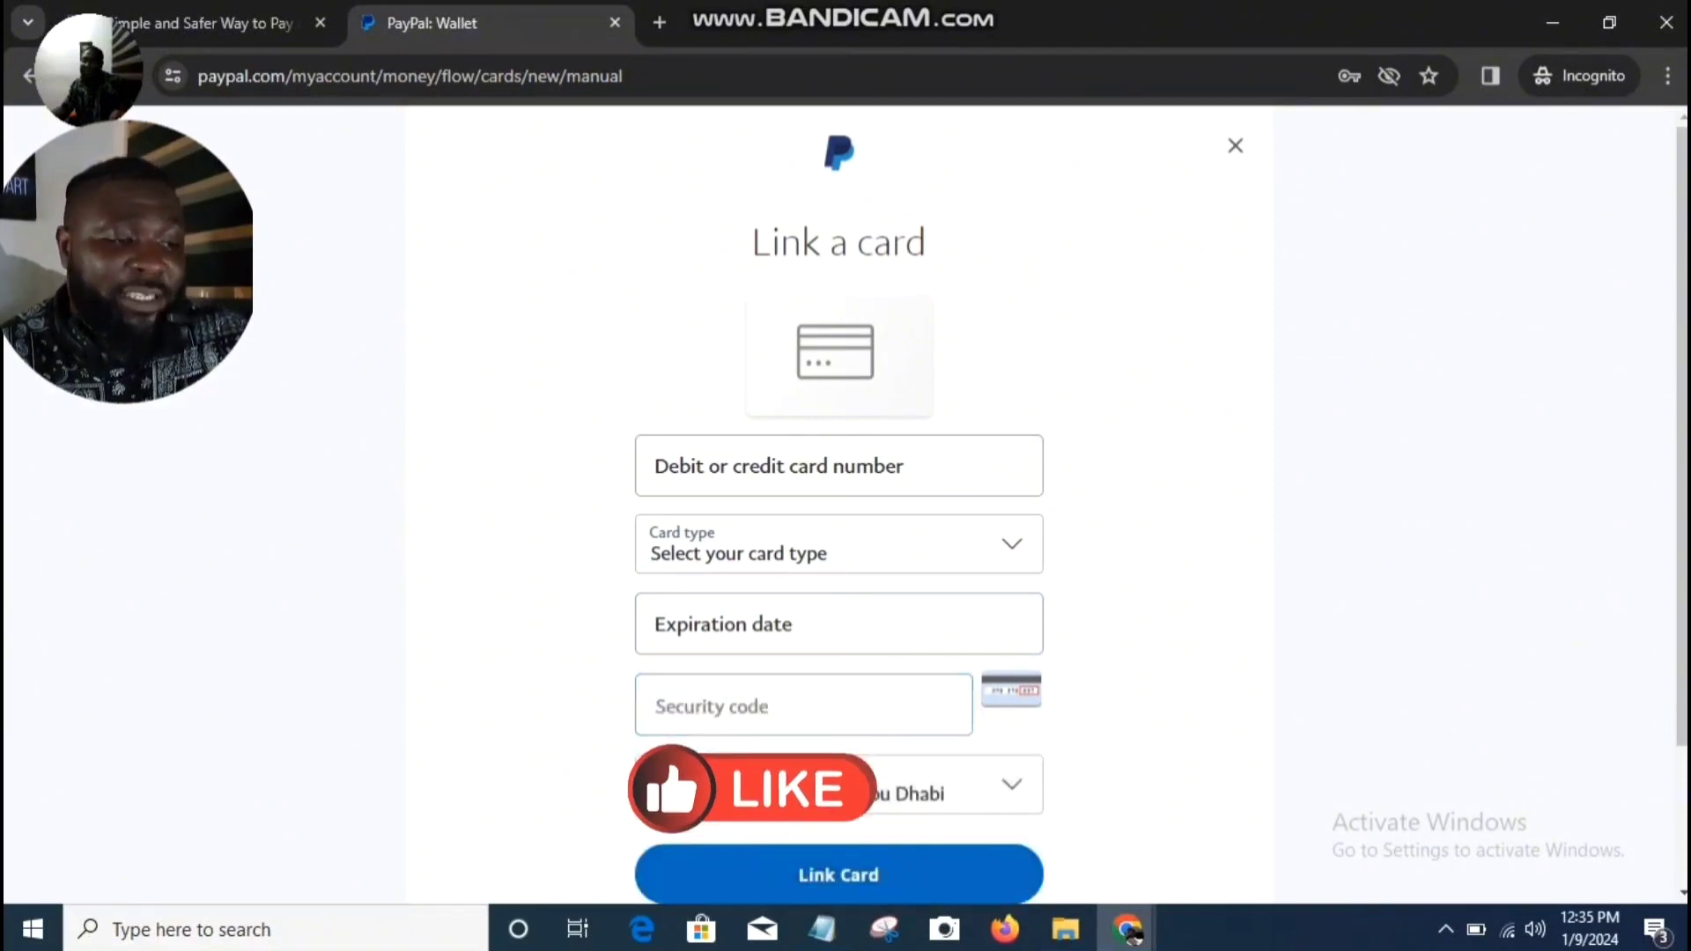
{"action": "scroll", "coordinate": [839, 494], "scroll_direction": "down", "scroll_amount": 2}
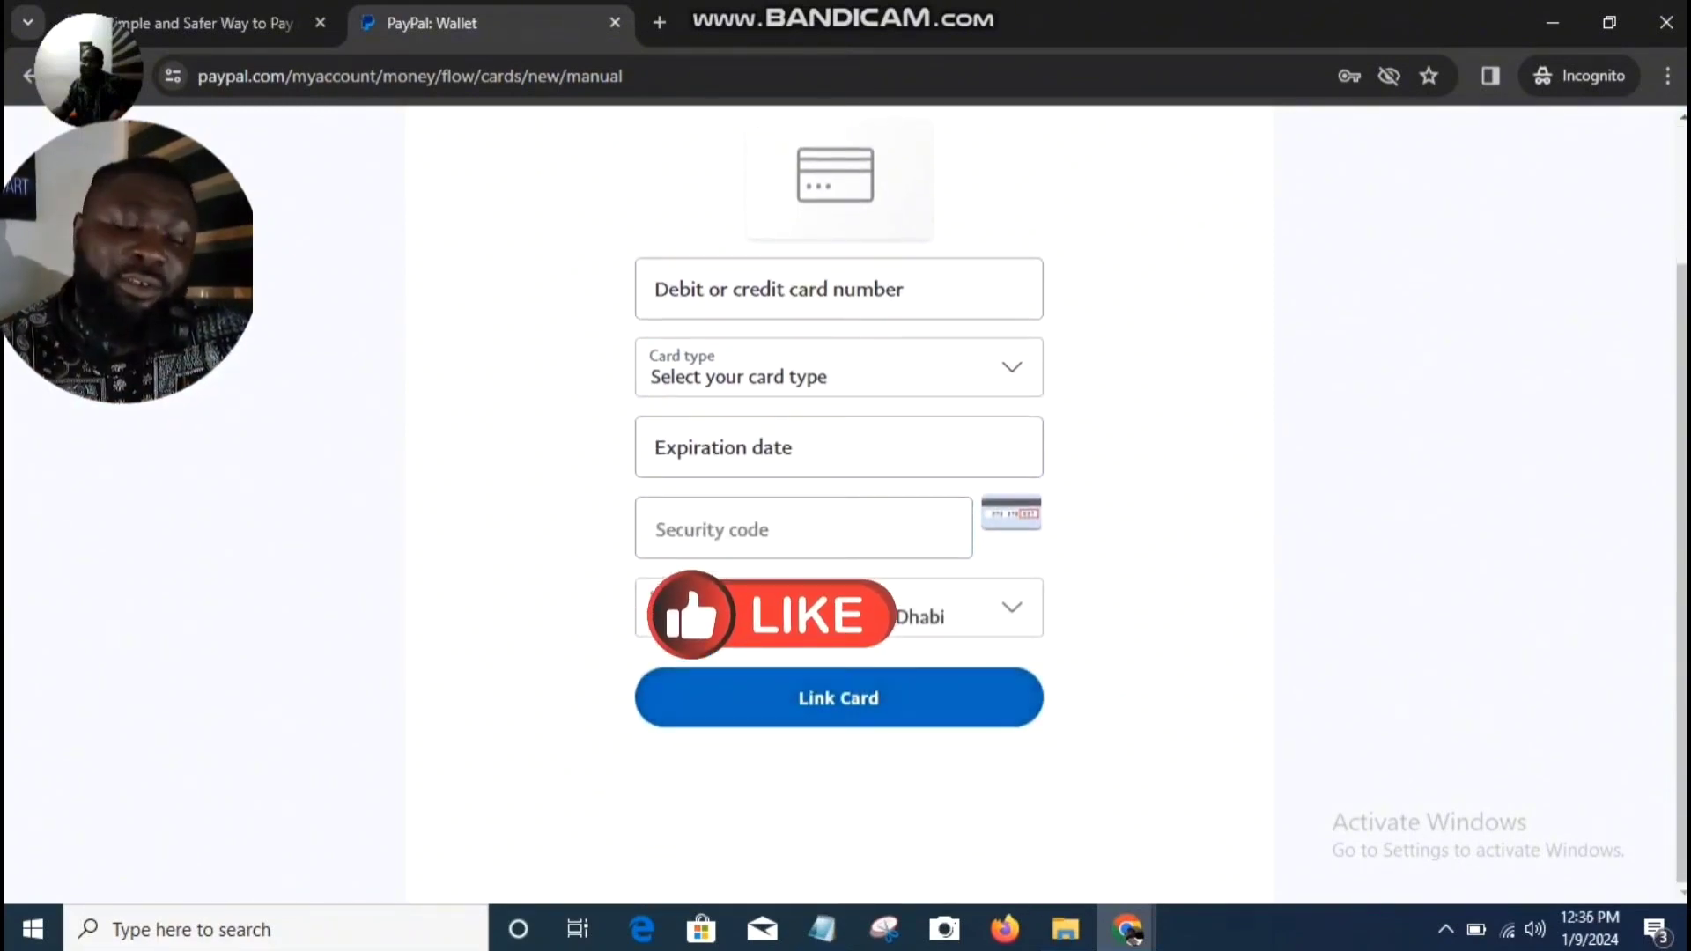
{"action": "scroll", "coordinate": [839, 494], "scroll_direction": "up", "scroll_amount": 2}
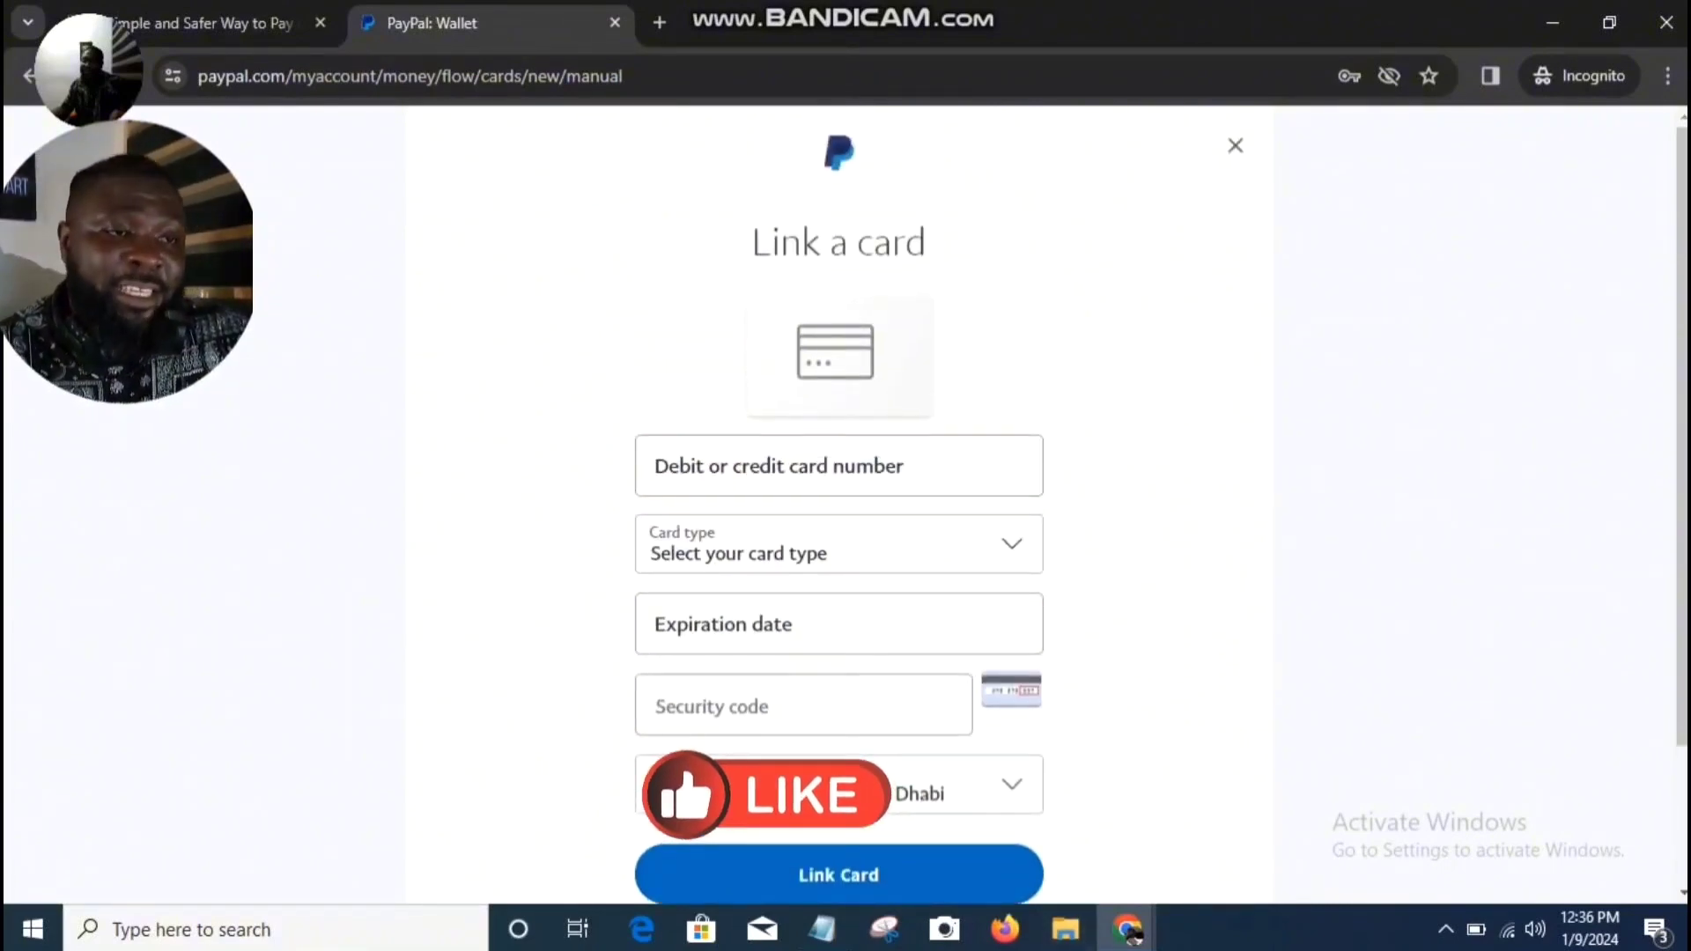
{"action": "left_click", "coordinate": [1236, 146]}
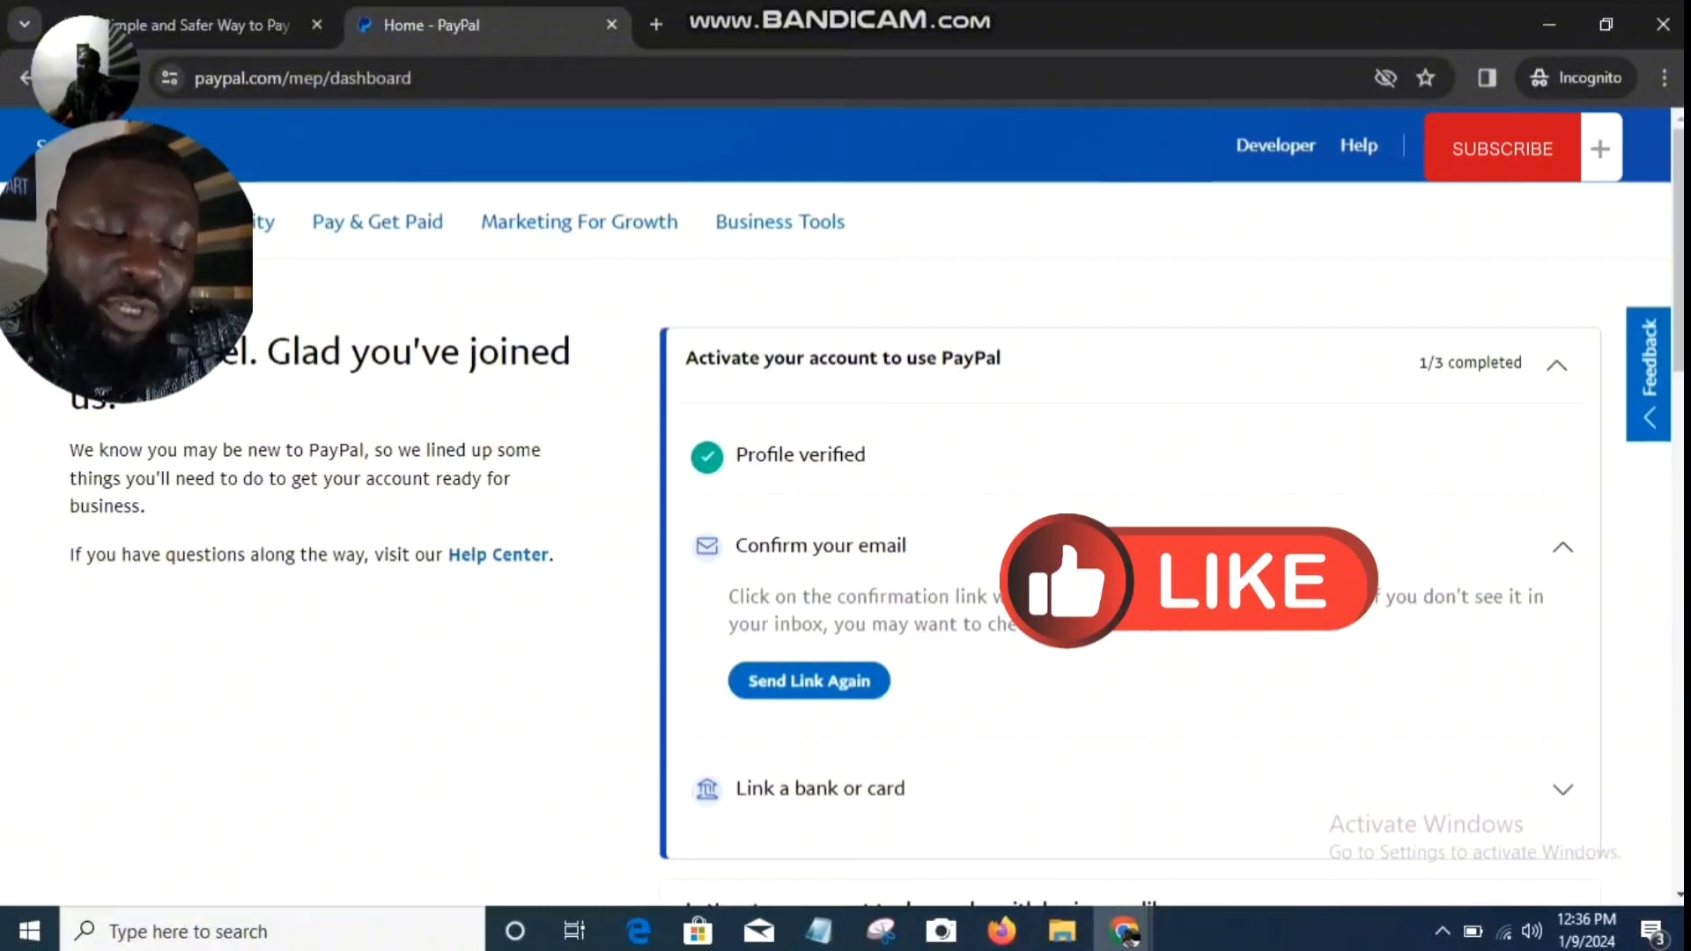
{"action": "right_click", "coordinate": [393, 142]}
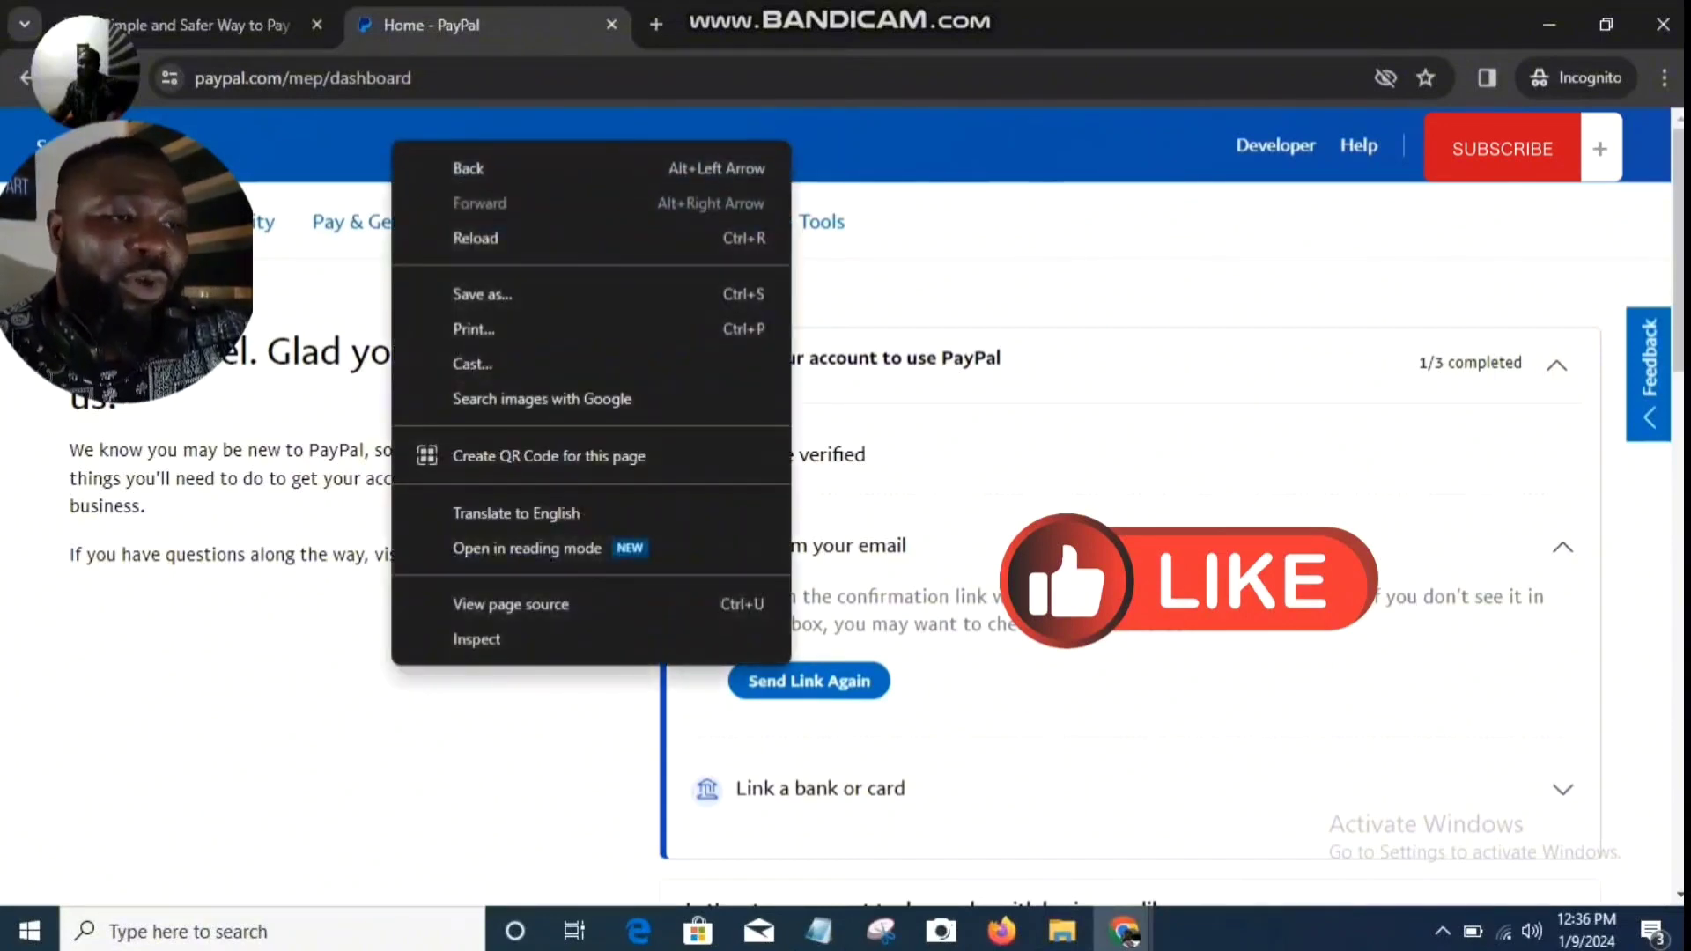
{"action": "key", "text": "Escape"}
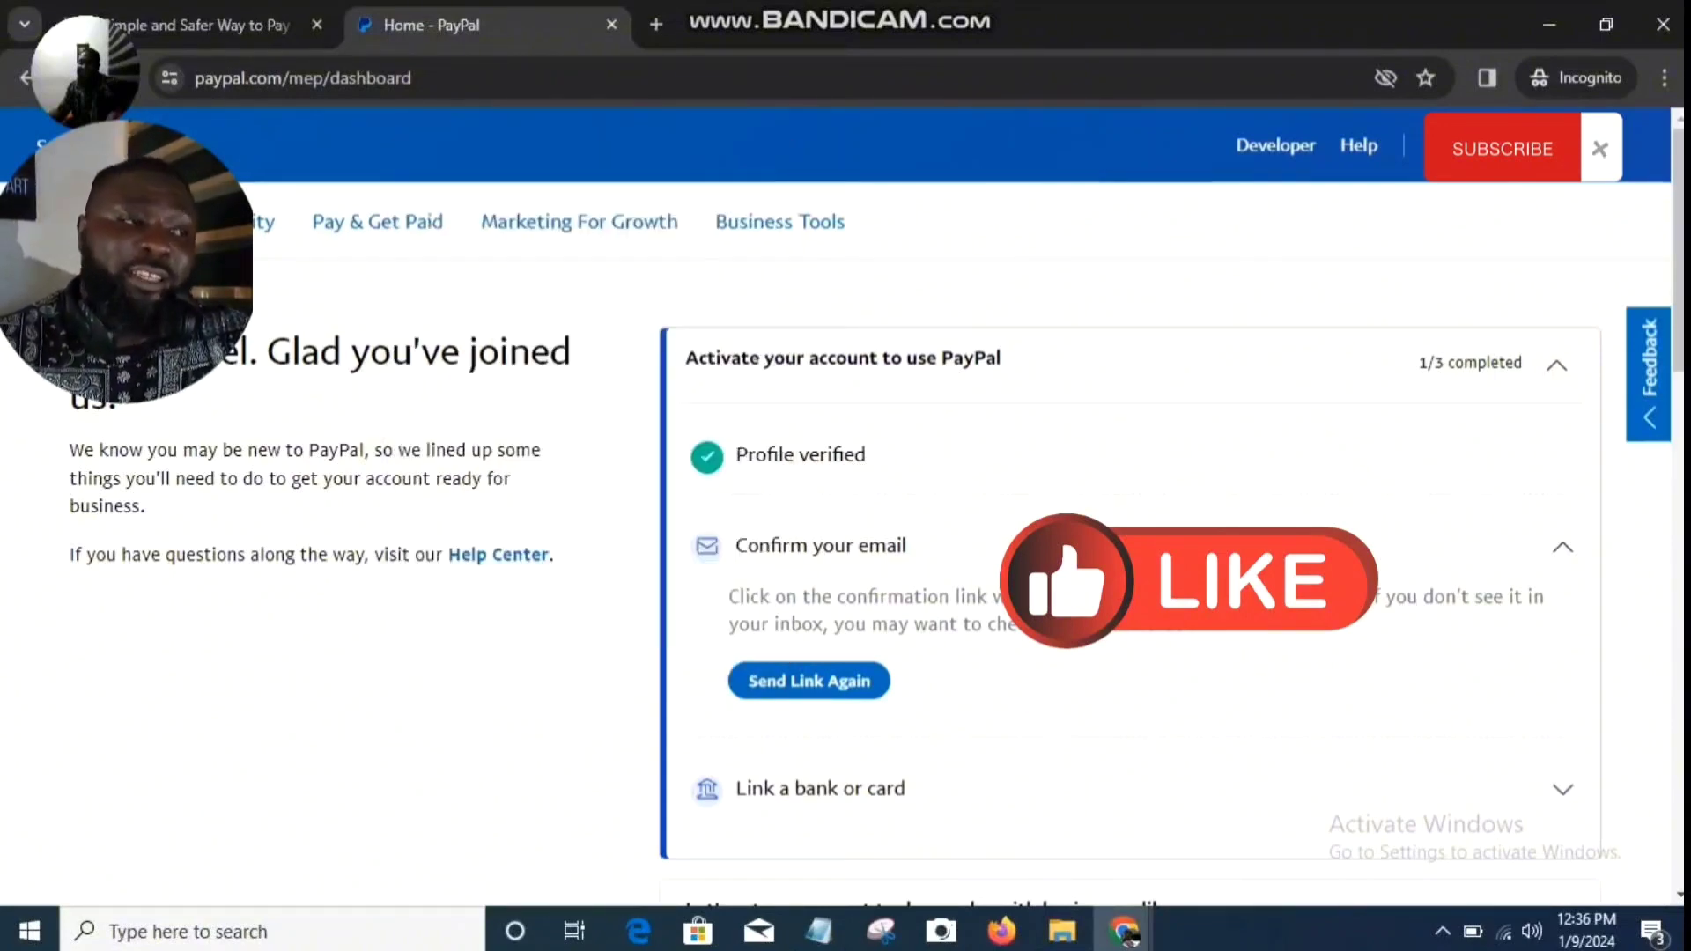